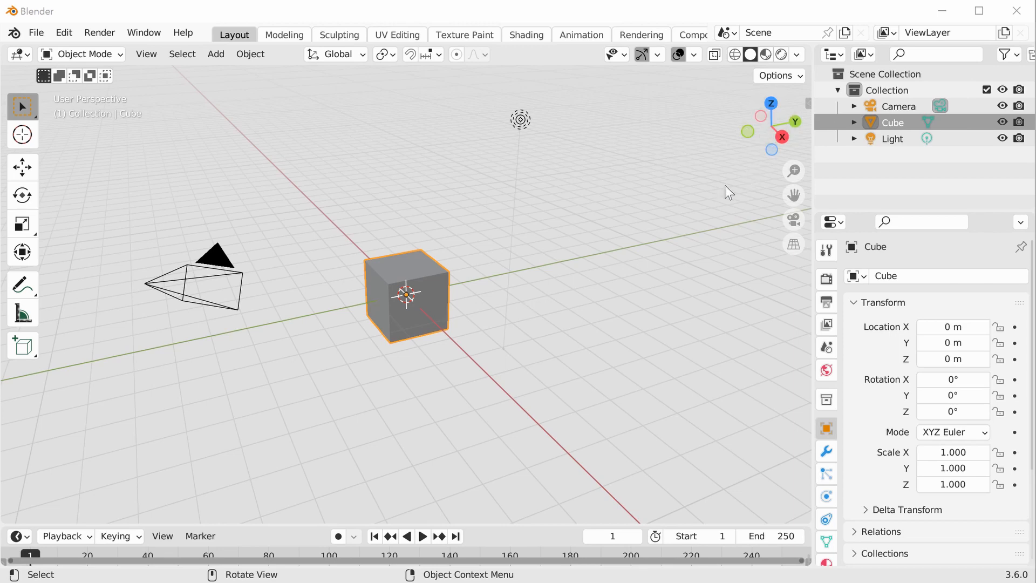
# - Start the Shortcut VUr input display and set its text color to black
pyautogui.click(743, 215)
pyautogui.press('n')
pyautogui.click(804, 226)
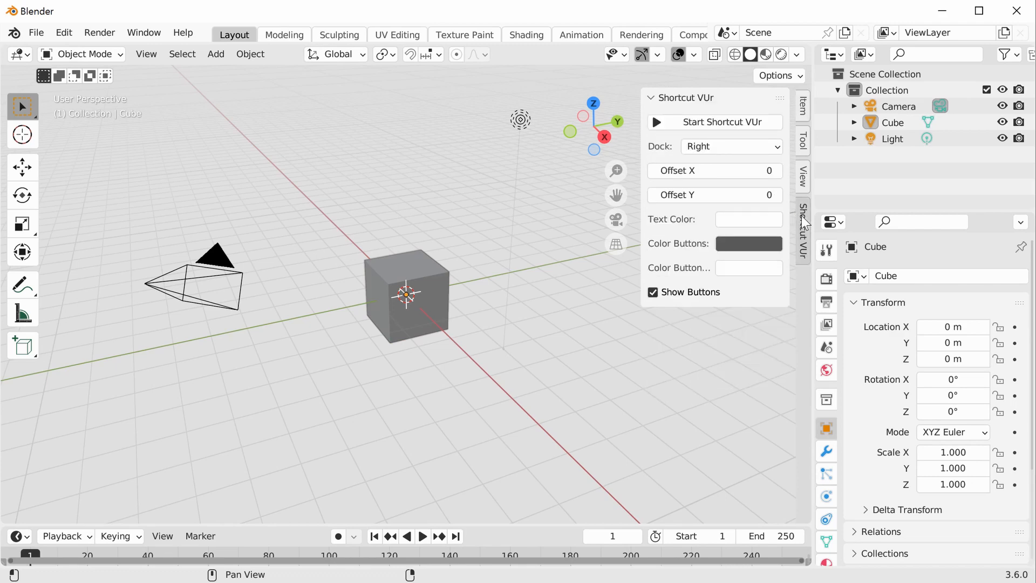
pyautogui.click(741, 124)
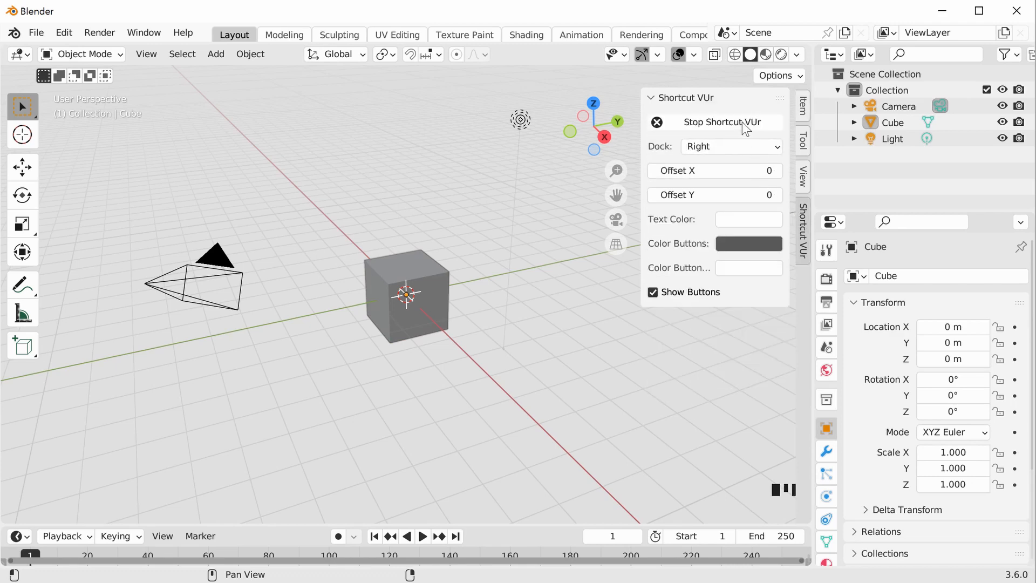
pyautogui.click(752, 222)
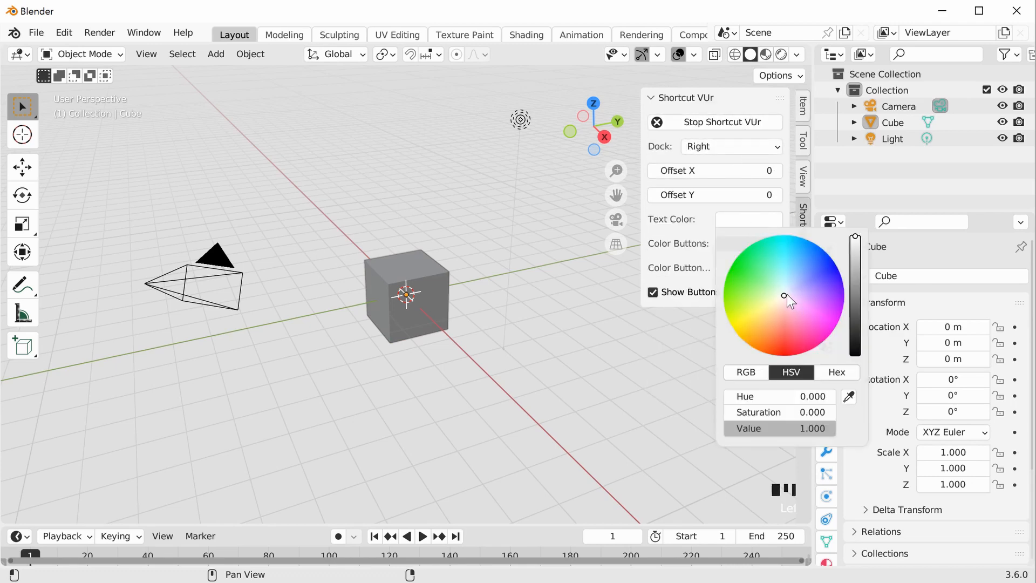
pyautogui.moveTo(856, 237); pyautogui.dragTo(855, 356)
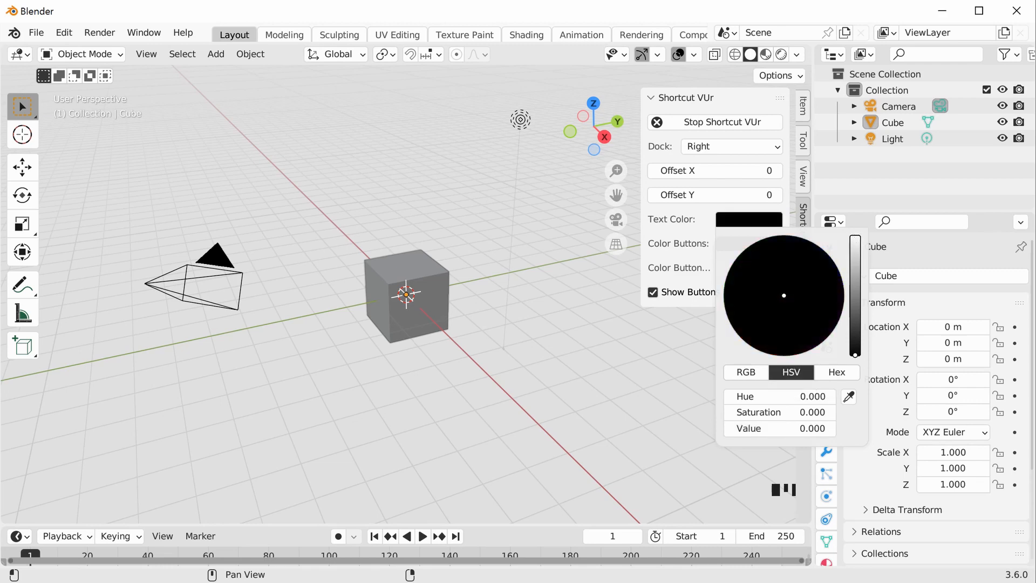
# - Set the second Shortcut VUr button color to red with hue 0.988 and saturation 0.935, and Offset X to 925
pyautogui.click(738, 268)
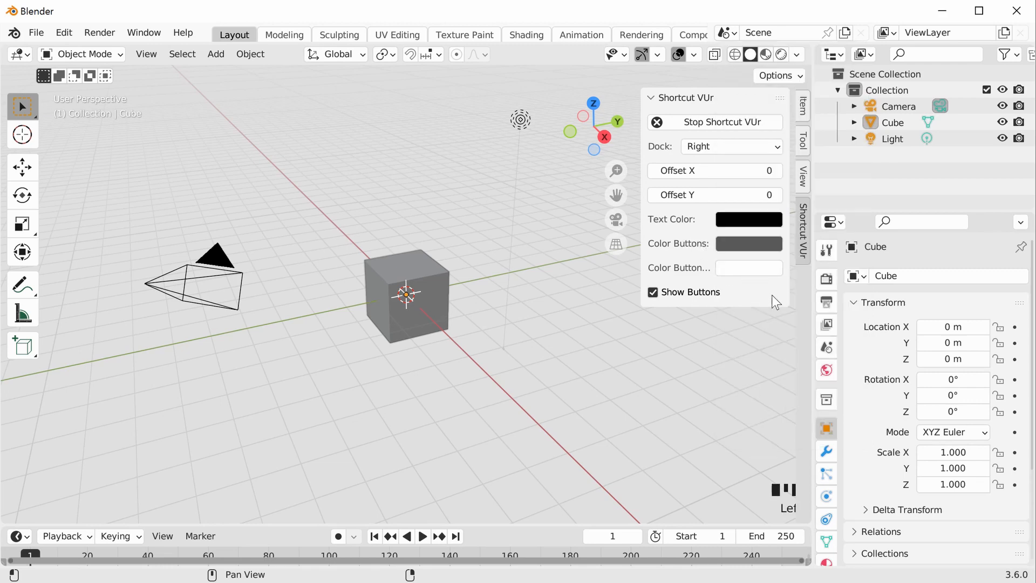
pyautogui.click(766, 267)
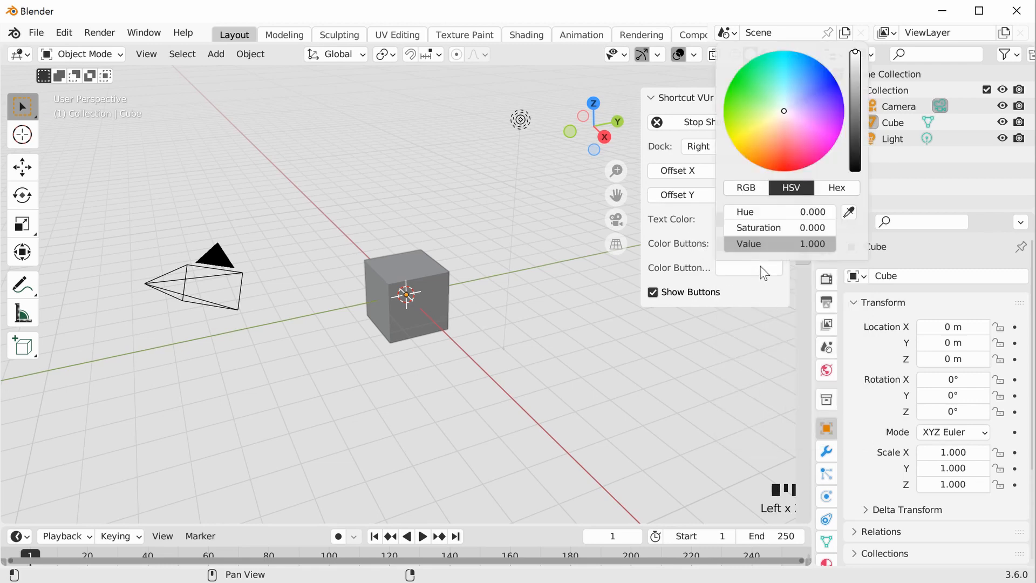
pyautogui.click(783, 137)
pyautogui.click(791, 154)
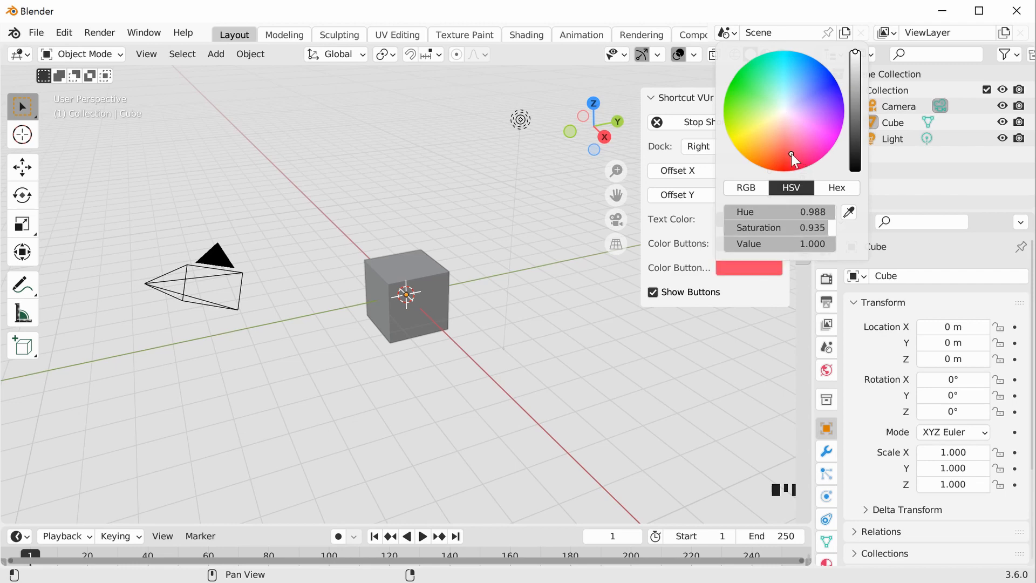
pyautogui.moveTo(709, 167); pyautogui.dragTo(958, 168)
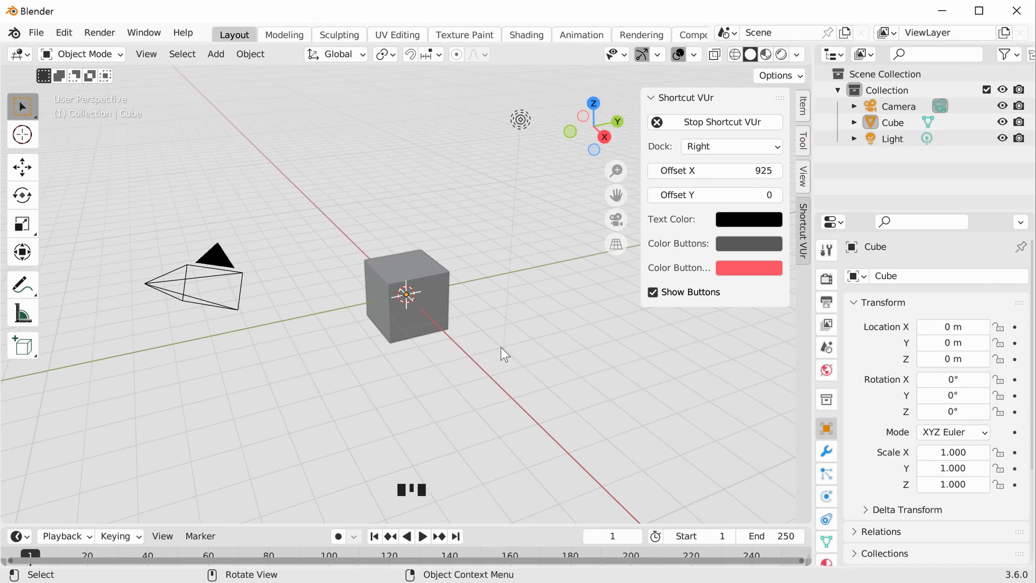
pyautogui.press('n')
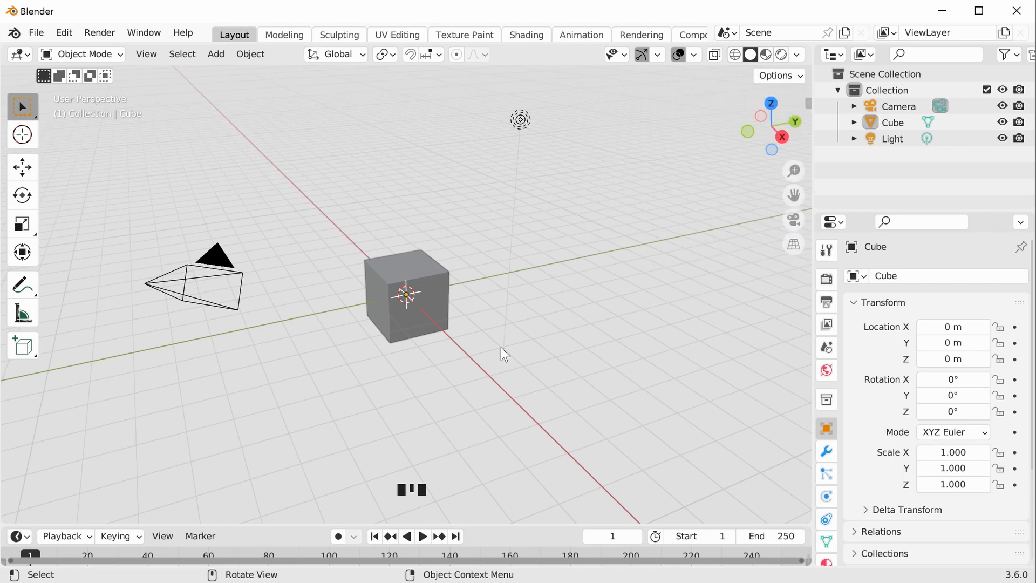
# - Scale the cube uniformly to about 3.608 and flatten it along Z to about 0.190
pyautogui.click(423, 322)
pyautogui.press('s')
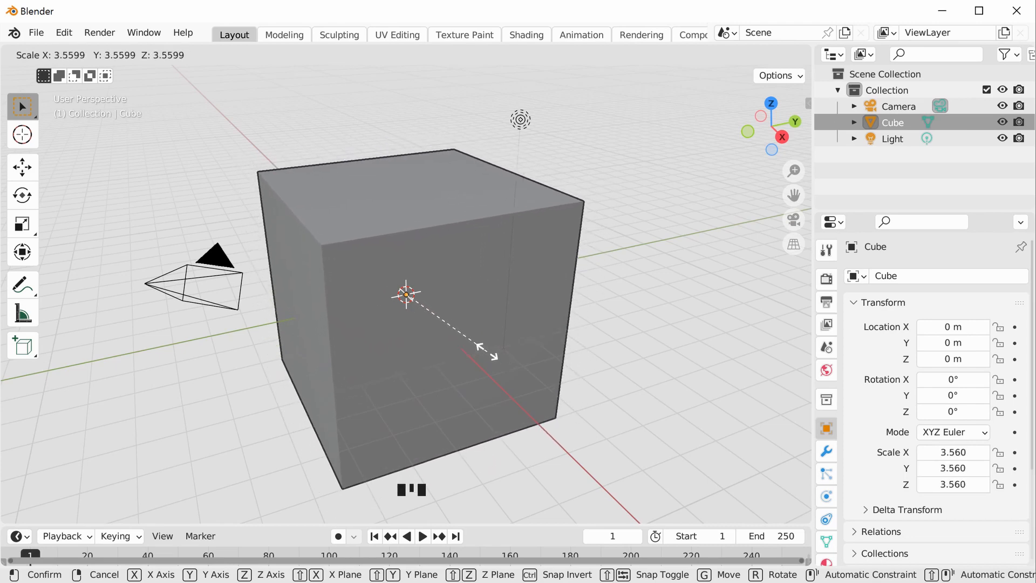
pyautogui.click(489, 351)
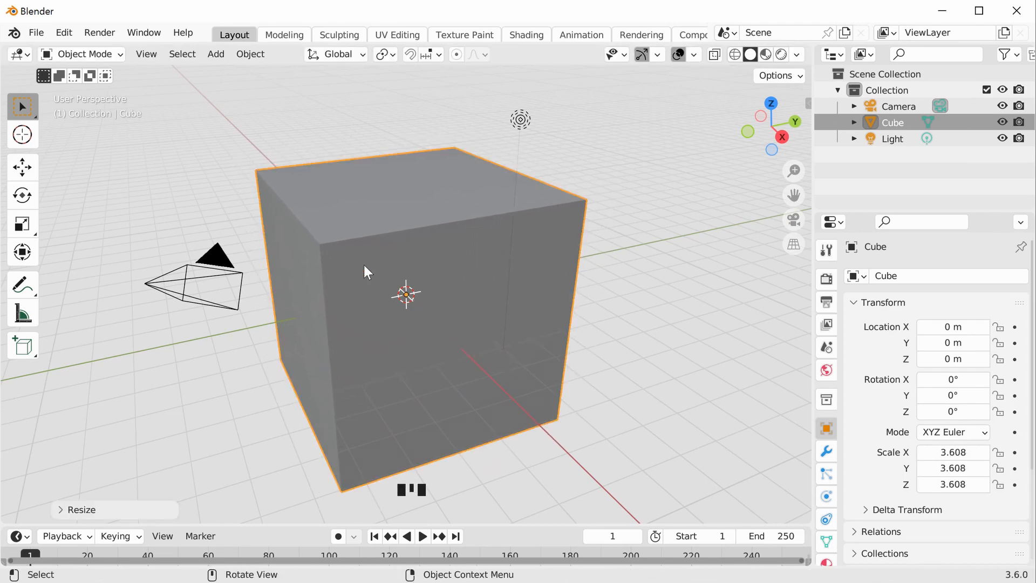
pyautogui.click(26, 223)
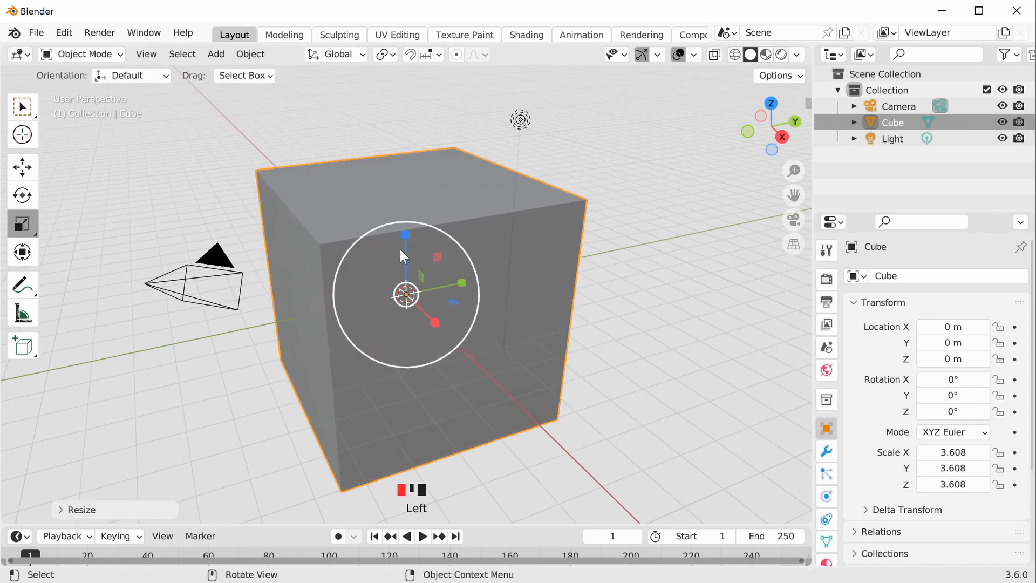
pyautogui.moveTo(403, 237); pyautogui.dragTo(407, 293)
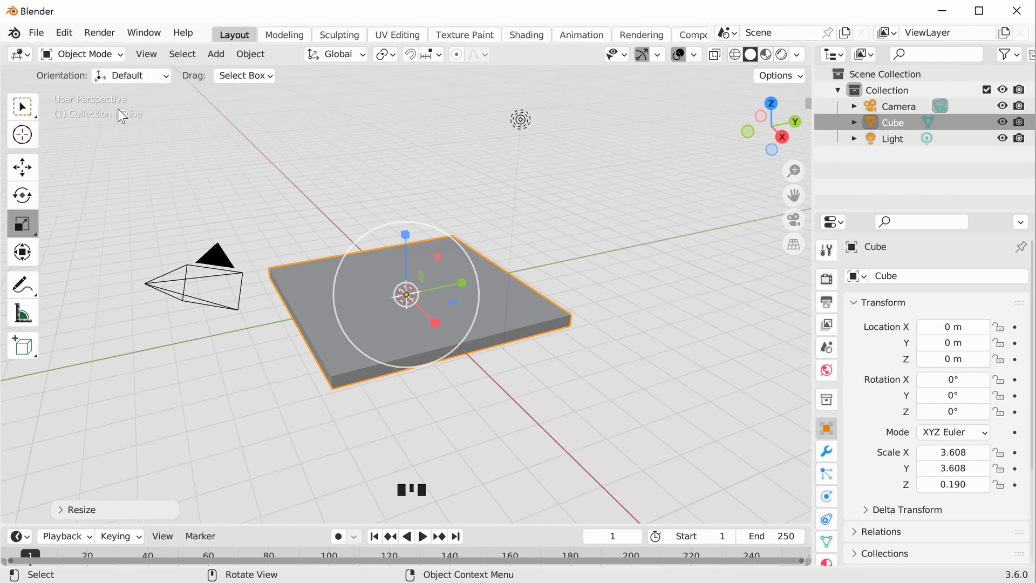
# - Lengthen the slab in Edit Mode by moving its negative-Y end vertices outward along Y with X-ray on
pyautogui.press('Tab')
pyautogui.moveTo(379, 443); pyautogui.dragTo(248, 239)
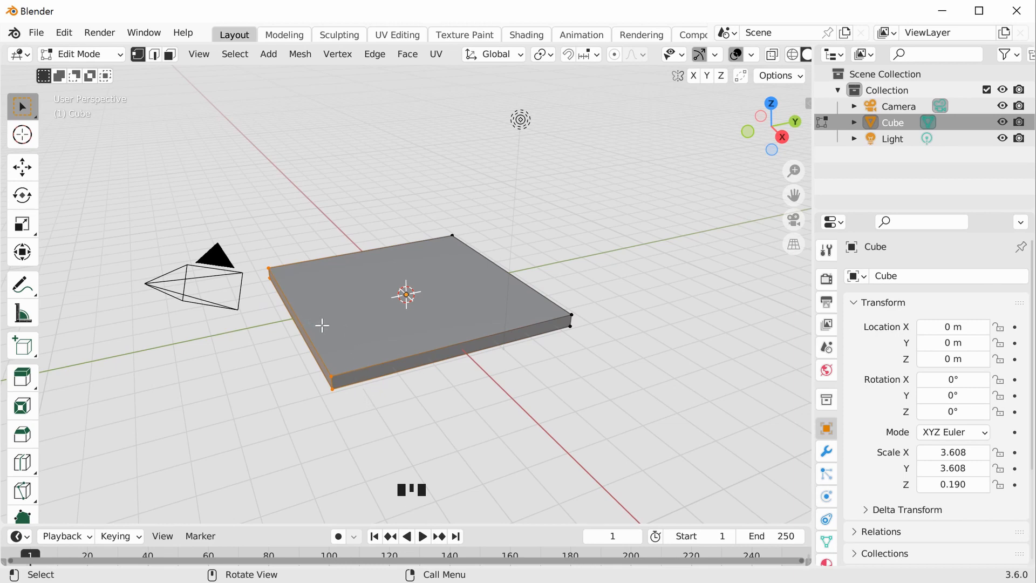
pyautogui.hotkey('alt', 'z')
pyautogui.moveTo(370, 424); pyautogui.dragTo(229, 241)
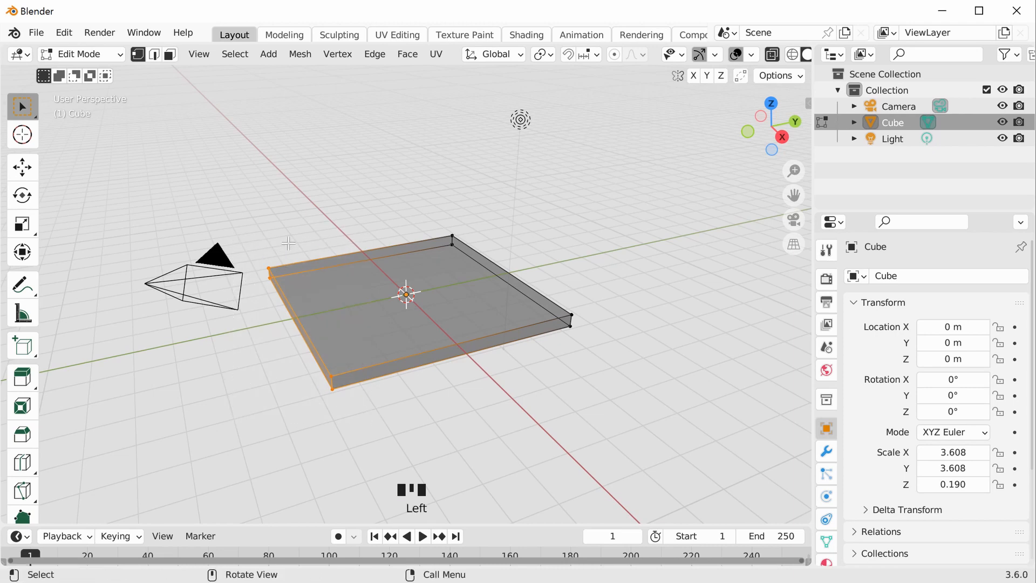
pyautogui.click(22, 167)
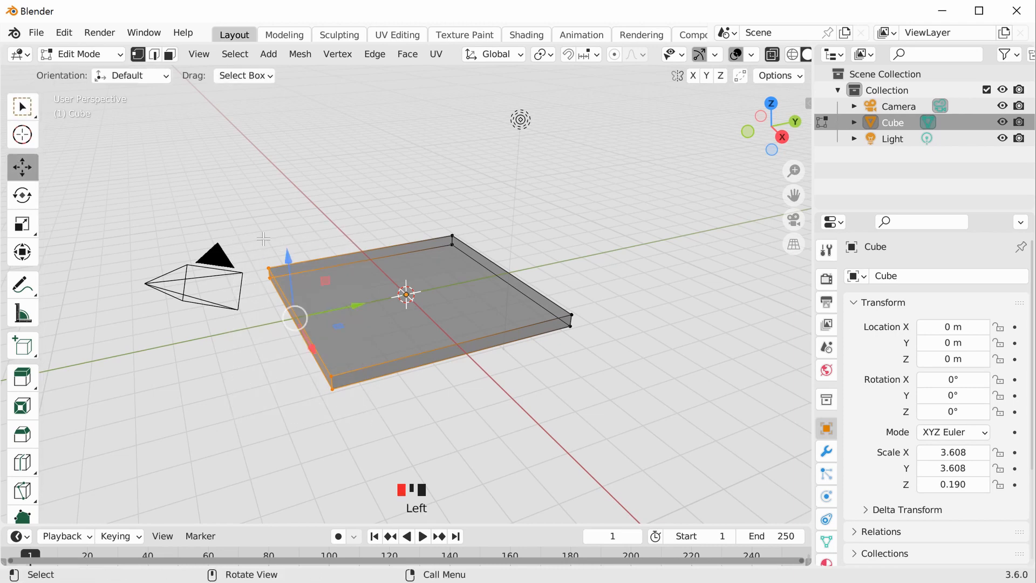
pyautogui.moveTo(357, 305); pyautogui.dragTo(288, 329)
# - Thin the slab to about half its thickness by lowering all its top vertices along Z in the right orthographic view
pyautogui.moveTo(288, 329); pyautogui.dragTo(481, 273, button='middle')
pyautogui.moveTo(484, 269); pyautogui.dragTo(229, 175)
pyautogui.scroll(-2, 230, 174)
pyautogui.moveTo(231, 175); pyautogui.dragTo(347, 204, button='middle')
pyautogui.moveTo(369, 214); pyautogui.dragTo(368, 204)
pyautogui.click(477, 309)
pyautogui.moveTo(478, 309); pyautogui.dragTo(386, 294, button='middle')
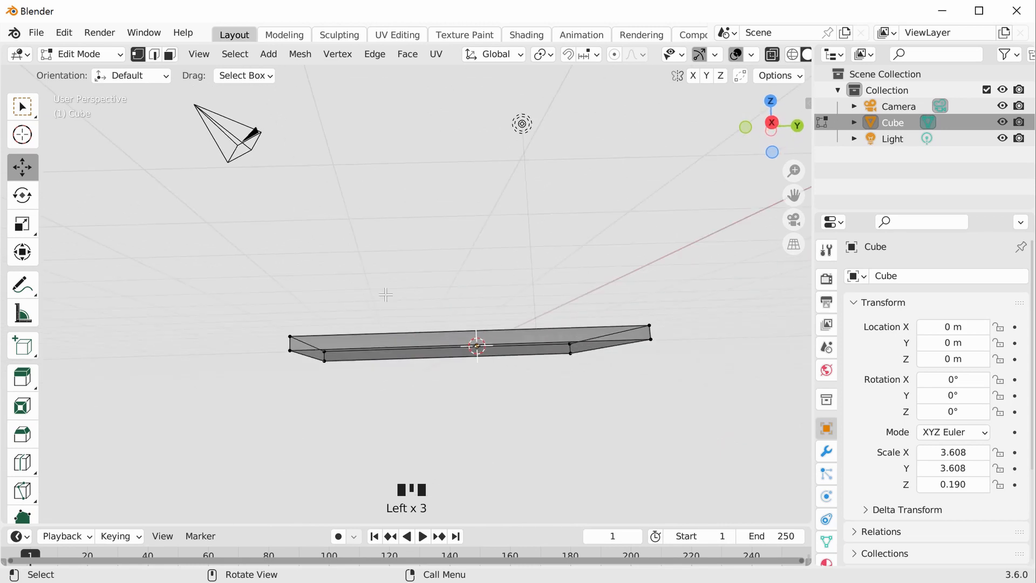
pyautogui.click(772, 123)
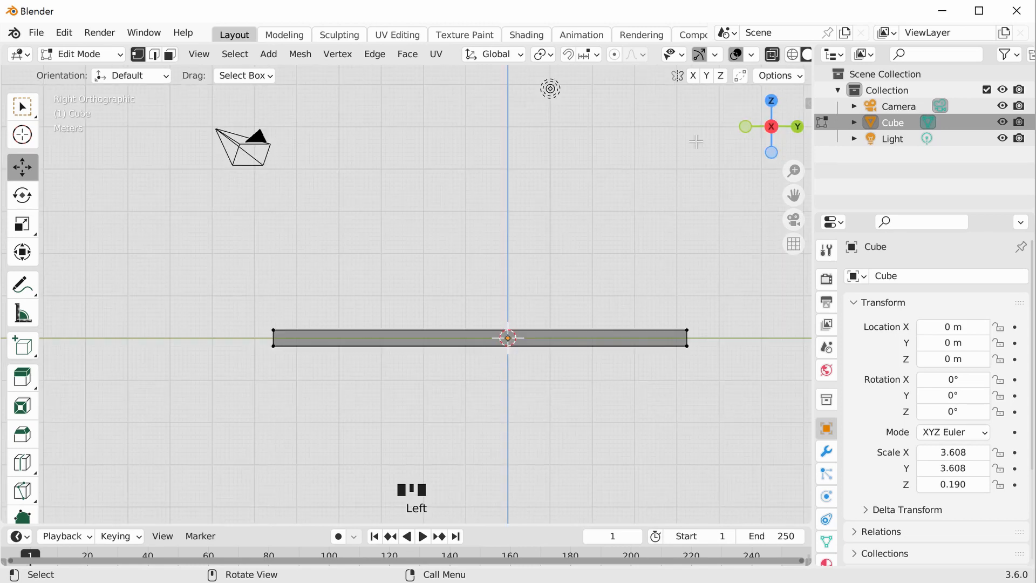
pyautogui.moveTo(234, 269); pyautogui.dragTo(713, 334)
pyautogui.moveTo(479, 269); pyautogui.dragTo(476, 279)
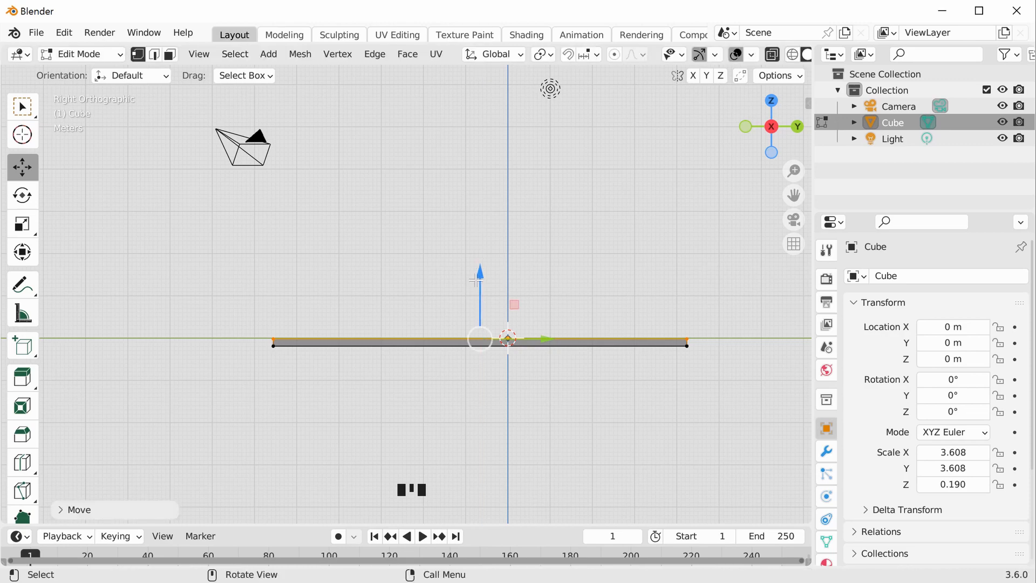
pyautogui.click(606, 240)
# - Bevel the slab's four short vertical corner edges with an offset width of about 0.0406 m
pyautogui.moveTo(766, 115); pyautogui.dragTo(770, 126)
pyautogui.moveTo(399, 316); pyautogui.dragTo(492, 354, button='middle')
pyautogui.scroll(-2, 502, 324)
pyautogui.moveTo(412, 408); pyautogui.dragTo(392, 402, button='middle')
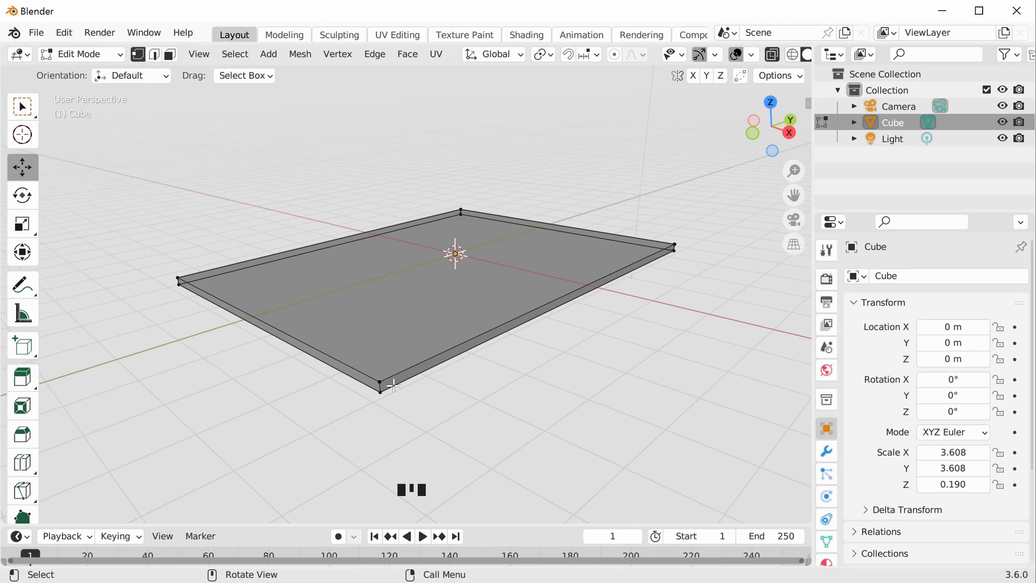
pyautogui.press('2')
pyautogui.click(379, 387)
pyautogui.moveTo(310, 324); pyautogui.dragTo(363, 397, button='middle')
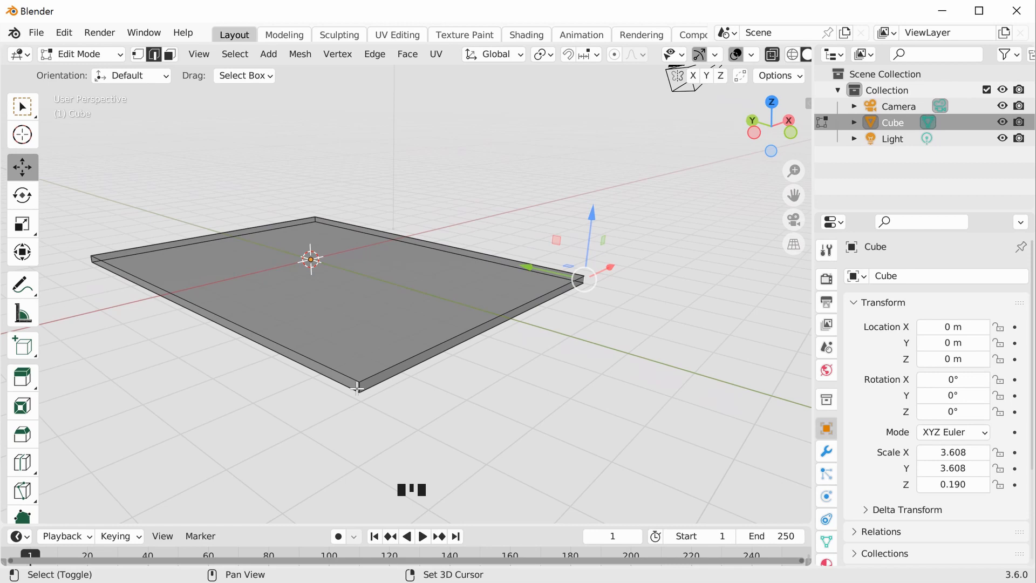
pyautogui.keyDown('shift'); pyautogui.click(357, 388); pyautogui.keyUp('shift')
pyautogui.keyDown('shift'); pyautogui.click(91, 261); pyautogui.keyUp('shift')
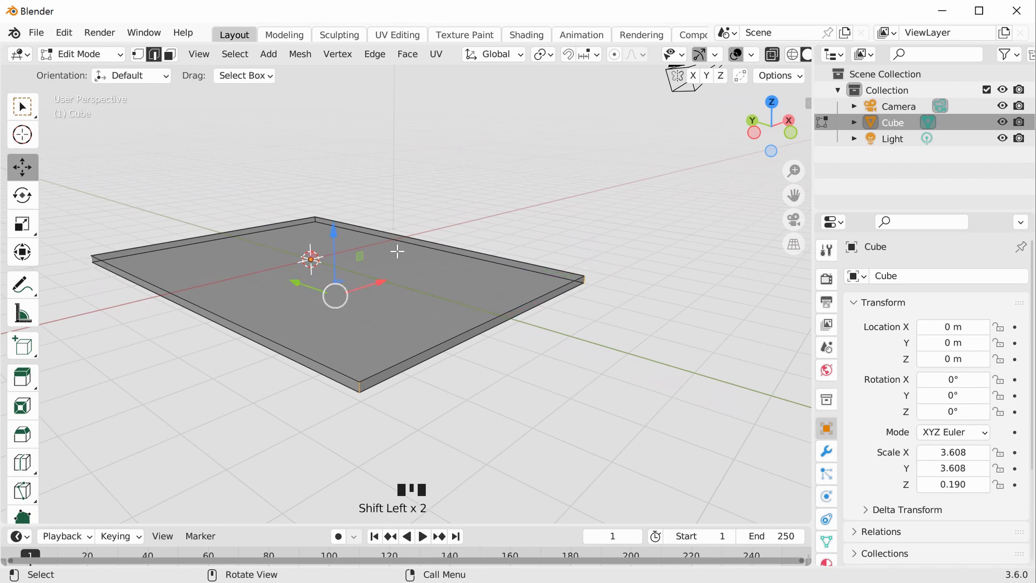
pyautogui.moveTo(395, 252); pyautogui.dragTo(314, 313, button='middle')
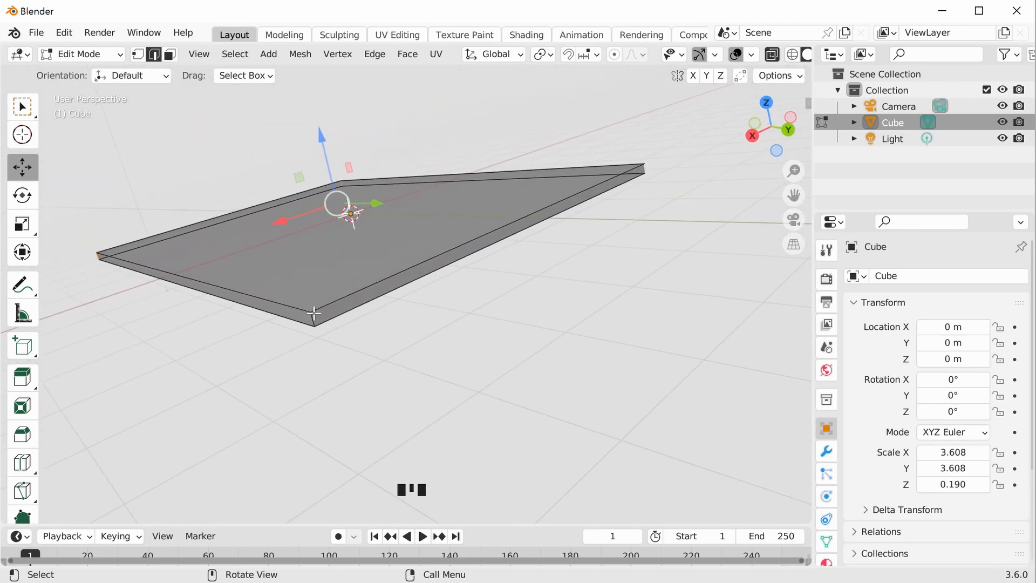
pyautogui.keyDown('shift'); pyautogui.click(313, 319); pyautogui.keyUp('shift')
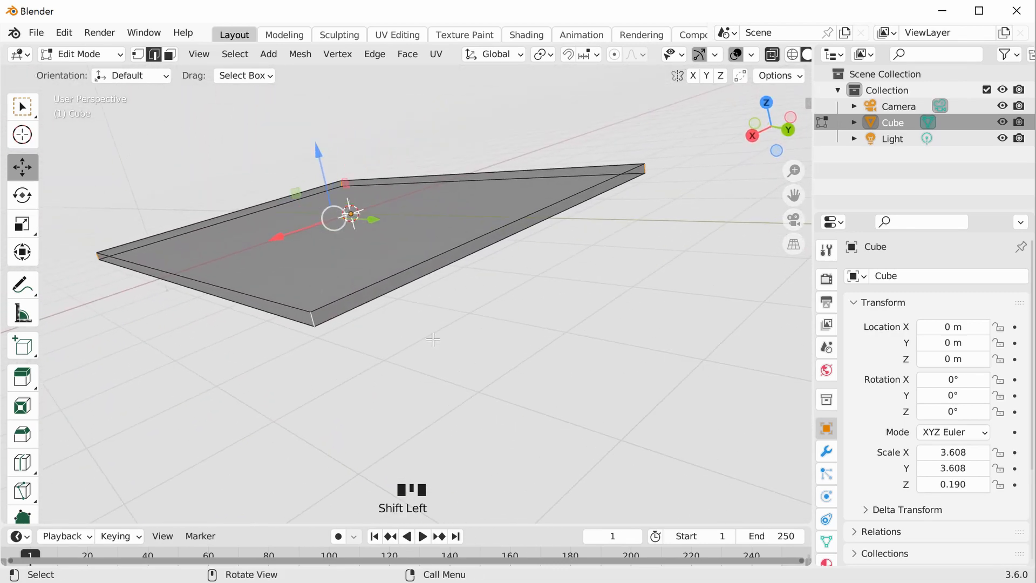
pyautogui.moveTo(479, 328); pyautogui.dragTo(474, 351, button='middle')
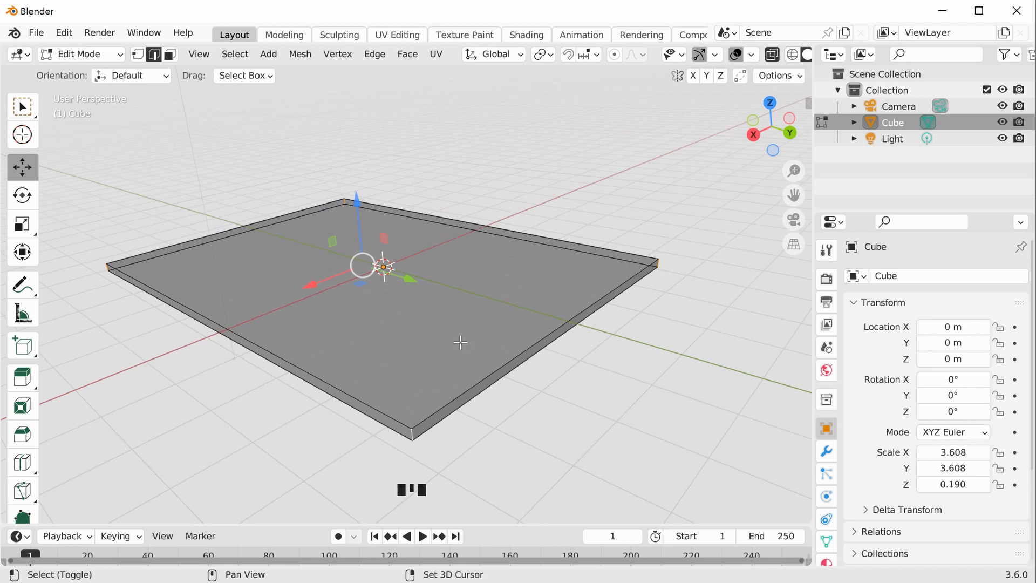
pyautogui.hotkey('shift', 'b')
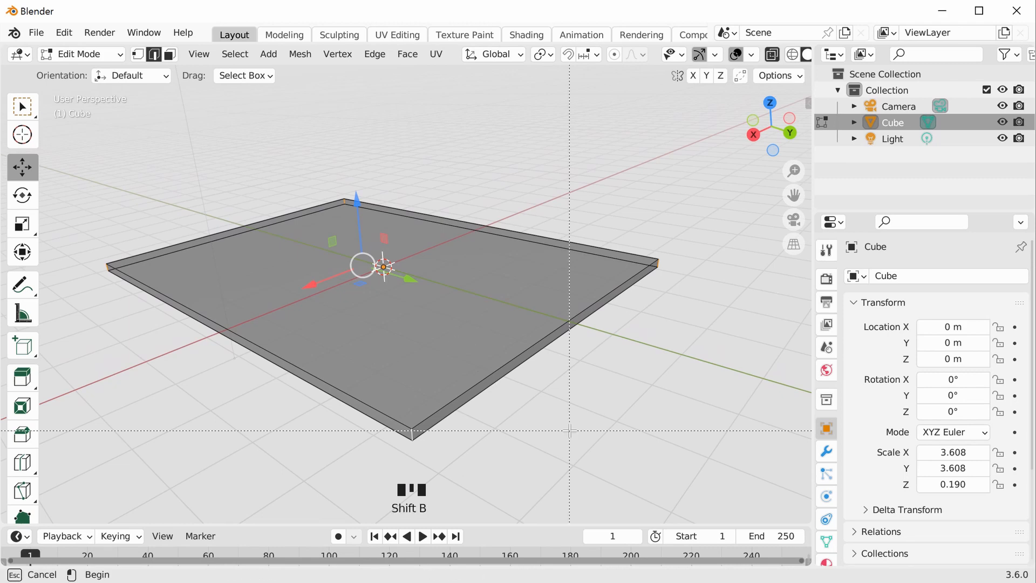
pyautogui.press('Escape')
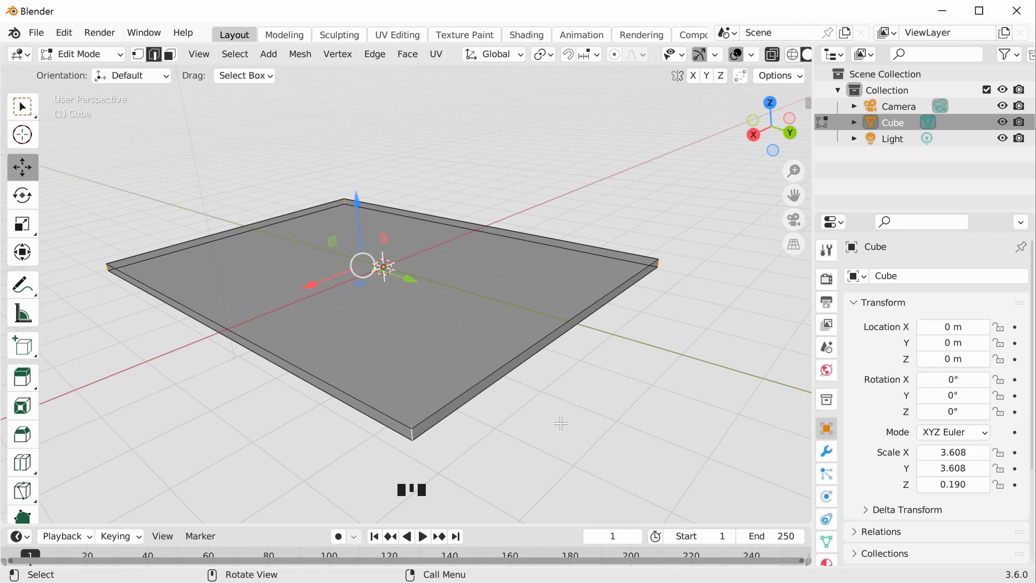
pyautogui.hotkey('ctrl', 'b')
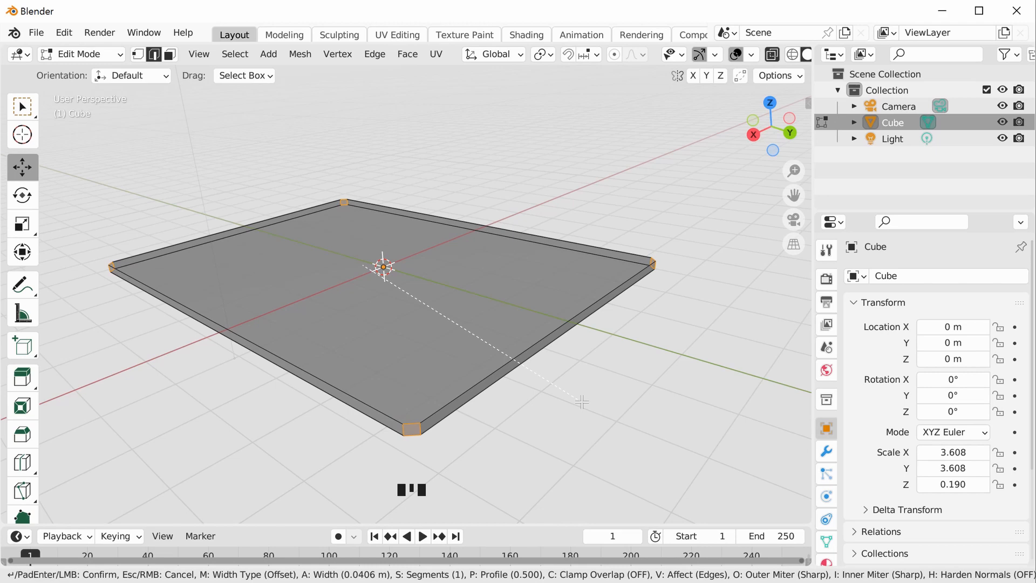
pyautogui.click(582, 402)
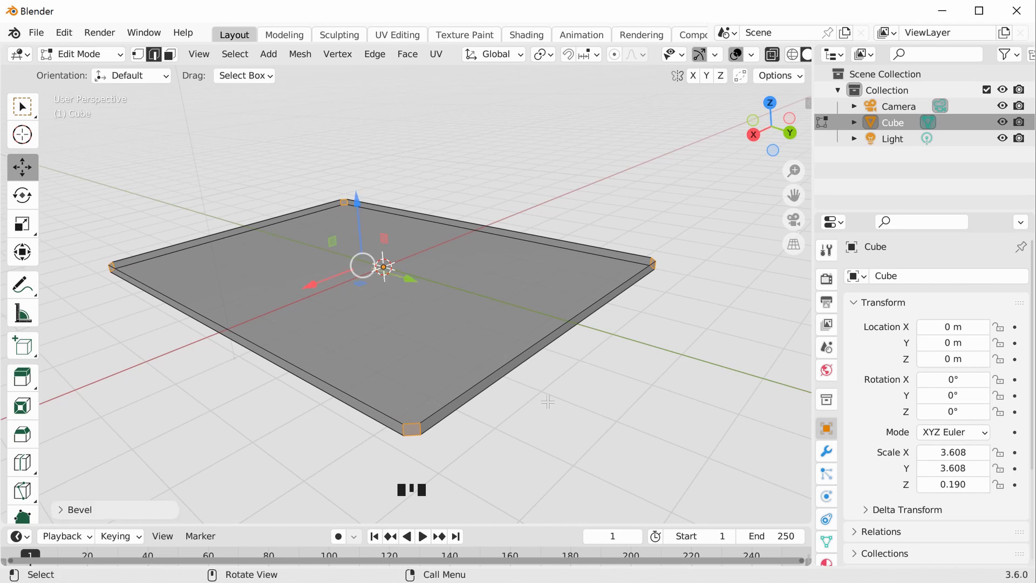
# - Set the corner bevel to 2 segments
pyautogui.click(62, 513)
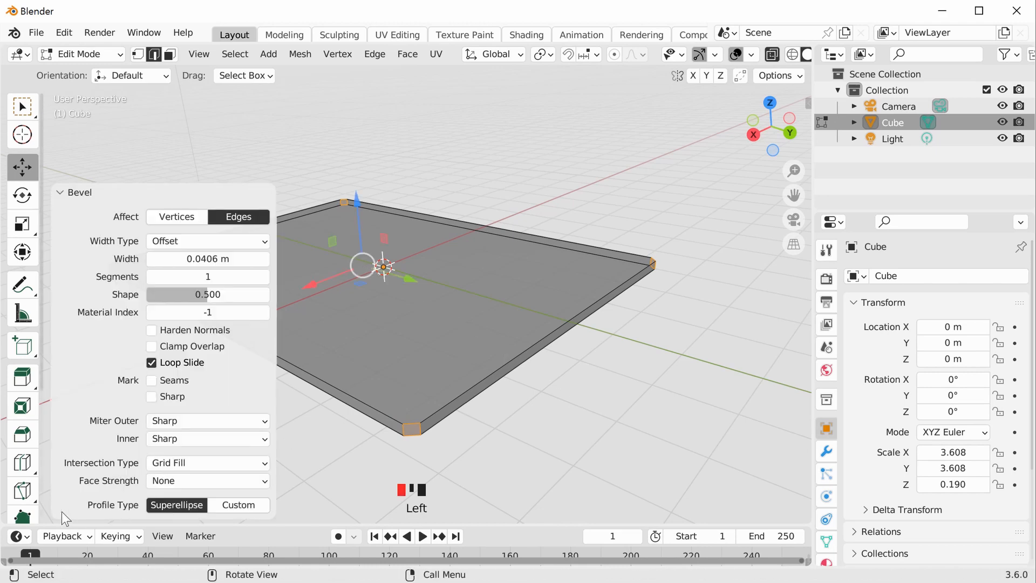
pyautogui.doubleClick(211, 277)
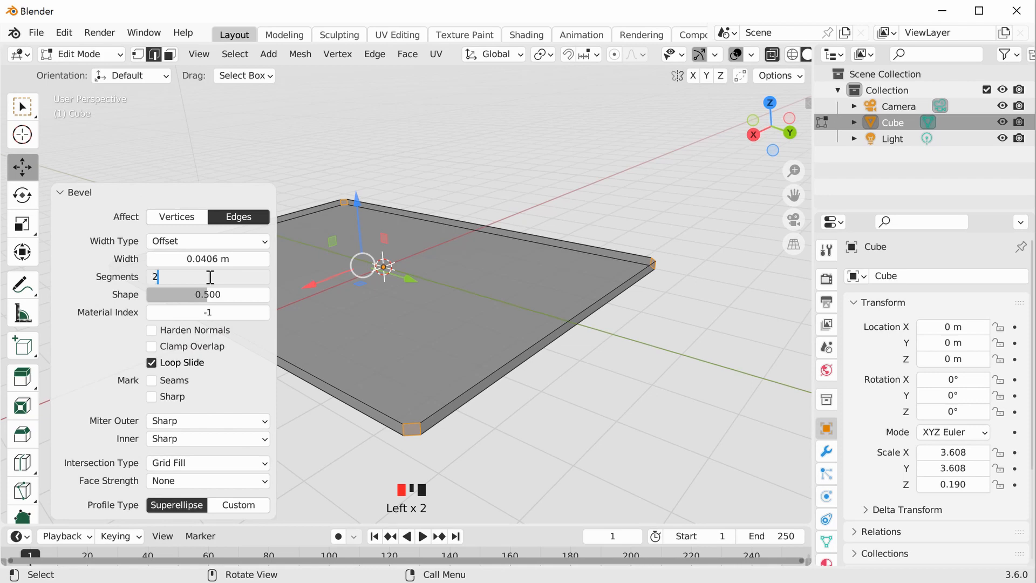
pyautogui.press('Return')
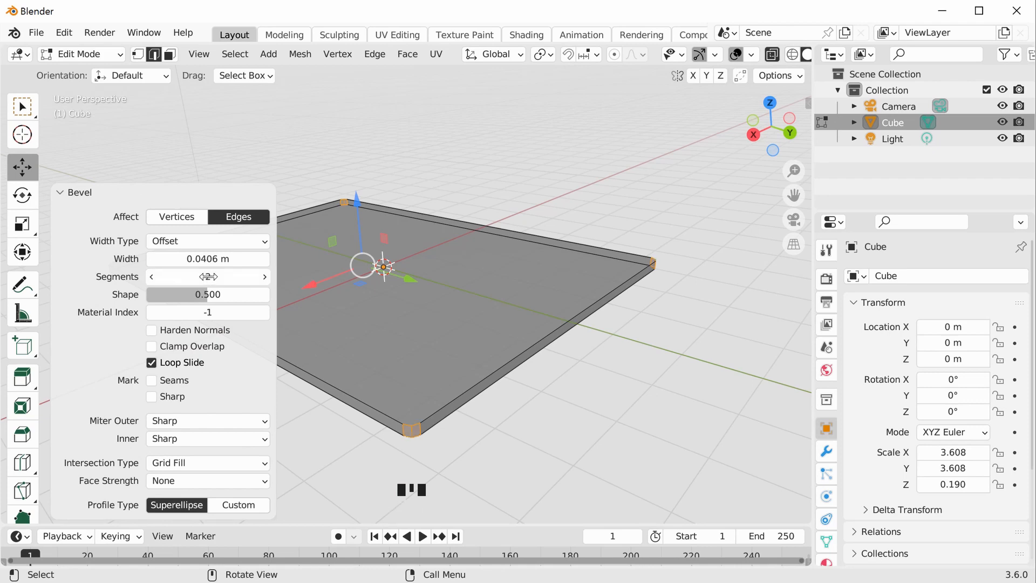
pyautogui.click(576, 374)
# - Return to Object Mode and select the slab
pyautogui.moveTo(574, 365); pyautogui.dragTo(398, 357, button='middle')
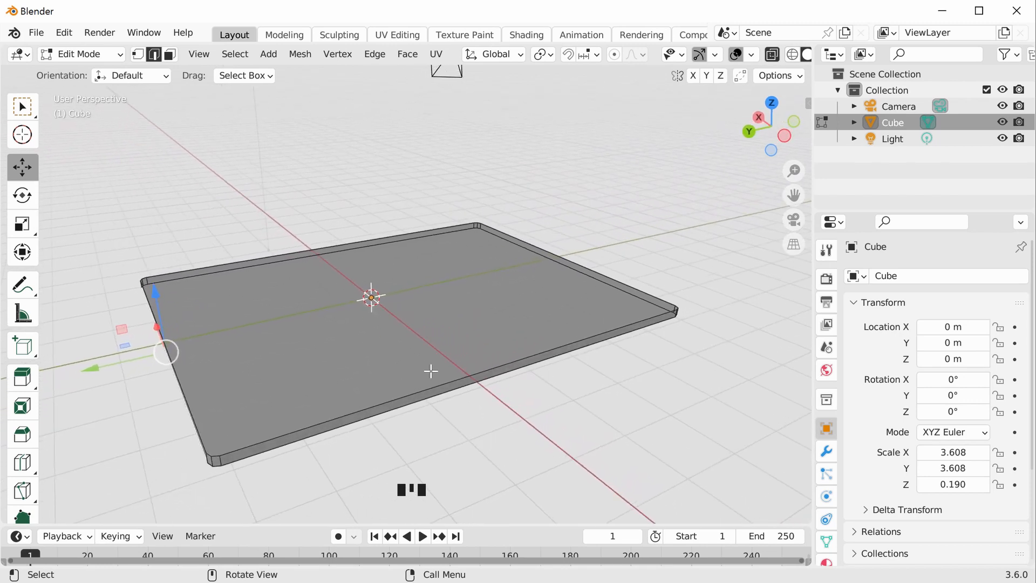
pyautogui.moveTo(422, 190); pyautogui.dragTo(471, 95, button='middle')
pyautogui.press('Tab')
pyautogui.click(573, 202)
pyautogui.click(498, 277)
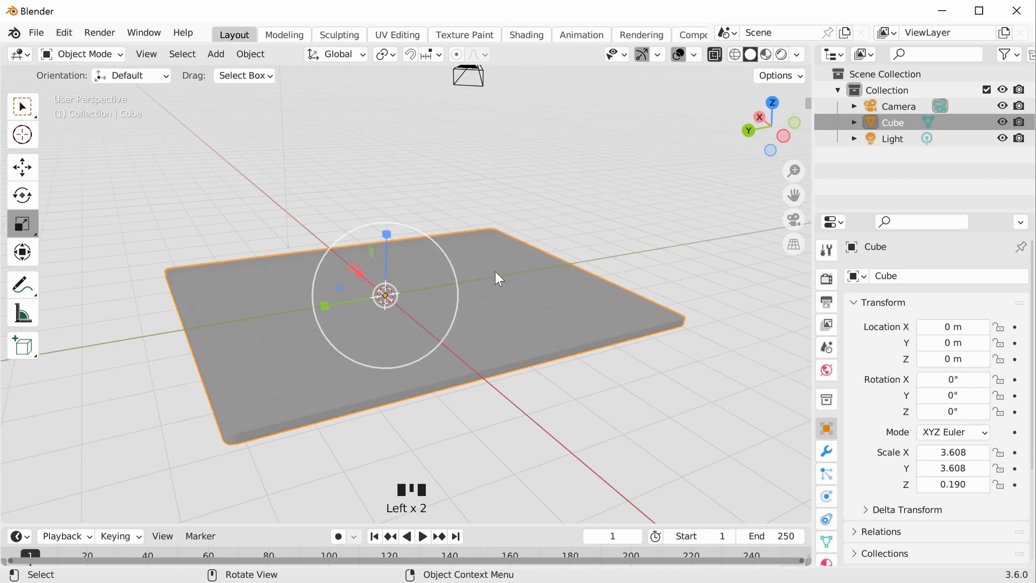
pyautogui.press('shift')
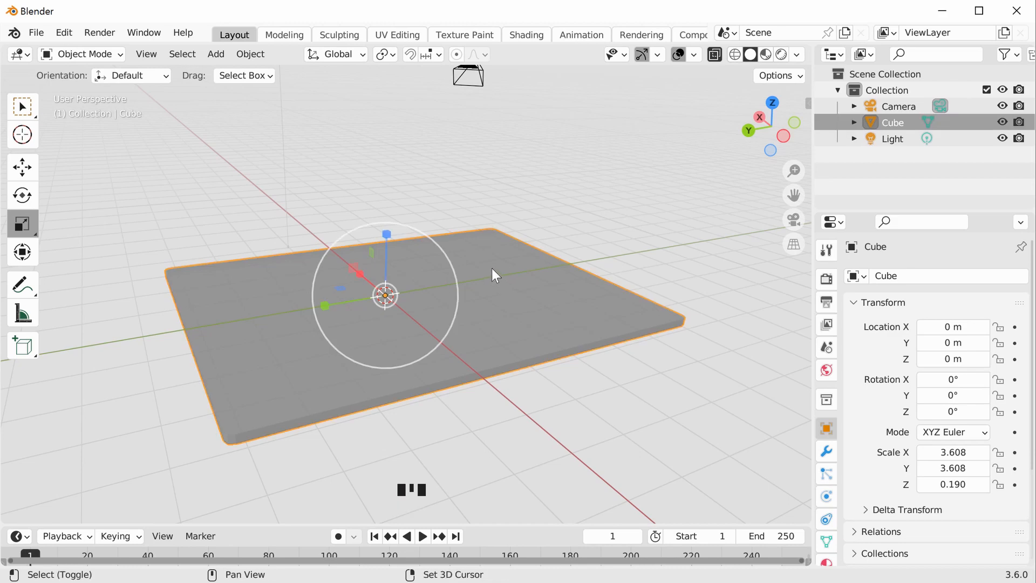
# - Duplicate the slab and raise the copy about 0.28 m along Z
pyautogui.hotkey('shift', 'd')
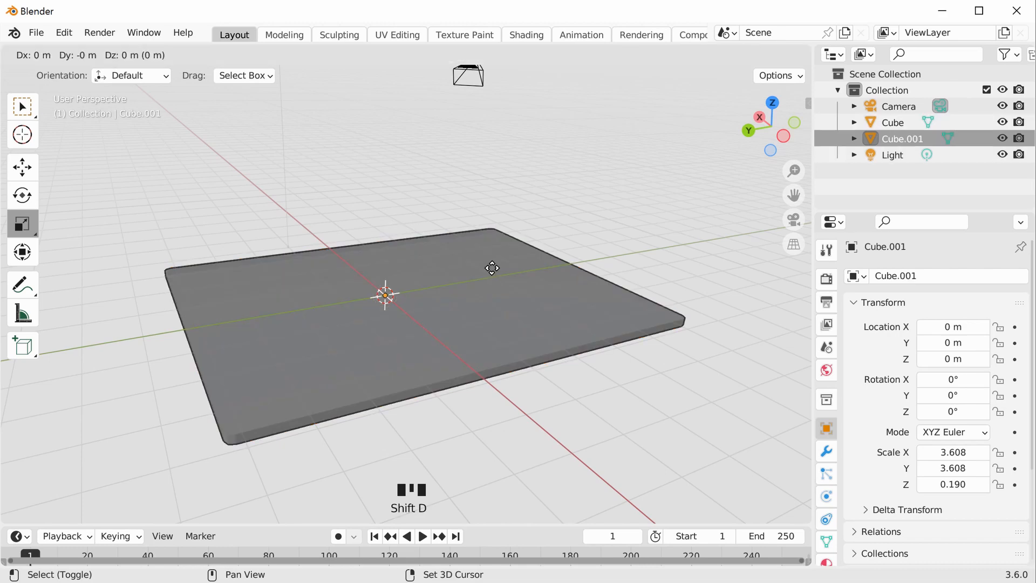
pyautogui.press('z')
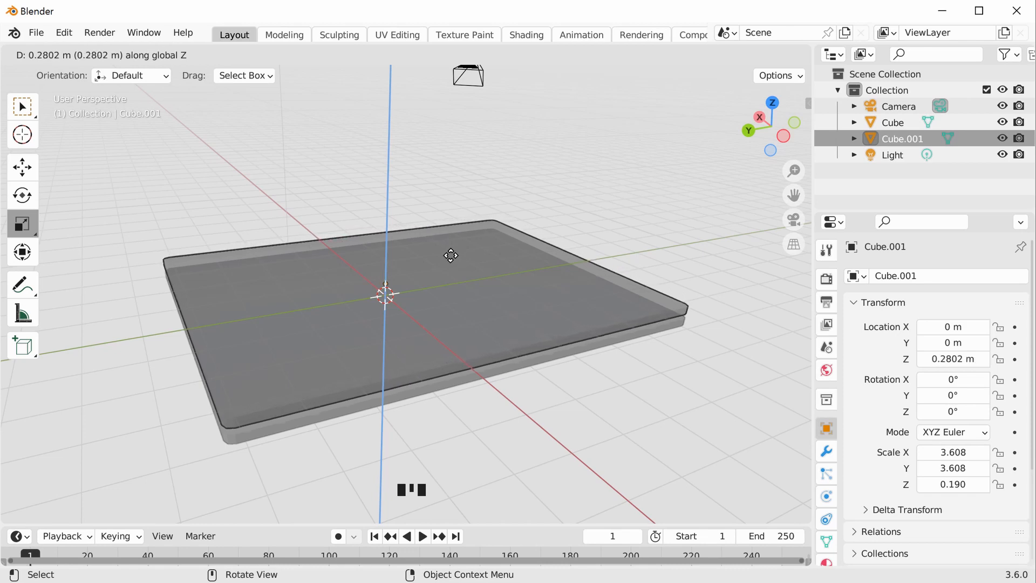
pyautogui.click(451, 256)
# - Hide the original lower slab in the viewport and select the raised copy
pyautogui.click(675, 382)
pyautogui.click(662, 332)
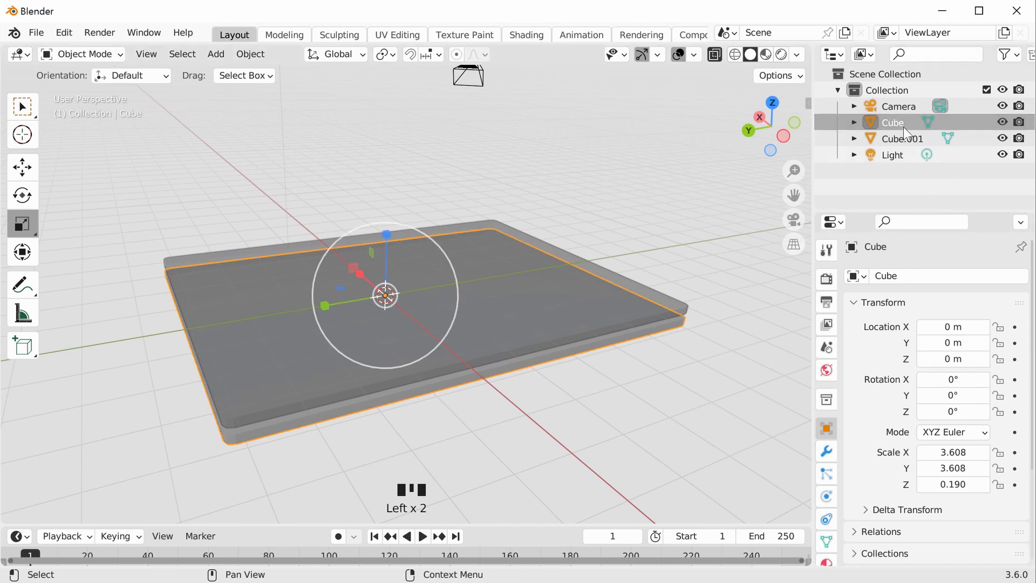
pyautogui.click(1005, 123)
pyautogui.click(540, 306)
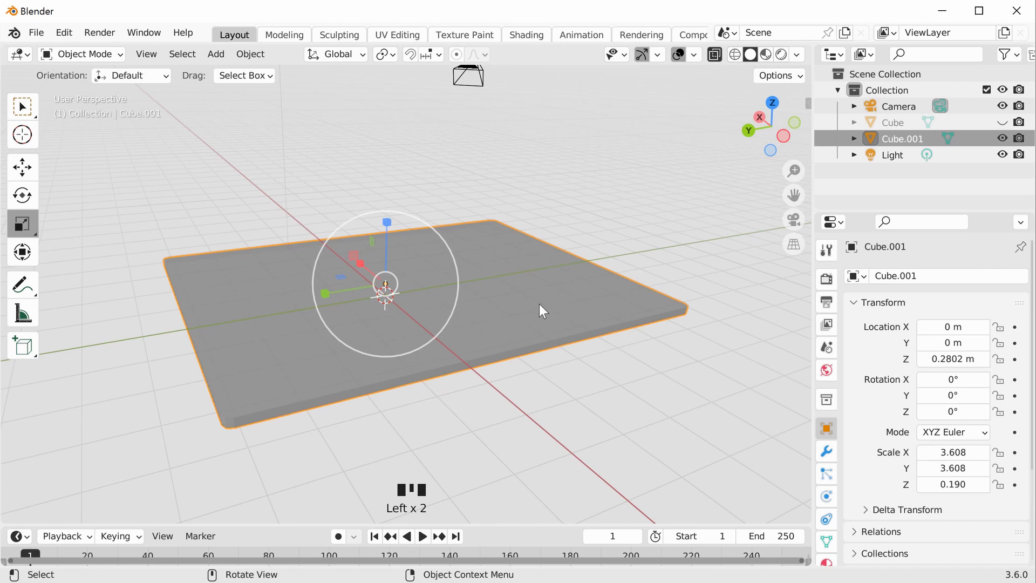
# - Turn off X-ray display and enter Edit Mode on the raised slab copy
pyautogui.moveTo(552, 298); pyautogui.dragTo(455, 284, button='middle')
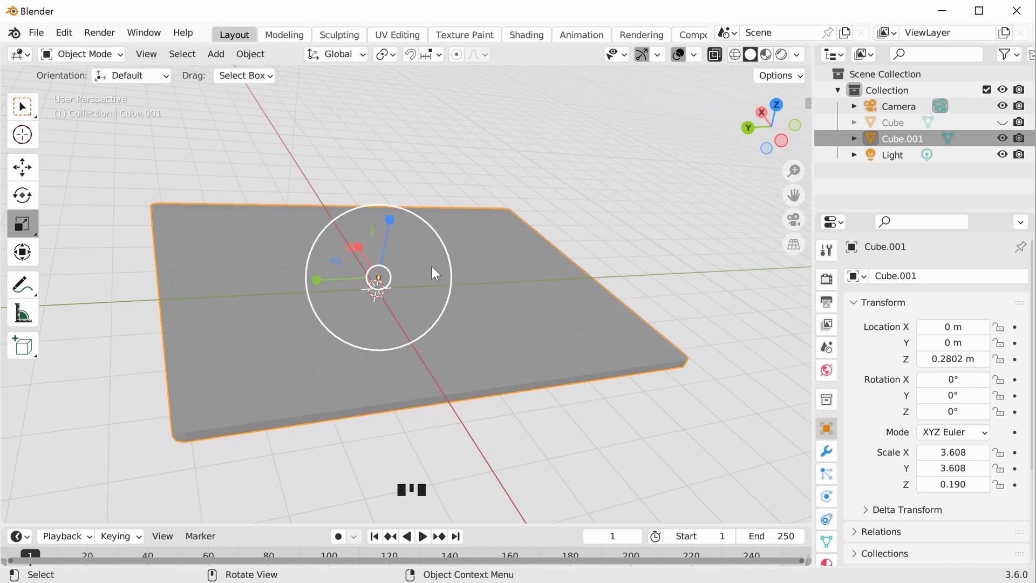
pyautogui.hotkey('alt', 'z')
pyautogui.click(591, 200)
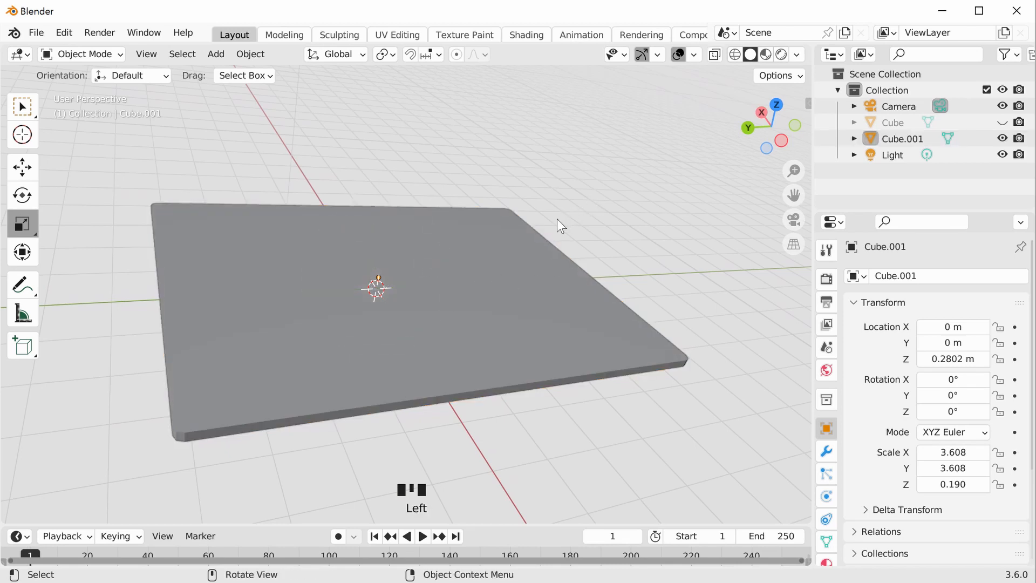
pyautogui.moveTo(653, 105); pyautogui.dragTo(561, 141, button='middle')
pyautogui.press('Tab')
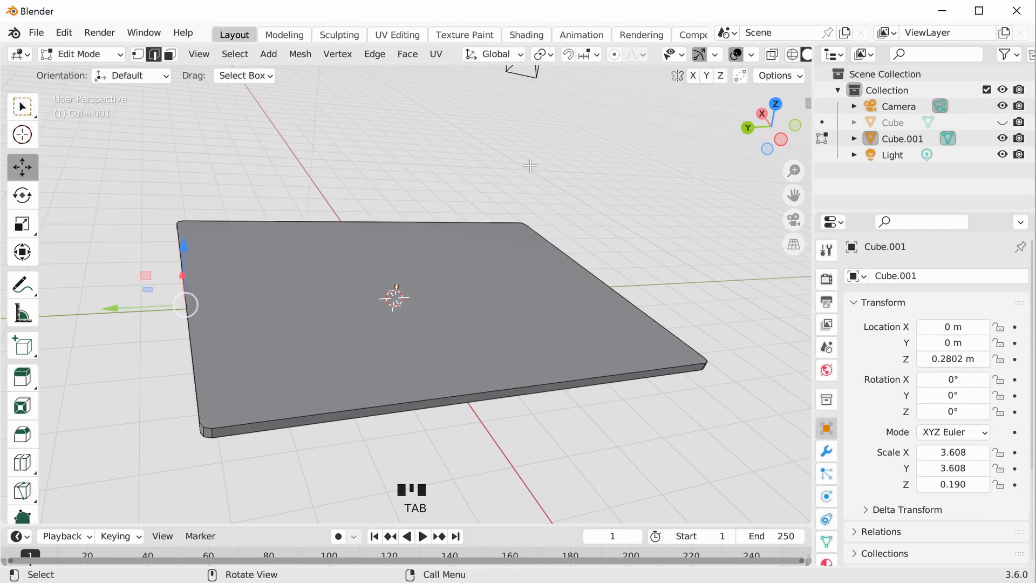
# - Inset the top face of the slab copy with a thickness of 0.025 m
pyautogui.moveTo(487, 266); pyautogui.dragTo(411, 312, button='middle')
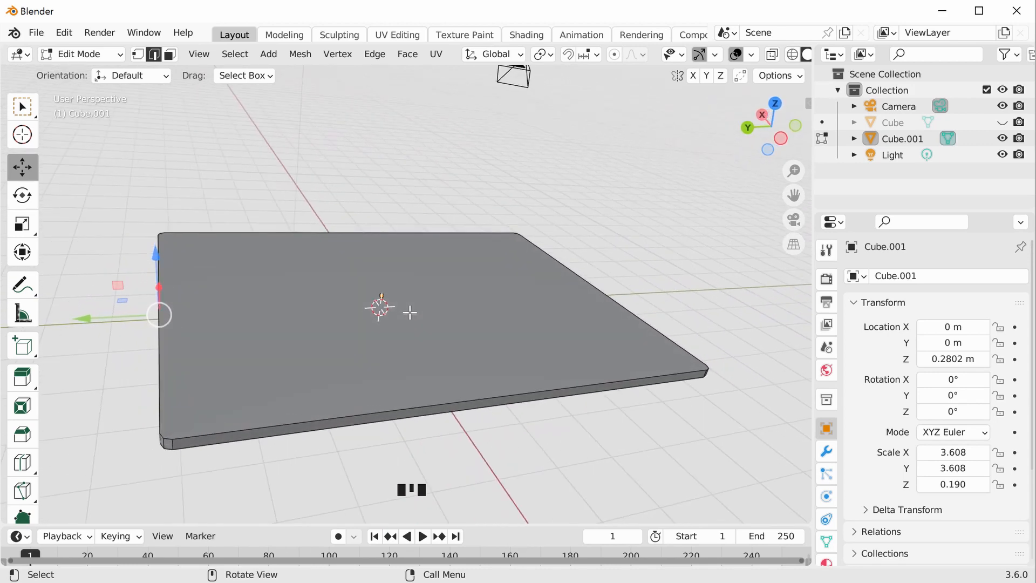
pyautogui.press('3')
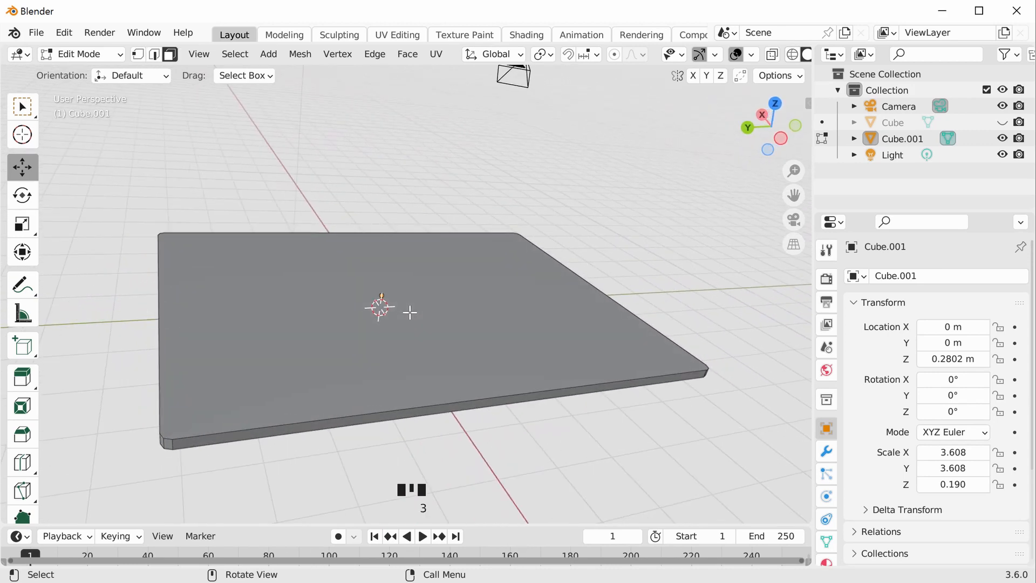
pyautogui.click(435, 315)
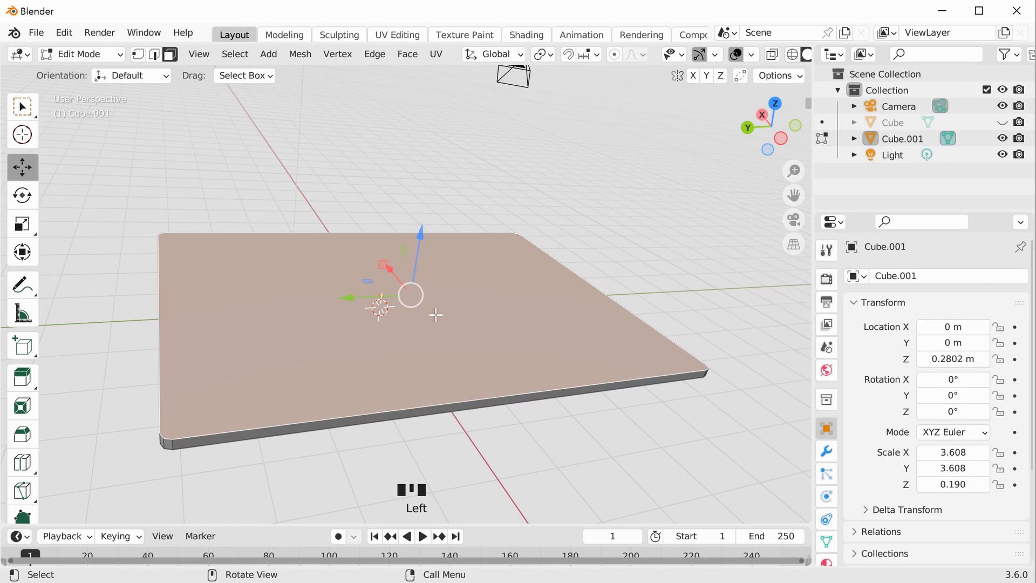
pyautogui.press('i')
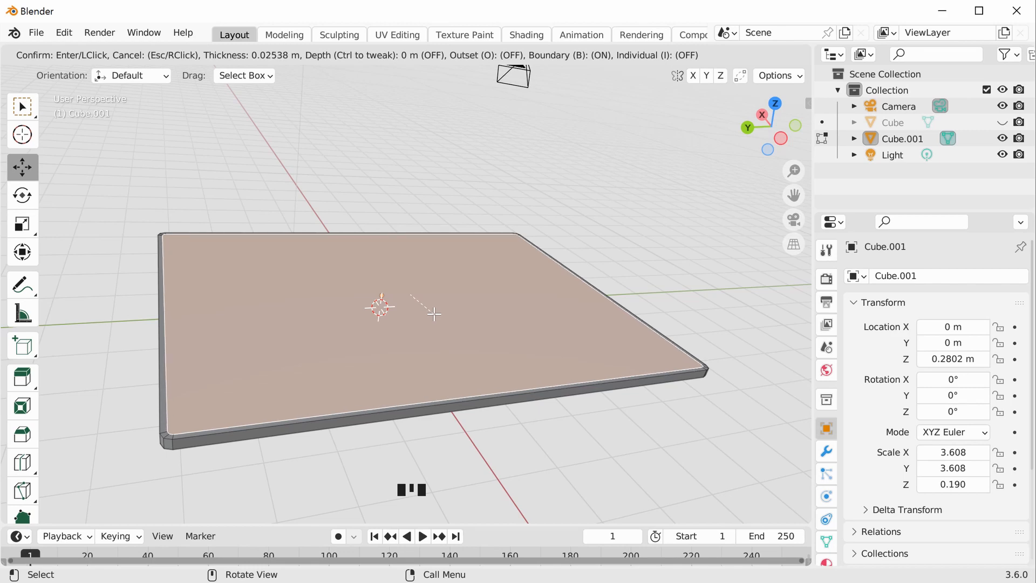
pyautogui.click(434, 313)
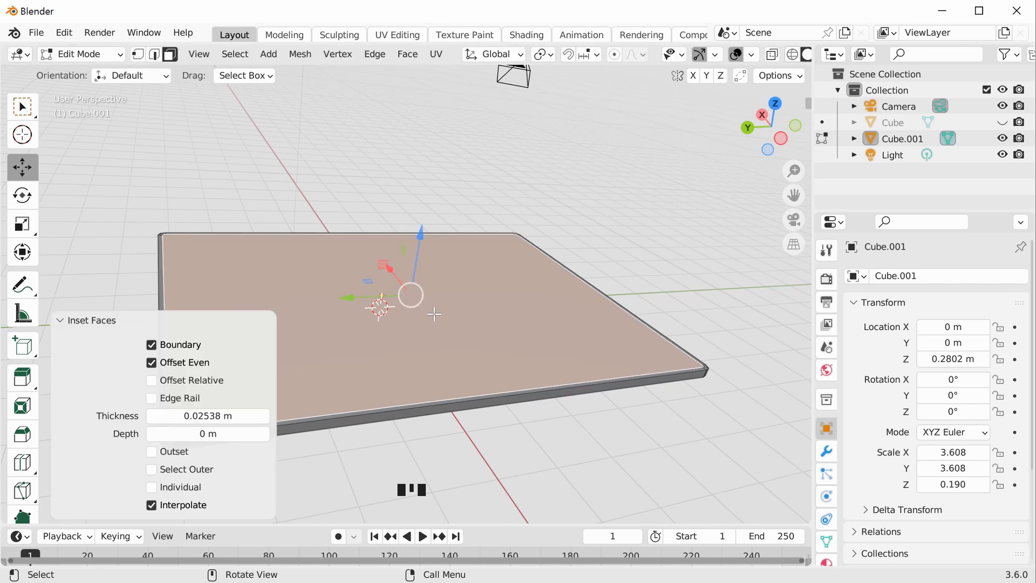
pyautogui.click(219, 416)
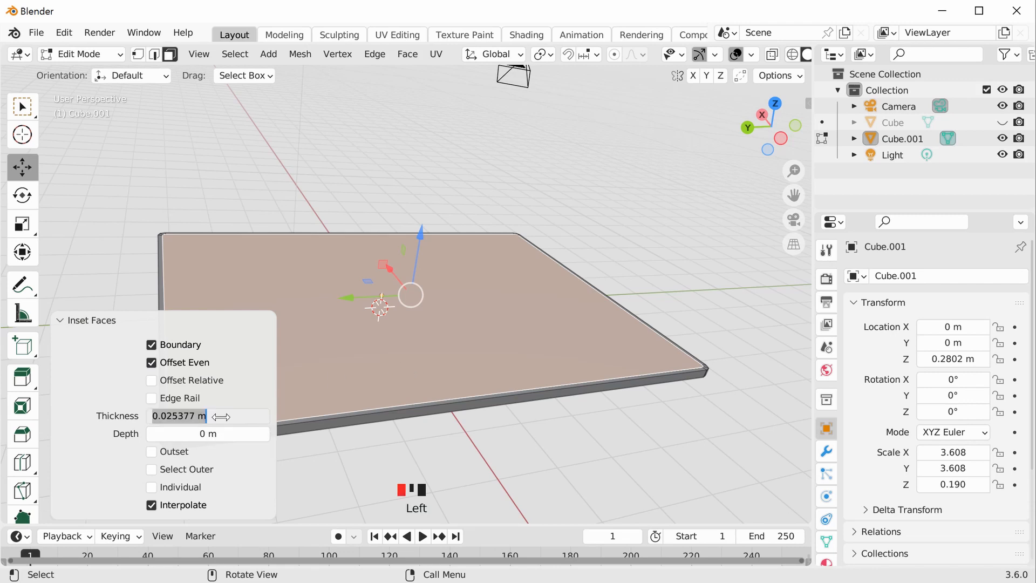
pyautogui.write('0.025')
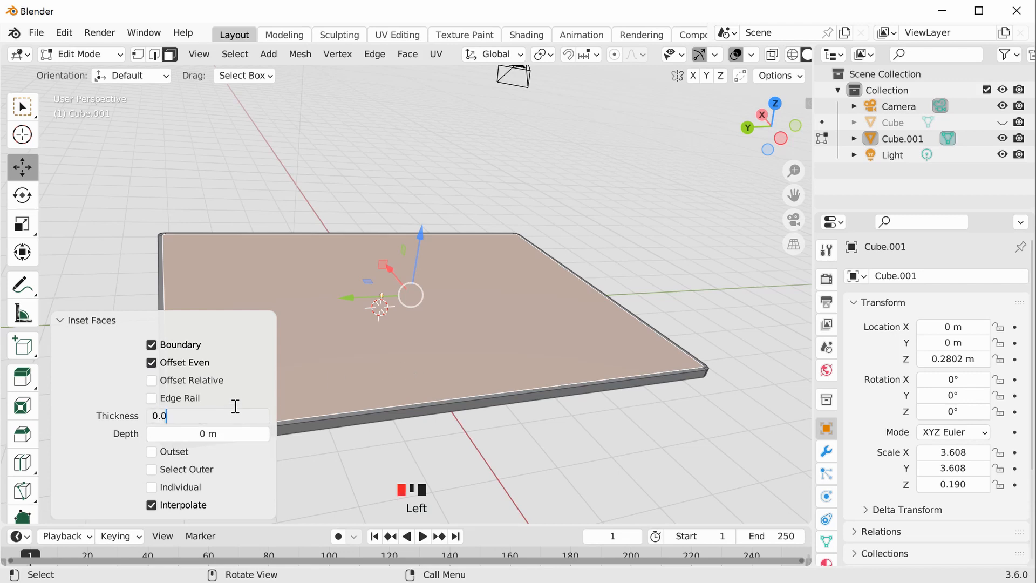
pyautogui.press('BackSpace')
pyautogui.write('5')
pyautogui.click(325, 463)
pyautogui.click(350, 461)
# - Inset the bottom face of the slab copy with a thickness of 0.025 m, then clear the selection
pyautogui.moveTo(426, 430); pyautogui.dragTo(411, 289, button='middle')
pyautogui.scroll(4, 412, 289)
pyautogui.scroll(-8, 387, 317)
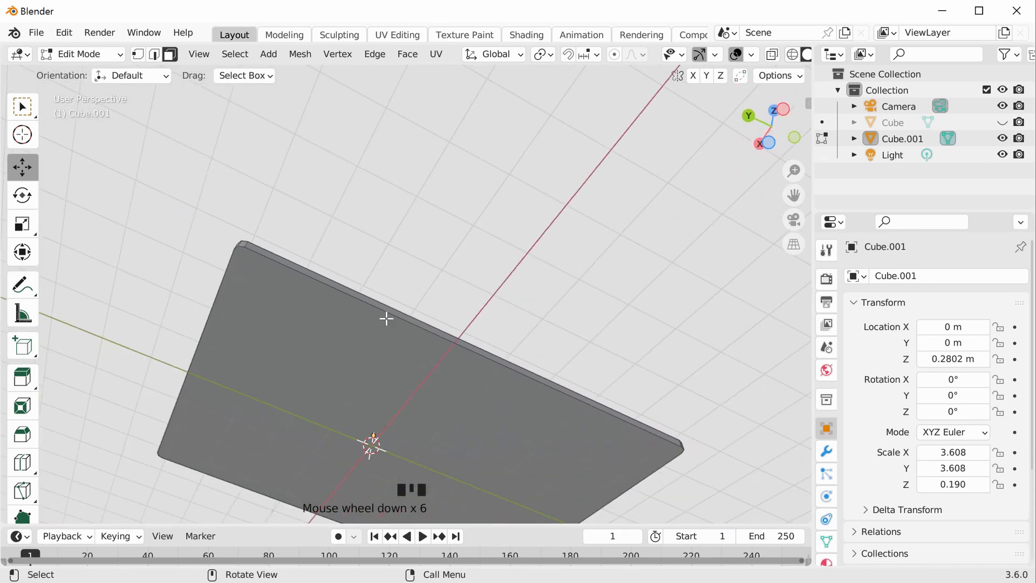
pyautogui.moveTo(417, 393); pyautogui.dragTo(420, 339, button='middle')
pyautogui.click(405, 372)
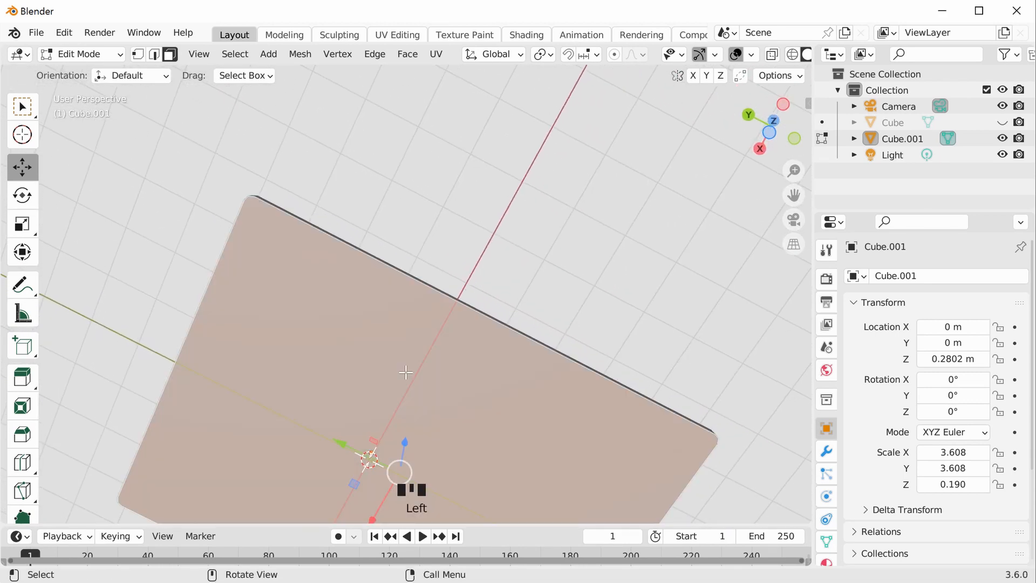
pyautogui.press('i')
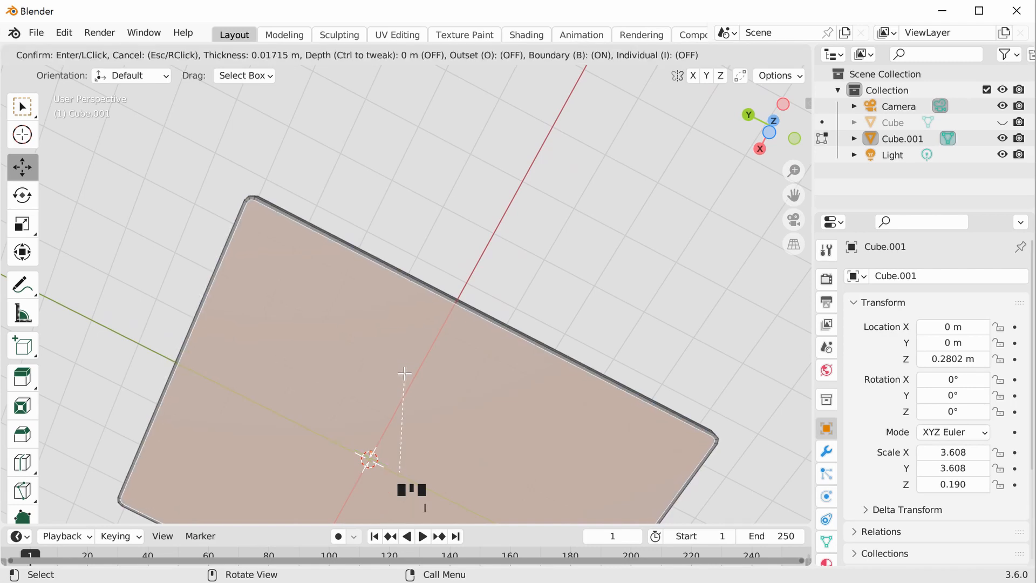
pyautogui.click(403, 373)
pyautogui.click(201, 416)
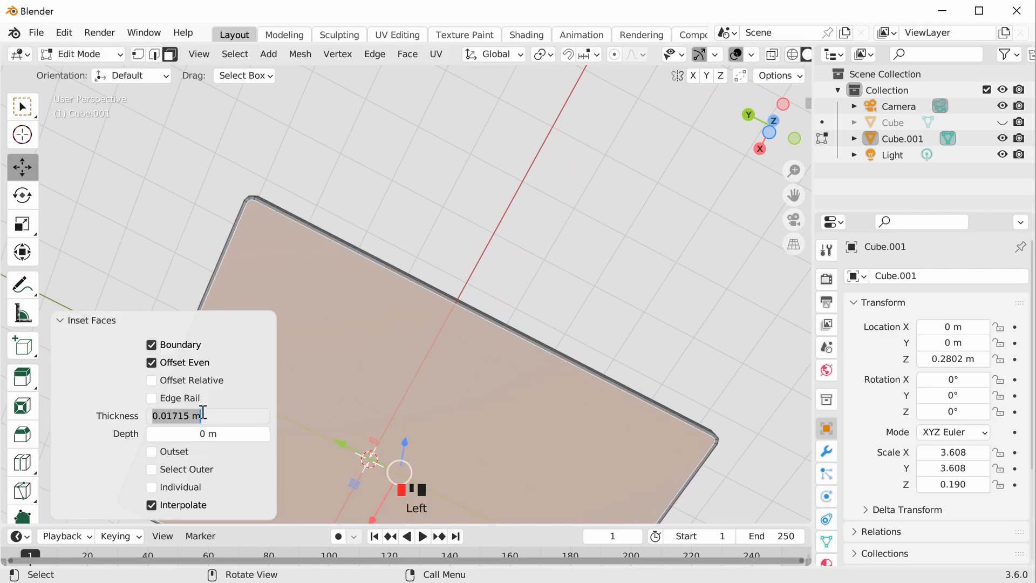
pyautogui.write('0.025')
pyautogui.press('Return')
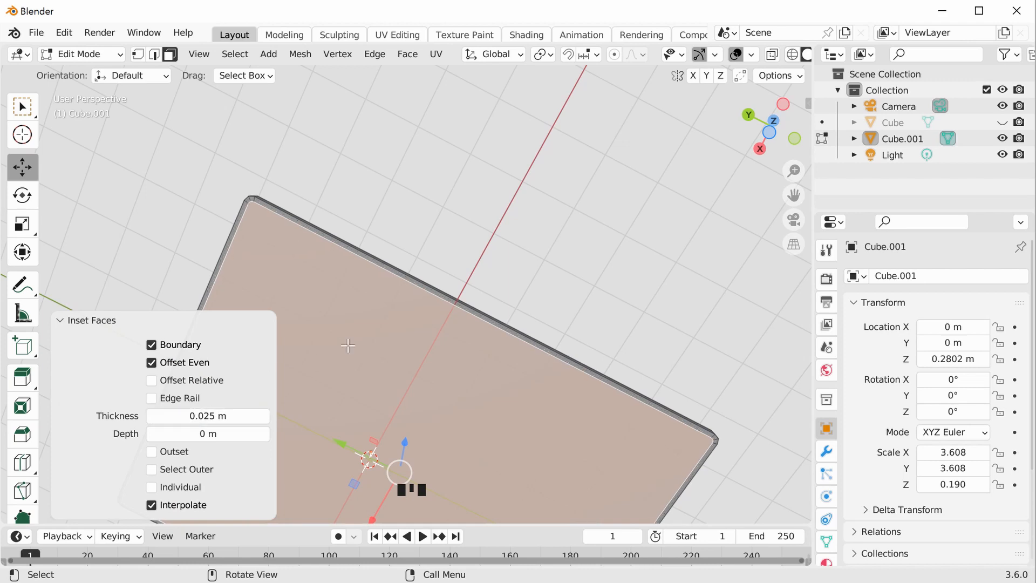
pyautogui.click(484, 243)
# - Inset the inner top face of the slab copy again with a thickness of 0.015 m
pyautogui.scroll(-3, 484, 243)
pyautogui.moveTo(484, 243); pyautogui.dragTo(444, 275, button='middle')
pyautogui.moveTo(317, 286); pyautogui.dragTo(419, 377, button='middle')
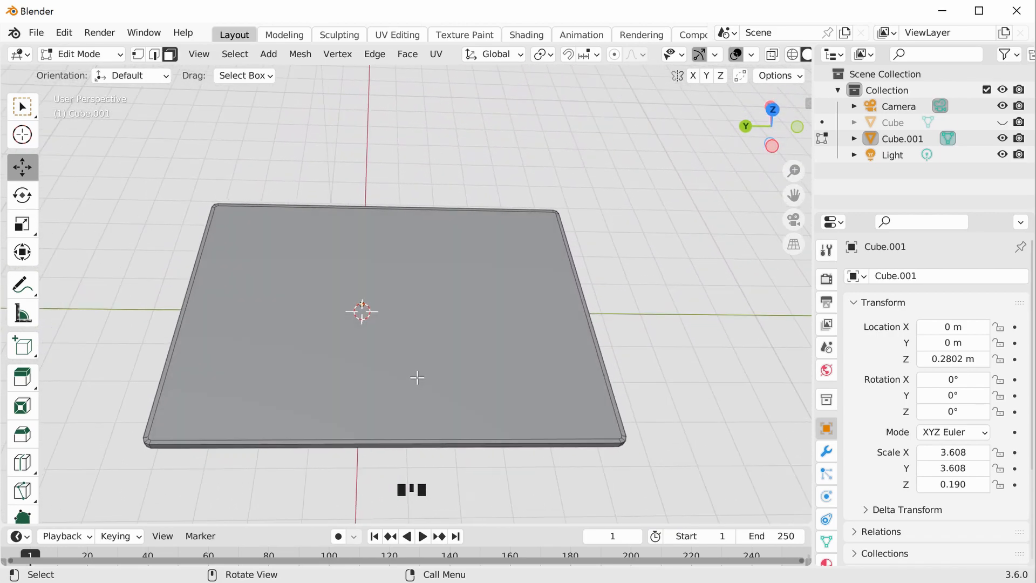
pyautogui.click(435, 342)
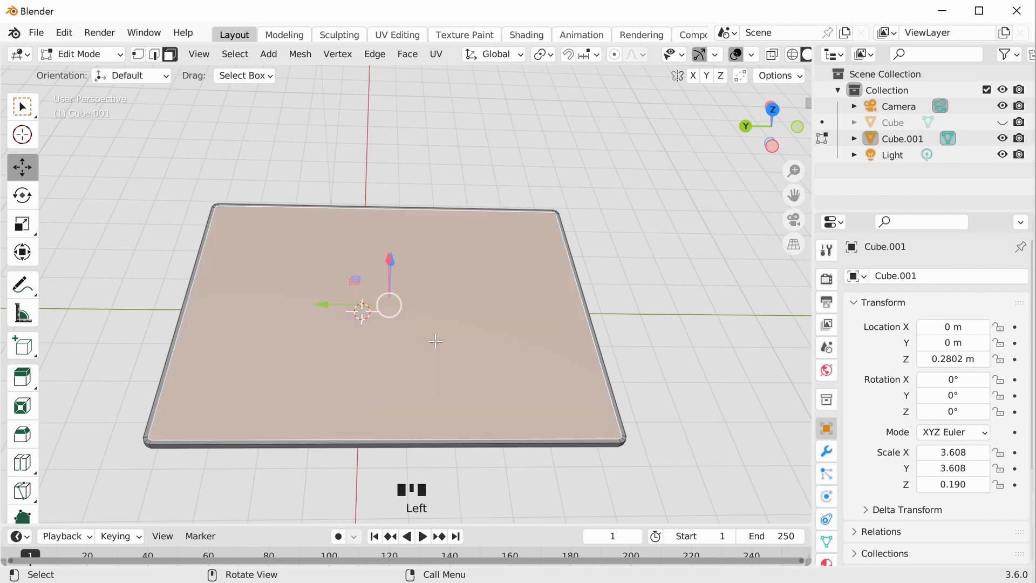
pyautogui.press('i')
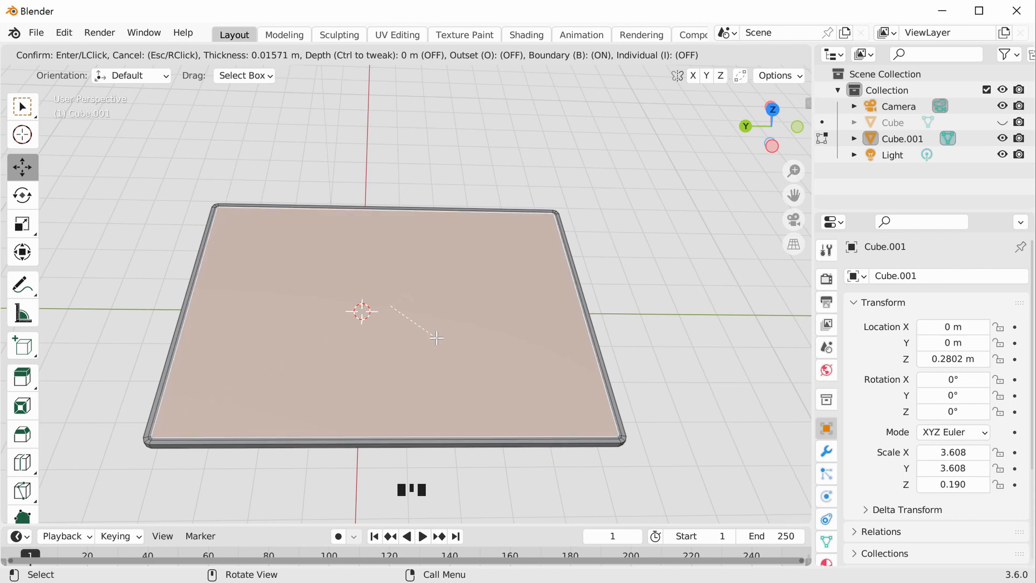
pyautogui.click(436, 338)
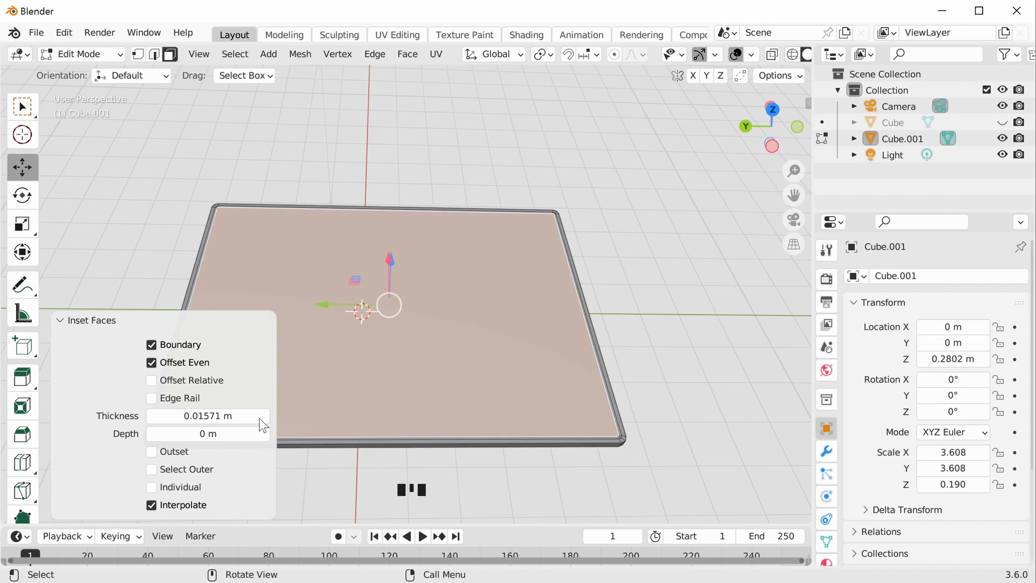
pyautogui.click(219, 415)
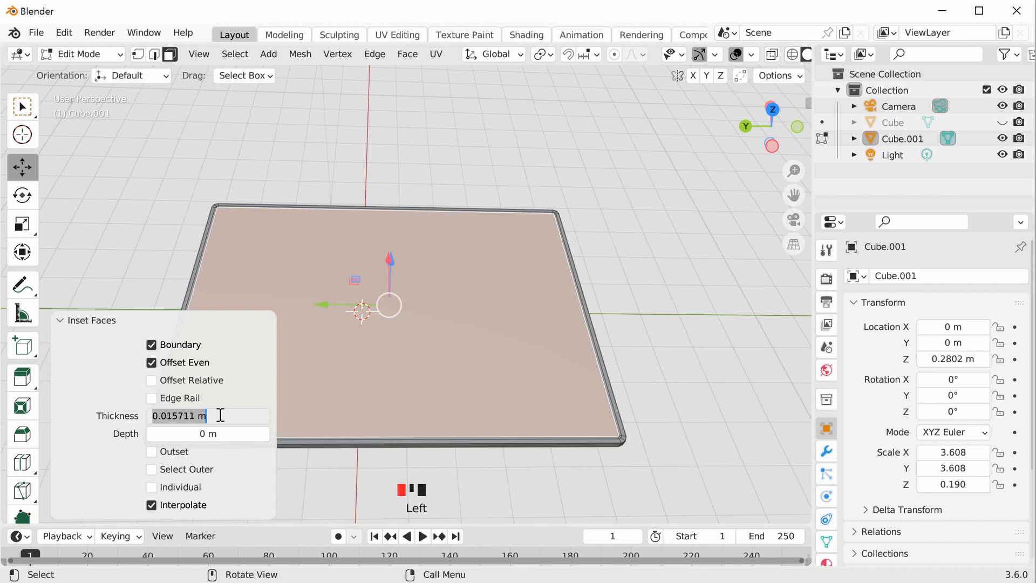
pyautogui.write('0.015')
pyautogui.press('Return')
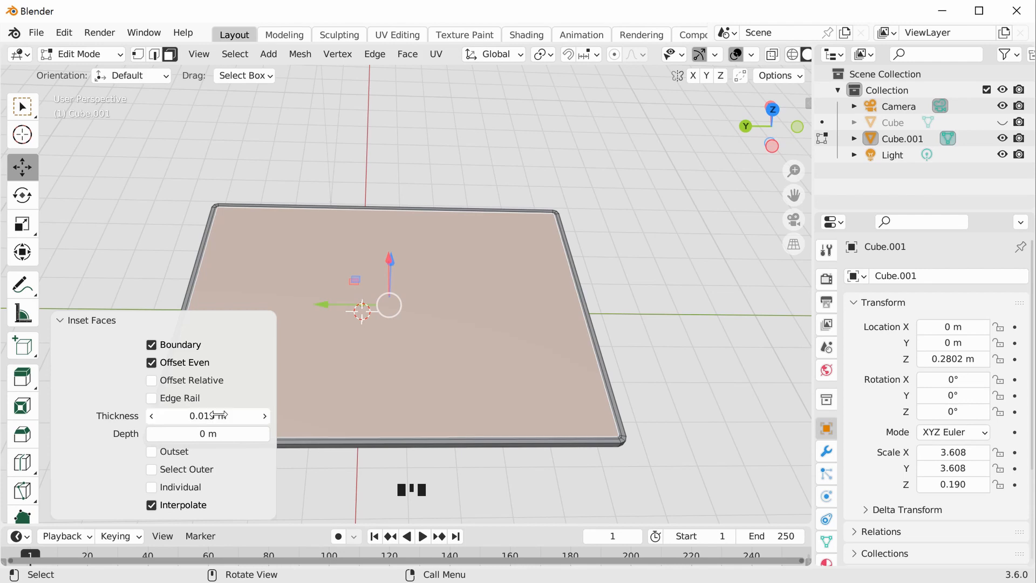
# - Inset the inner bottom face of the slab copy again with a thickness of 0.015 m and clear the selection
pyautogui.moveTo(562, 394); pyautogui.dragTo(458, 327, button='middle')
pyautogui.scroll(2, 573, 360)
pyautogui.scroll(-2, 572, 358)
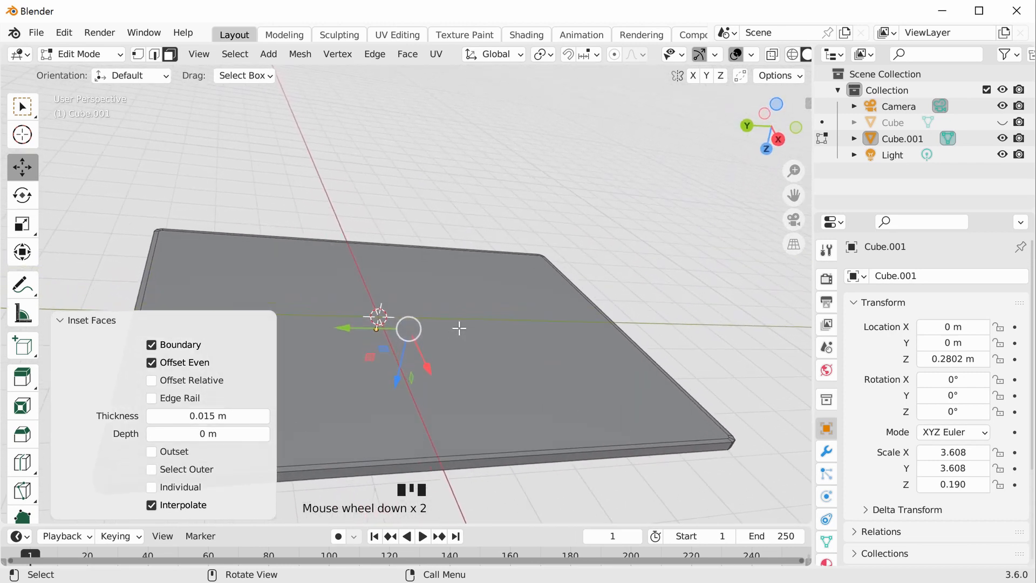
pyautogui.click(460, 327)
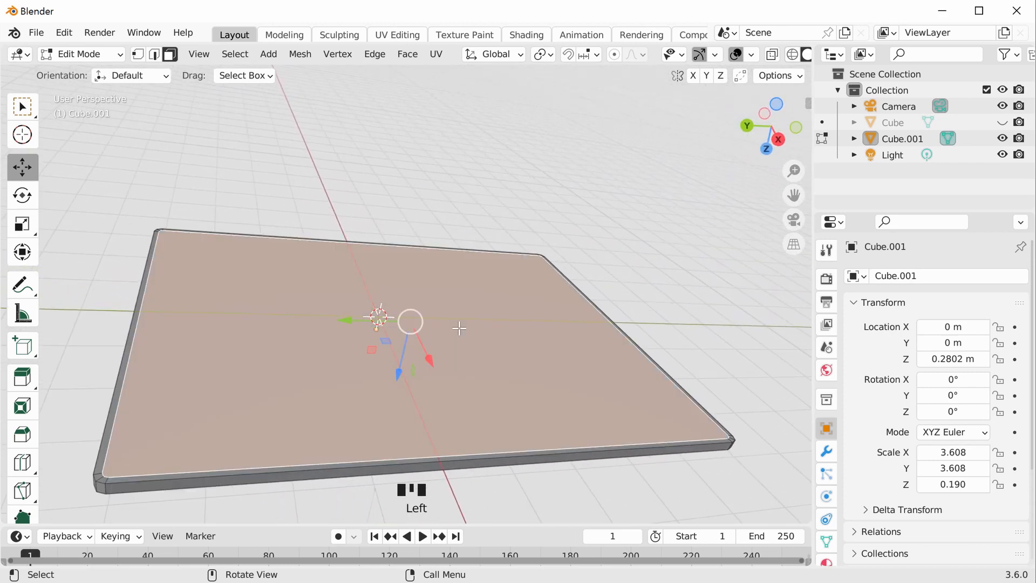
pyautogui.press('i')
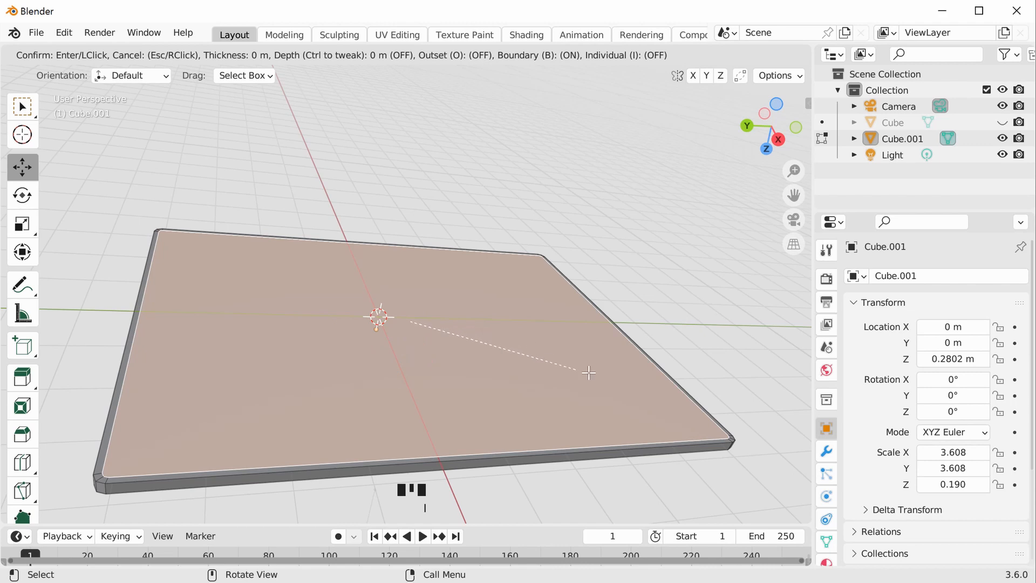
pyautogui.click(445, 321)
pyautogui.click(221, 415)
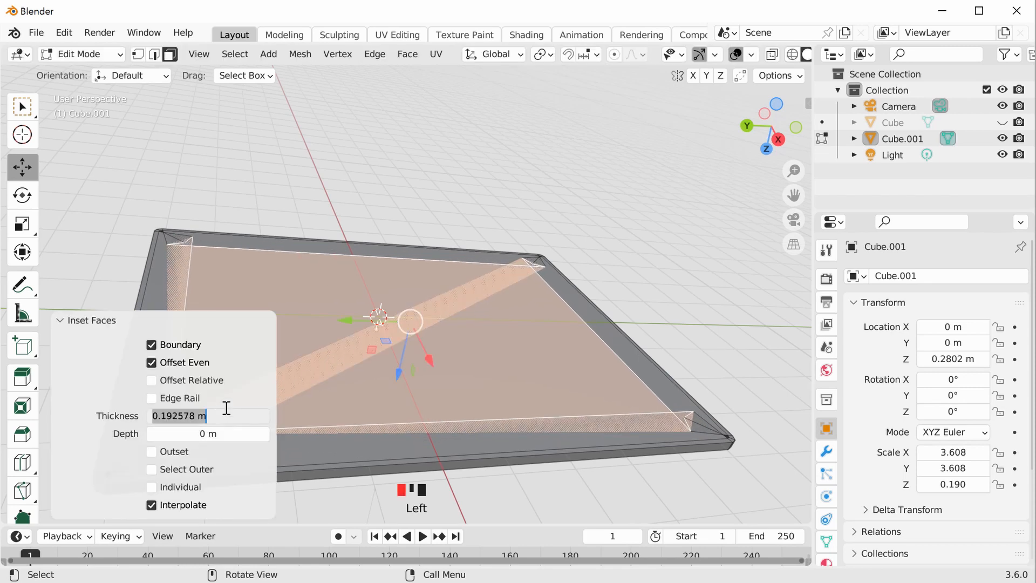
pyautogui.write('0.015')
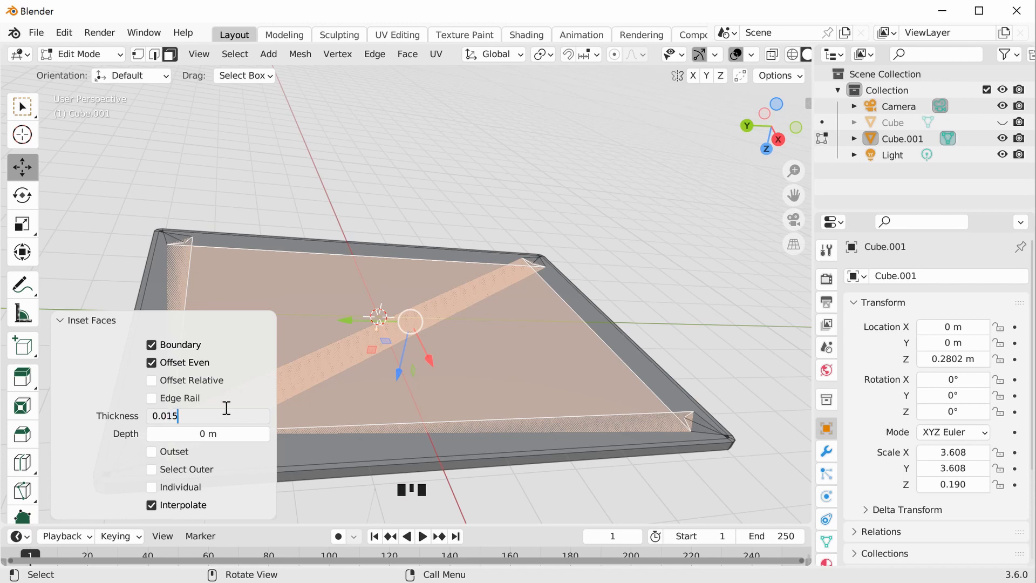
pyautogui.press('Return')
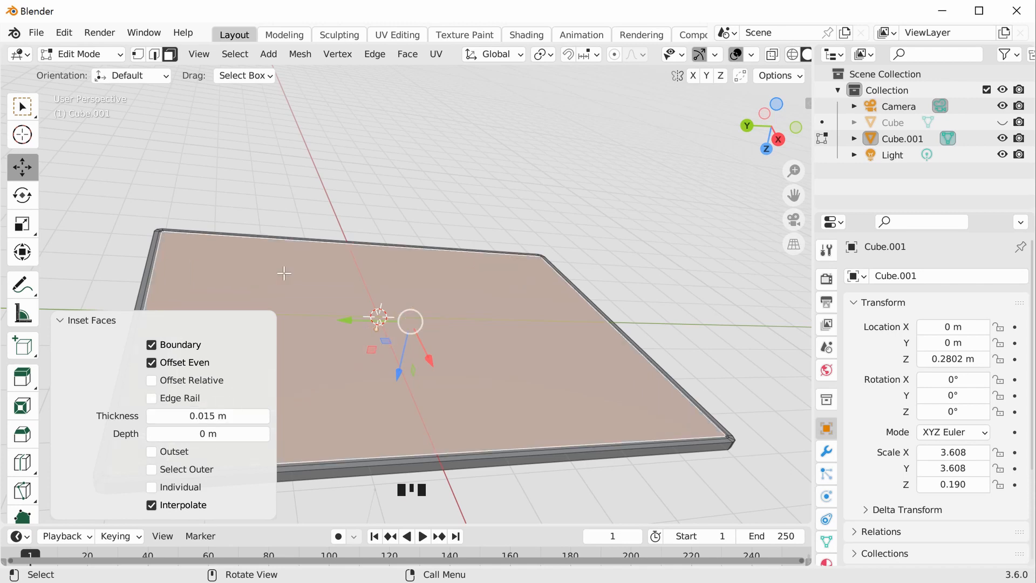
pyautogui.click(421, 203)
# - Add a single loop cut at the middle of the slab copy's front side, leaving the slide factor at 0
pyautogui.moveTo(422, 208); pyautogui.dragTo(363, 300, button='middle')
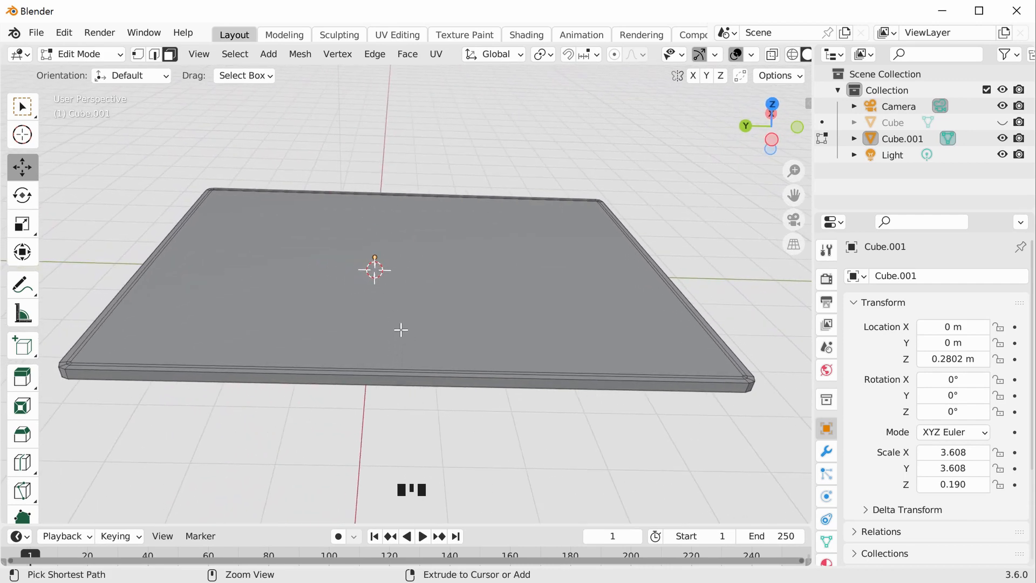
pyautogui.hotkey('ctrl', 'r')
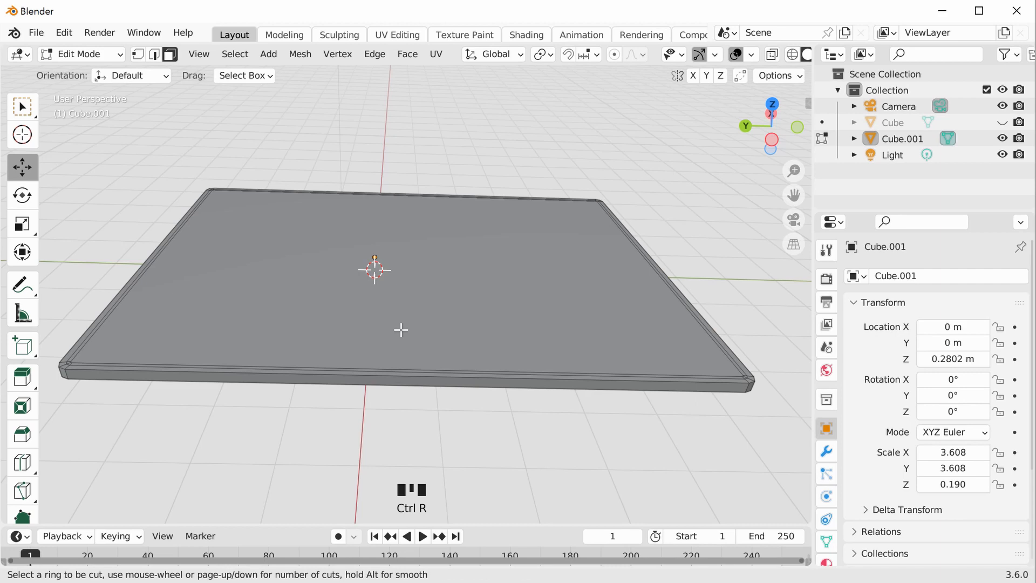
pyautogui.click(414, 369)
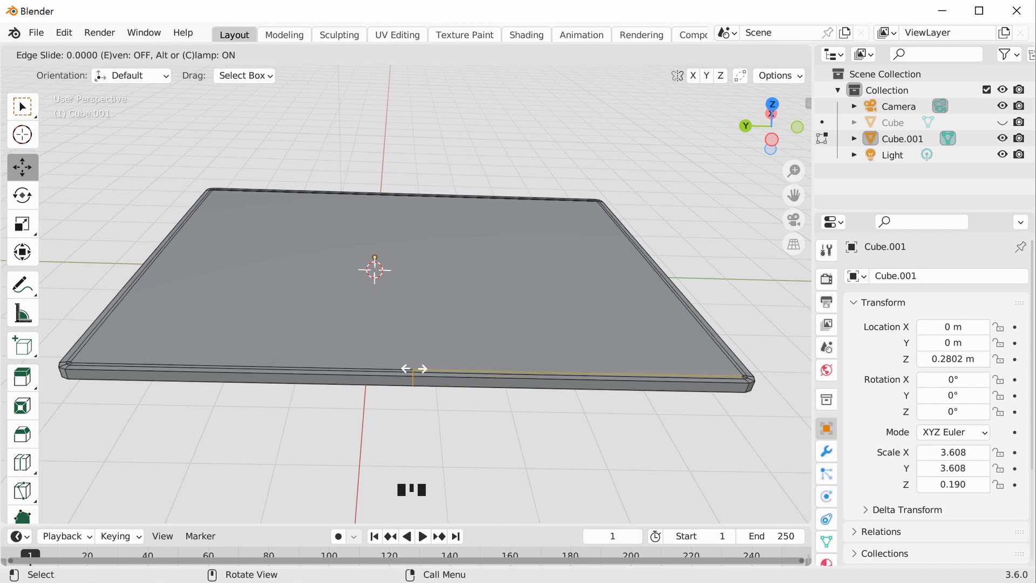
pyautogui.rightClick(414, 368)
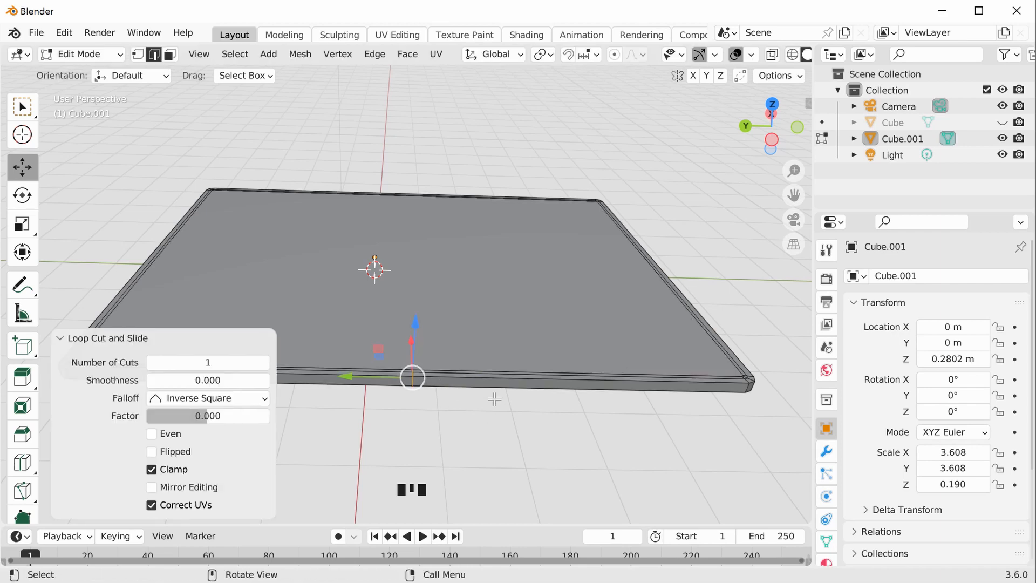
# - Add a single loop cut at the middle of the slab copy's opposite long side with slide factor 0, then clear the selection
pyautogui.moveTo(494, 400); pyautogui.dragTo(516, 367, button='middle')
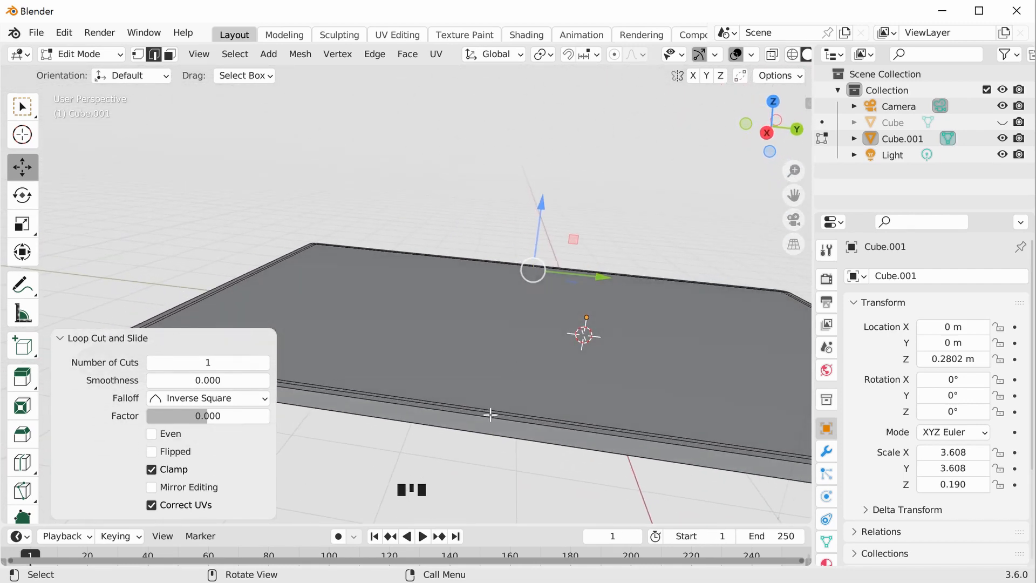
pyautogui.hotkey('ctrl', 'r')
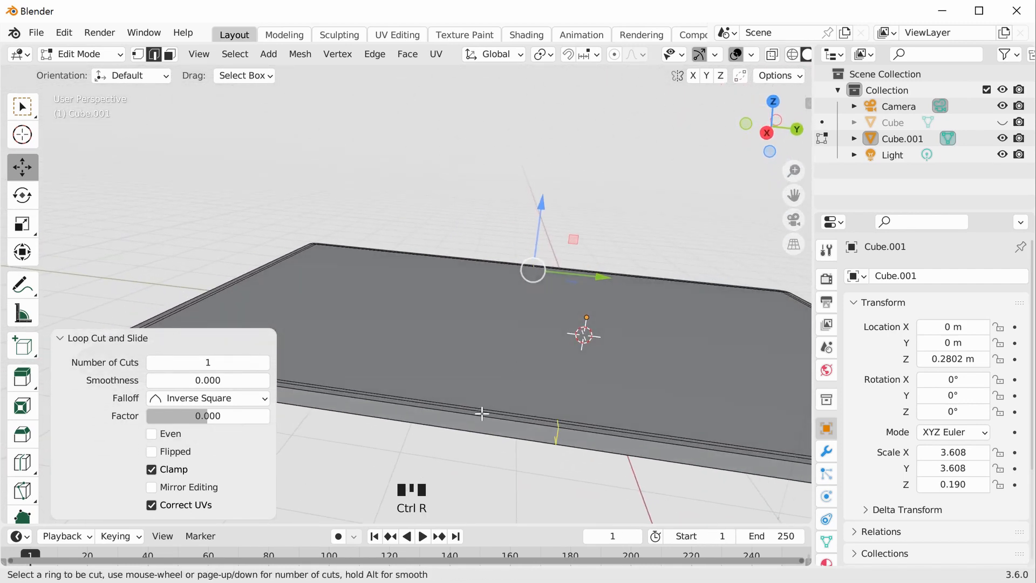
pyautogui.click(537, 428)
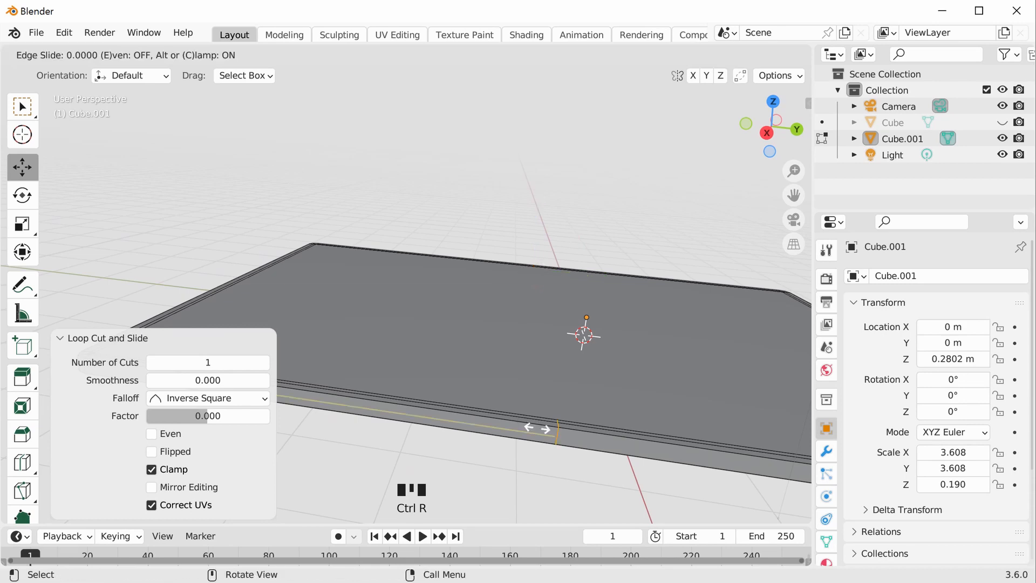
pyautogui.click(538, 428)
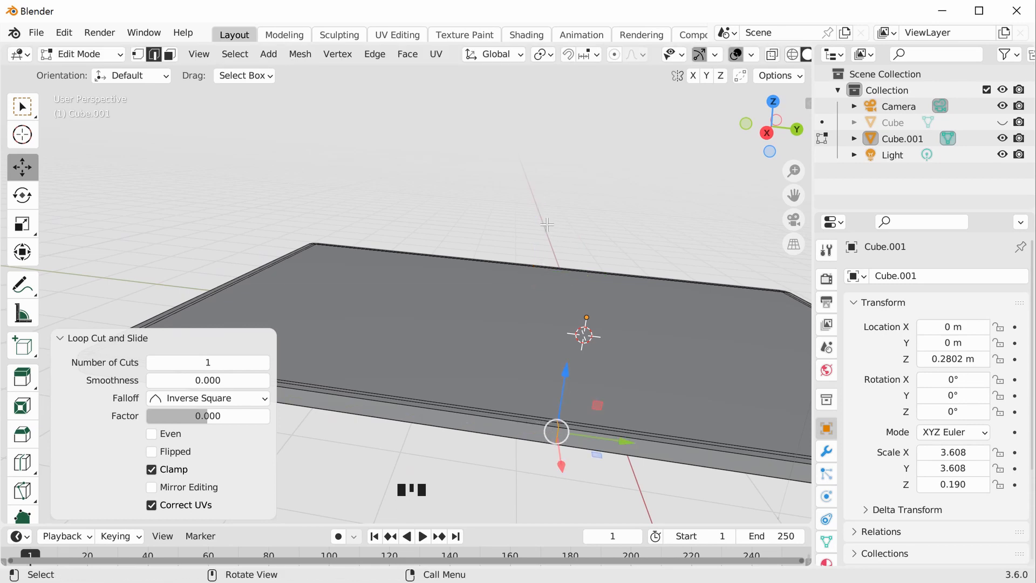
pyautogui.click(537, 205)
# - Knife a straight cut across the slab copy's inner top face, joining the ends of the two middle loop cuts
pyautogui.moveTo(671, 358); pyautogui.dragTo(571, 354, button='middle')
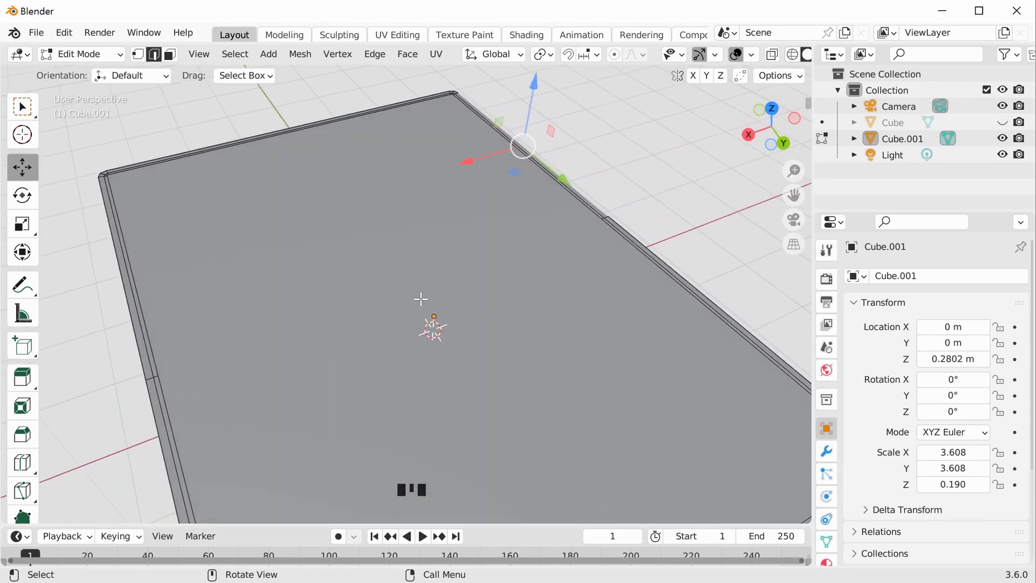
pyautogui.press('k')
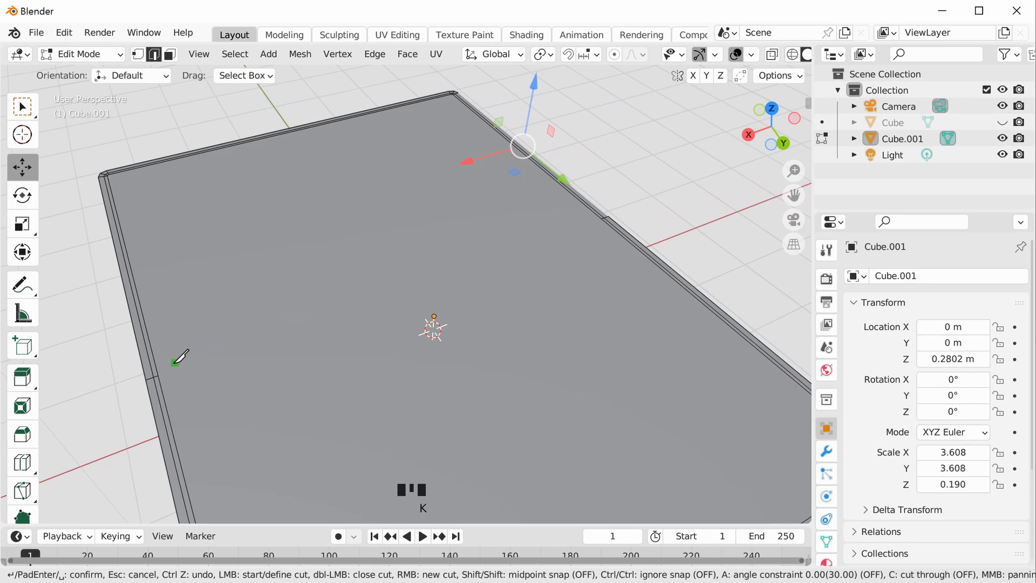
pyautogui.click(157, 375)
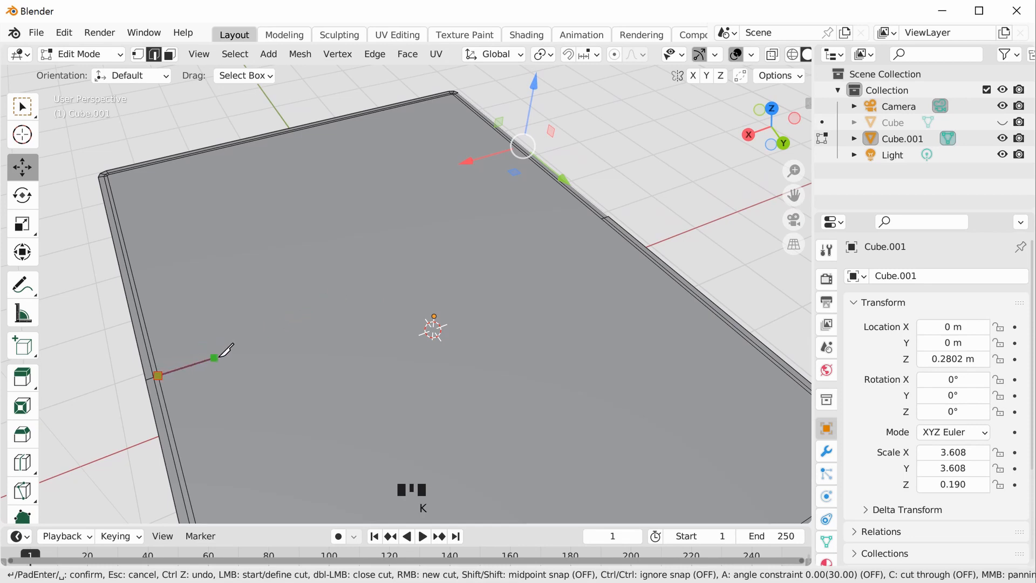
pyautogui.click(601, 219)
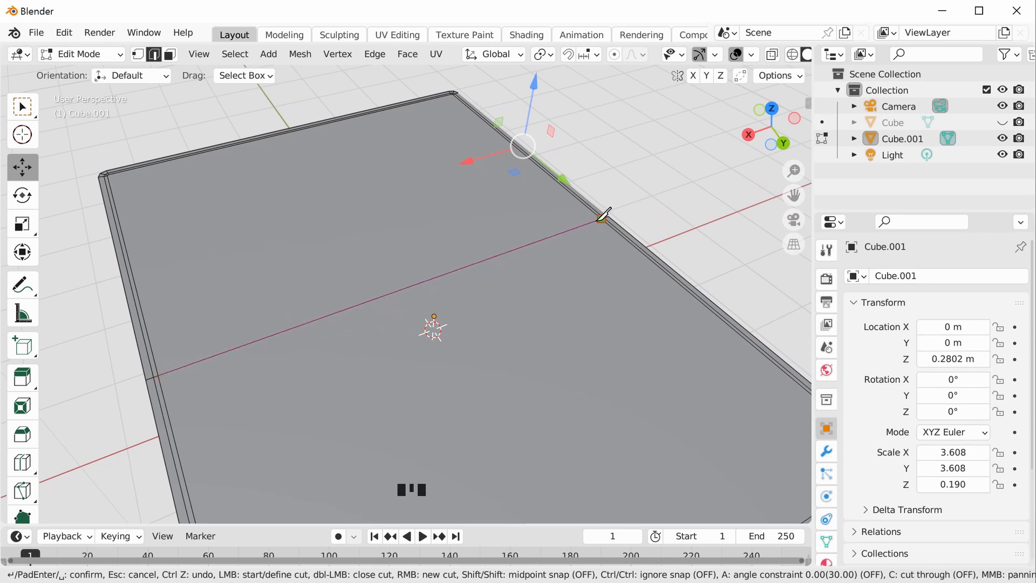
pyautogui.press('Return')
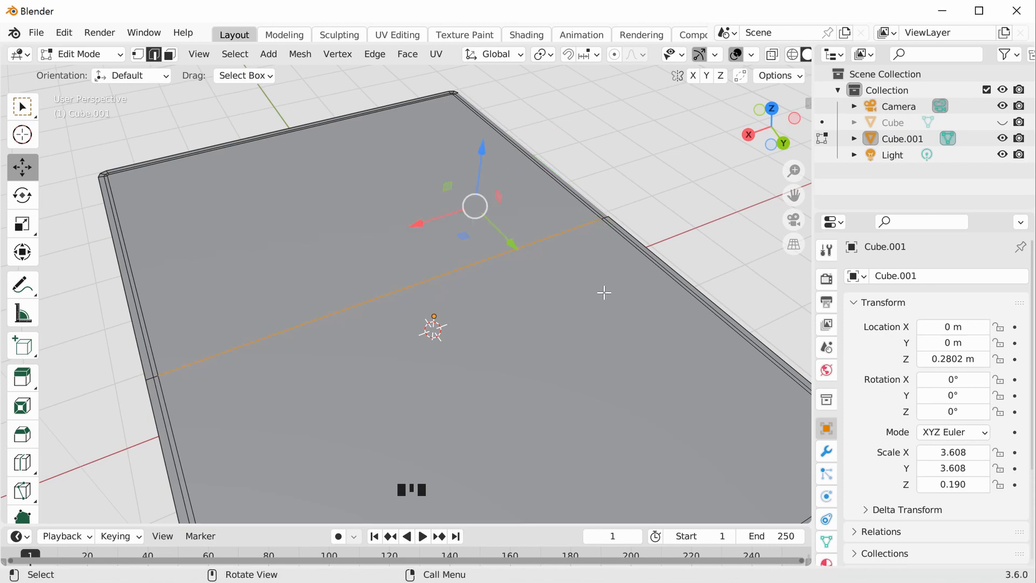
# - Knife a matching straight cut across the slab copy's inner bottom face between the ends of the two loop cuts
pyautogui.moveTo(603, 292); pyautogui.dragTo(521, 264, button='middle')
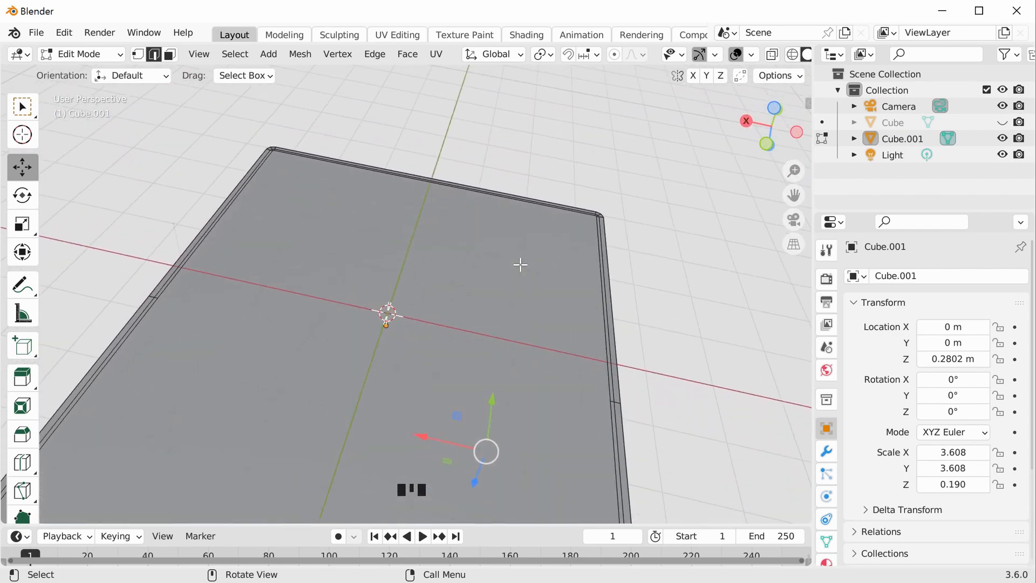
pyautogui.press('k')
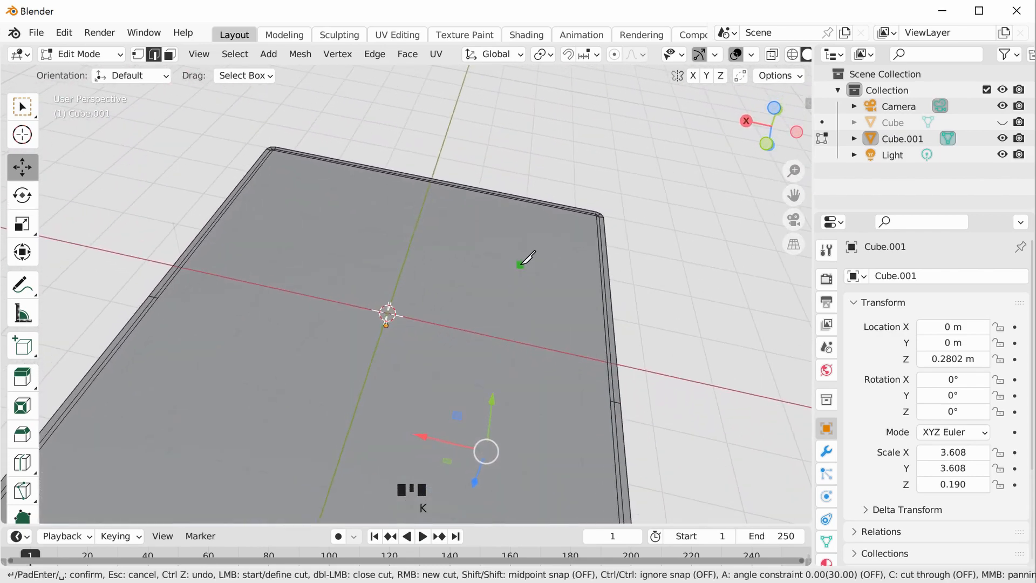
pyautogui.click(610, 401)
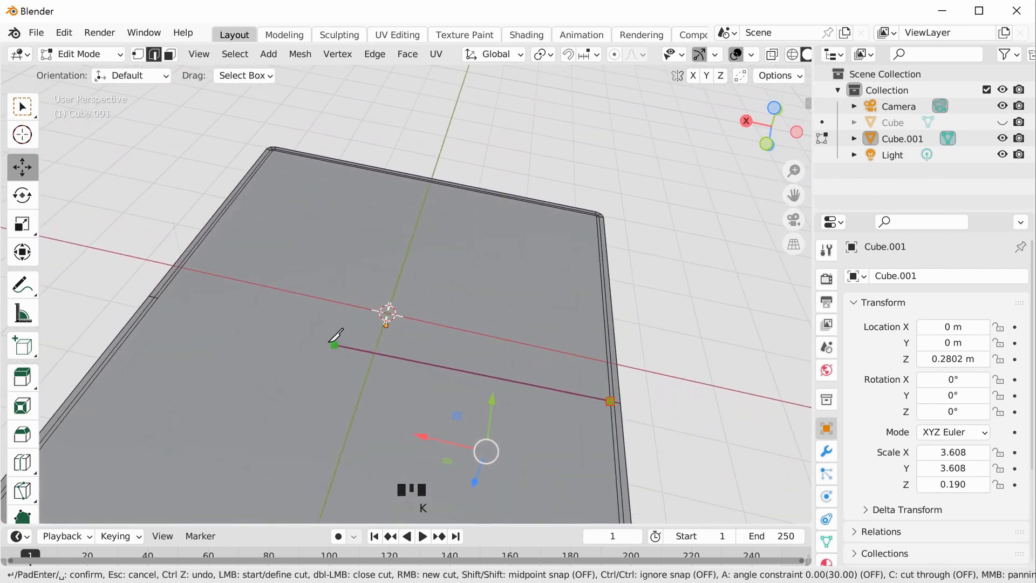
pyautogui.click(157, 297)
pyautogui.press('Return')
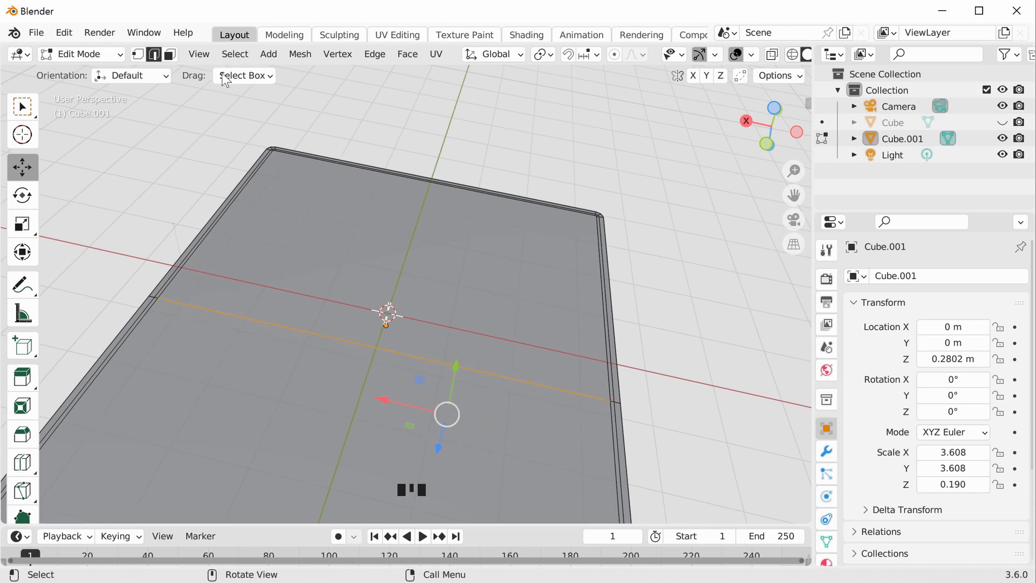
# - Switch to face selection and unhide the original slab, Cube, beneath the copy
pyautogui.click(170, 55)
pyautogui.moveTo(302, 122); pyautogui.dragTo(377, 230, button='middle')
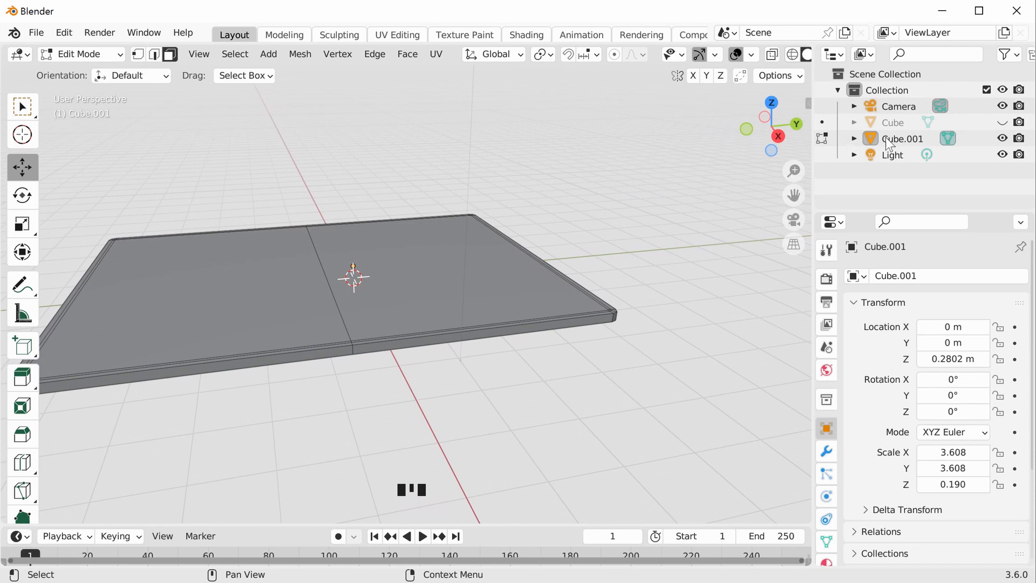
pyautogui.click(1003, 123)
pyautogui.moveTo(582, 163); pyautogui.dragTo(363, 241, button='middle')
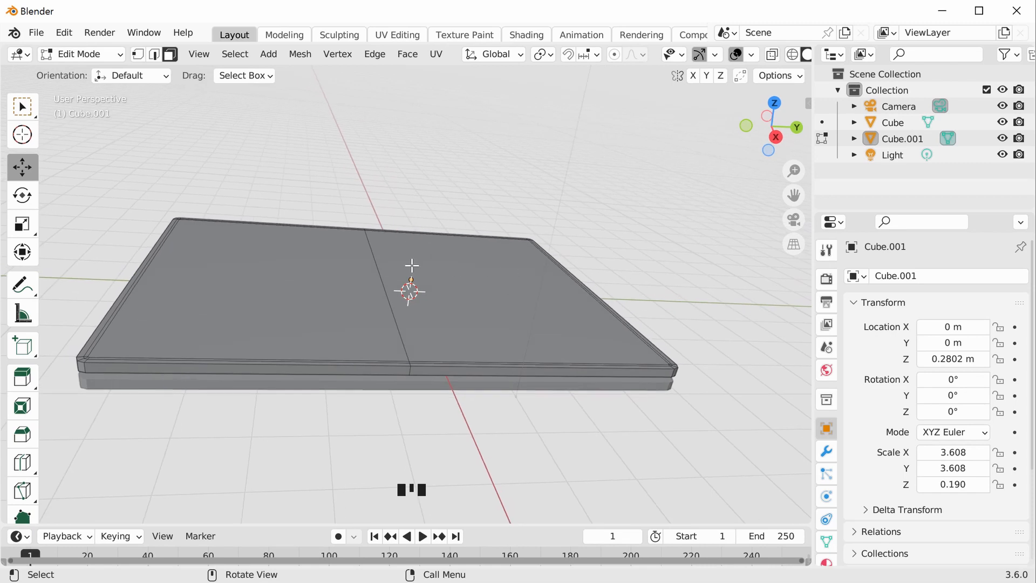
# - Turn on X-ray and delete all faces of the slab copy's half on the positive Y side of the middle cut
pyautogui.moveTo(513, 232); pyautogui.dragTo(517, 303, button='middle')
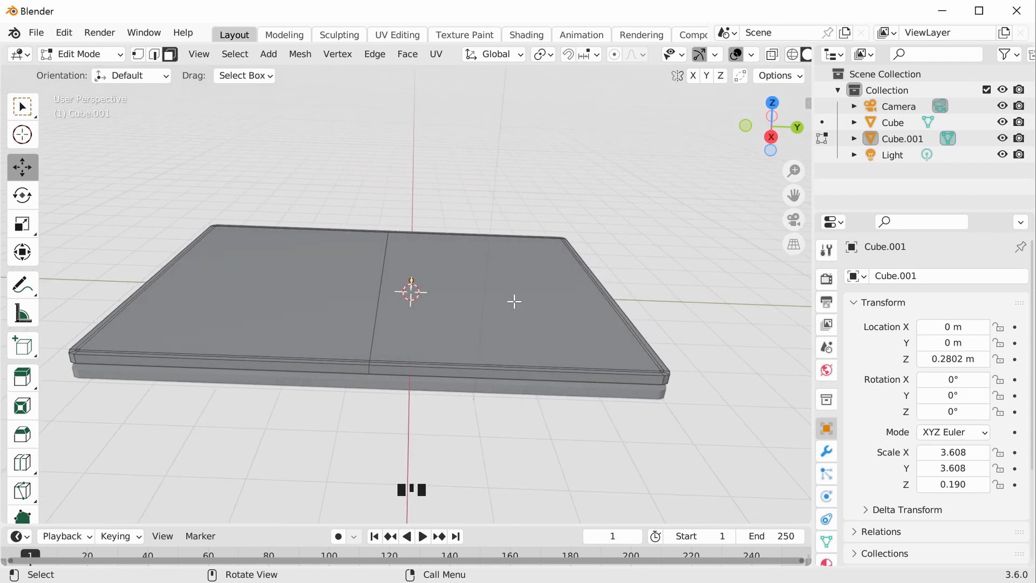
pyautogui.hotkey('alt', 'z')
pyautogui.moveTo(714, 462); pyautogui.dragTo(457, 188)
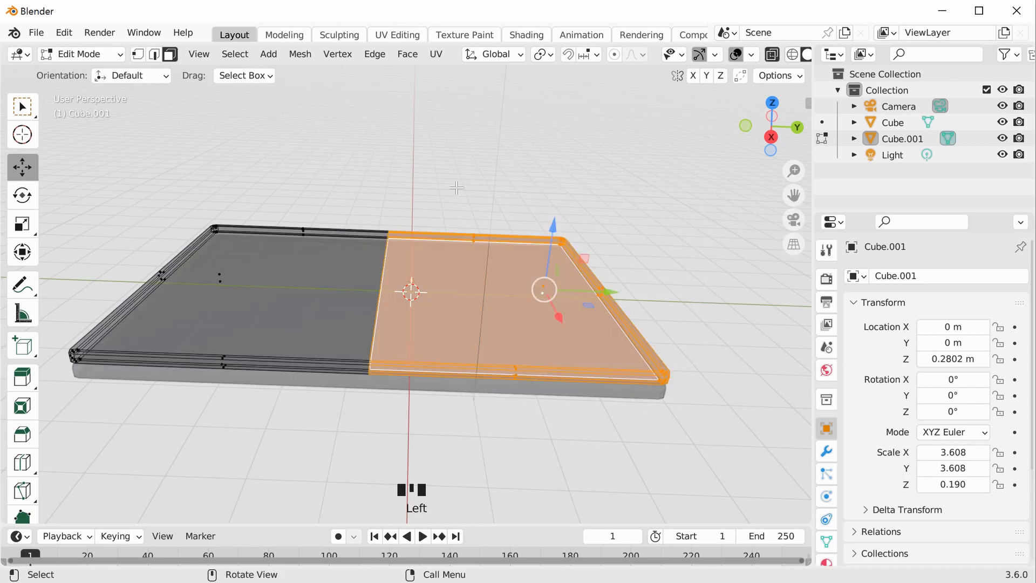
pyautogui.press('x')
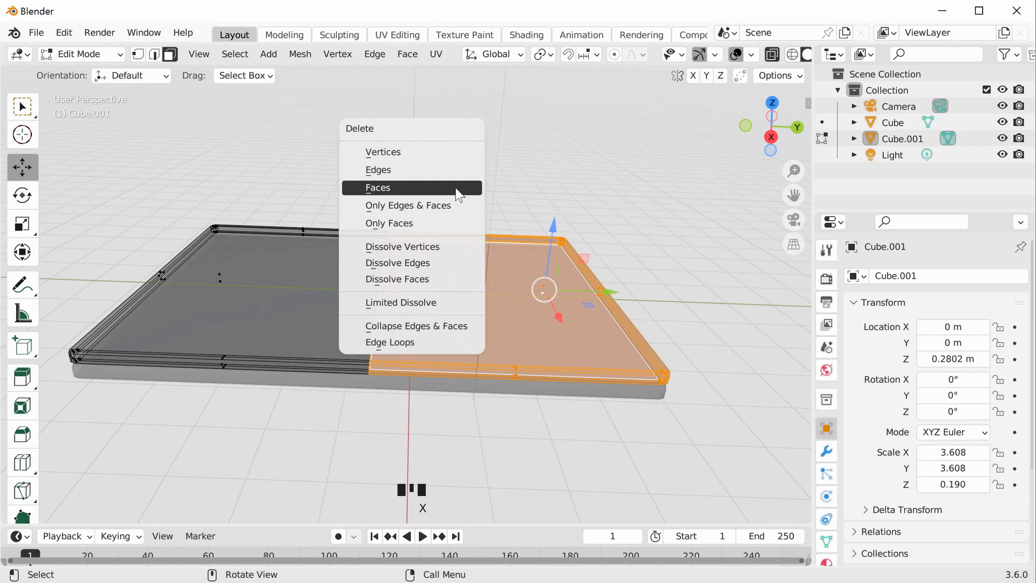
pyautogui.click(459, 189)
# - Select the open edge loop along the remaining half's cut side, fill it with a face and clear the selection
pyautogui.moveTo(593, 259); pyautogui.dragTo(682, 296, button='middle')
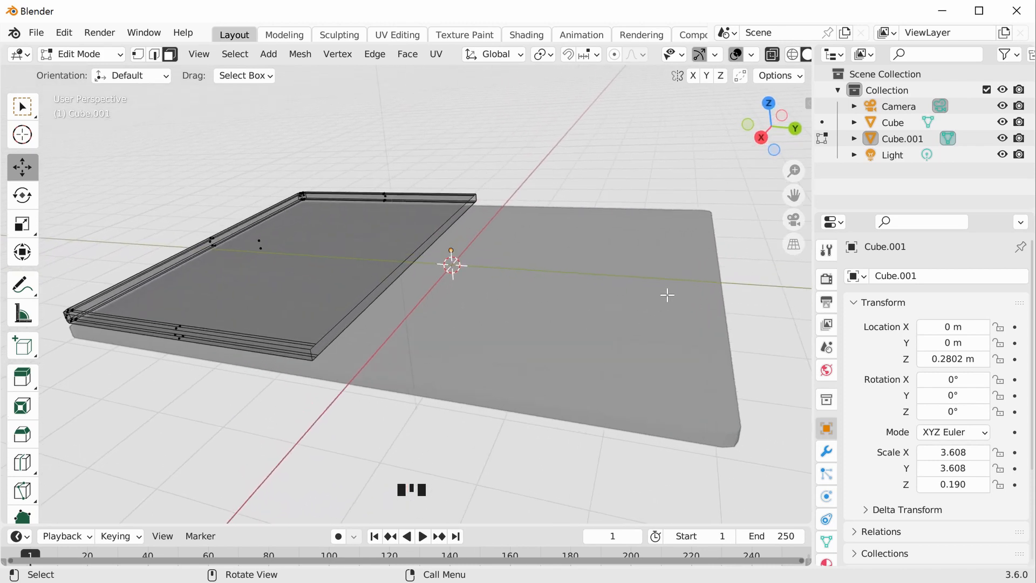
pyautogui.moveTo(426, 273)
pyautogui.mouseDown(button='middle')
pyautogui.moveTo(442, 292)
pyautogui.moveTo(419, 289)
pyautogui.mouseUp(button='middle')
pyautogui.scroll(4, 419, 289)
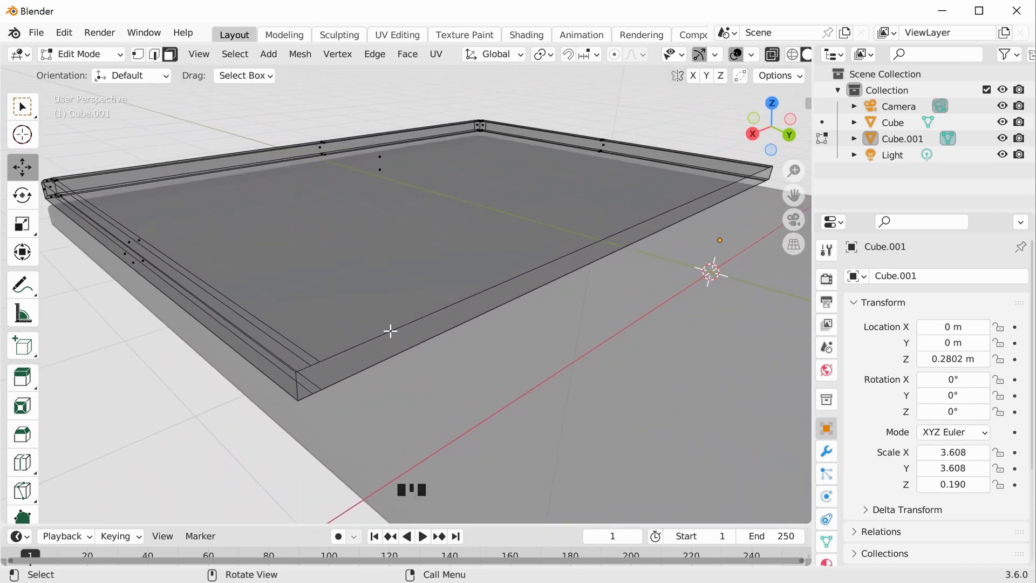
pyautogui.press('2')
pyautogui.press('alt')
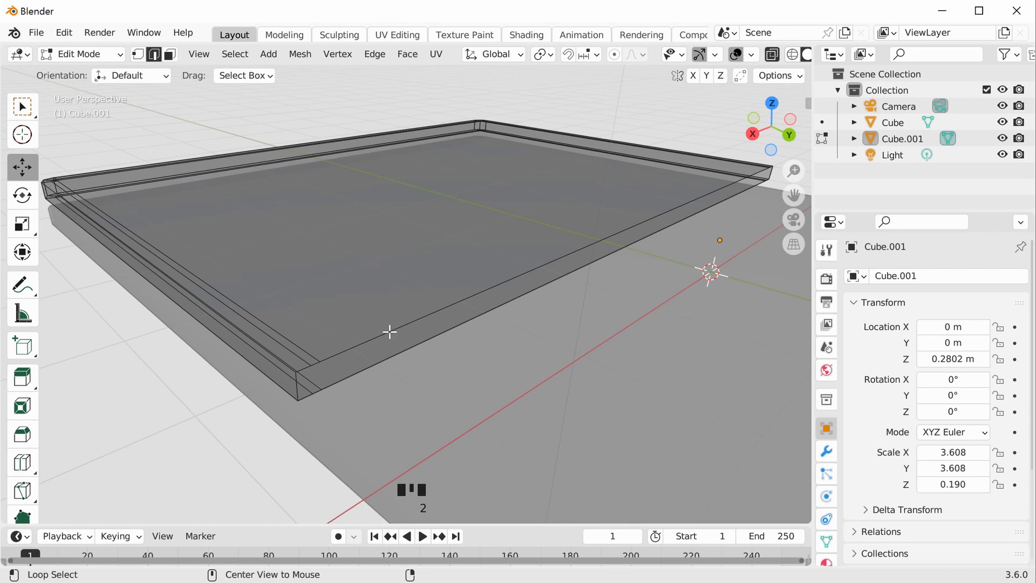
pyautogui.keyDown('alt'); pyautogui.click(390, 332); pyautogui.keyUp('alt')
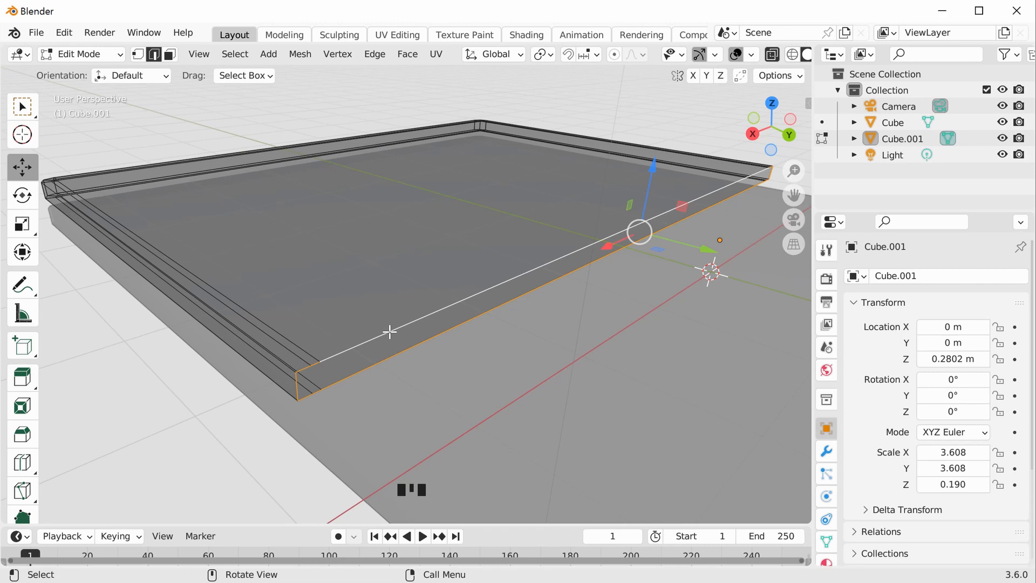
pyautogui.press('f')
pyautogui.click(611, 112)
# - Knife two vertical cuts at one end of the filled side face, joining the top and bottom endpoints of both inset edges
pyautogui.moveTo(361, 368); pyautogui.dragTo(303, 349, button='middle')
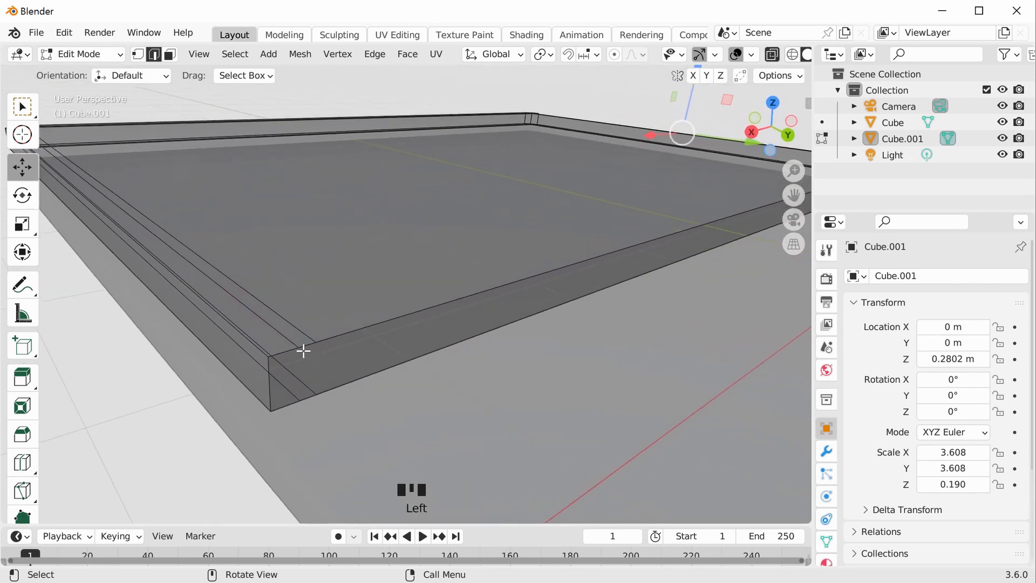
pyautogui.press('k')
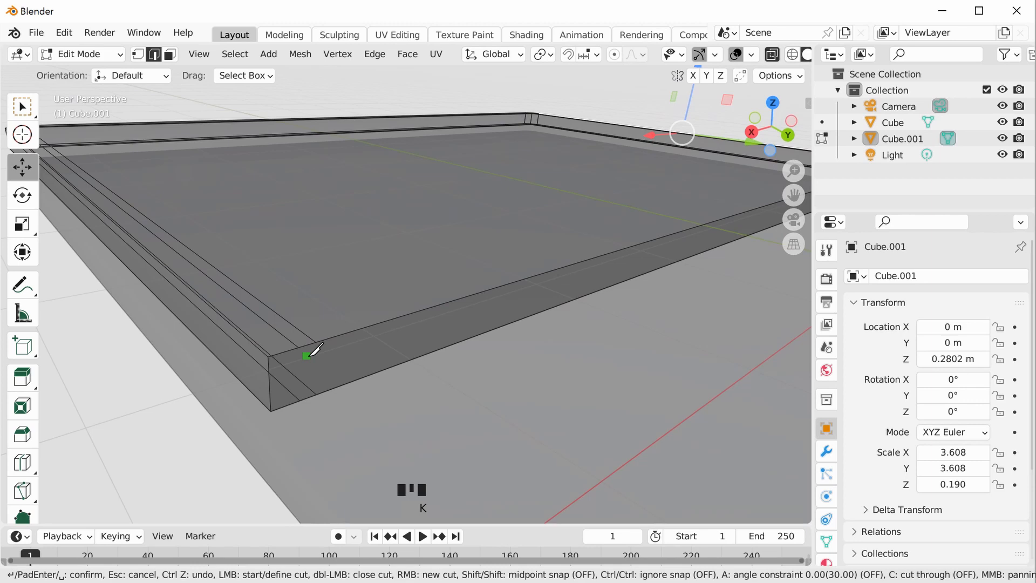
pyautogui.click(299, 347)
pyautogui.click(300, 400)
pyautogui.press('Return')
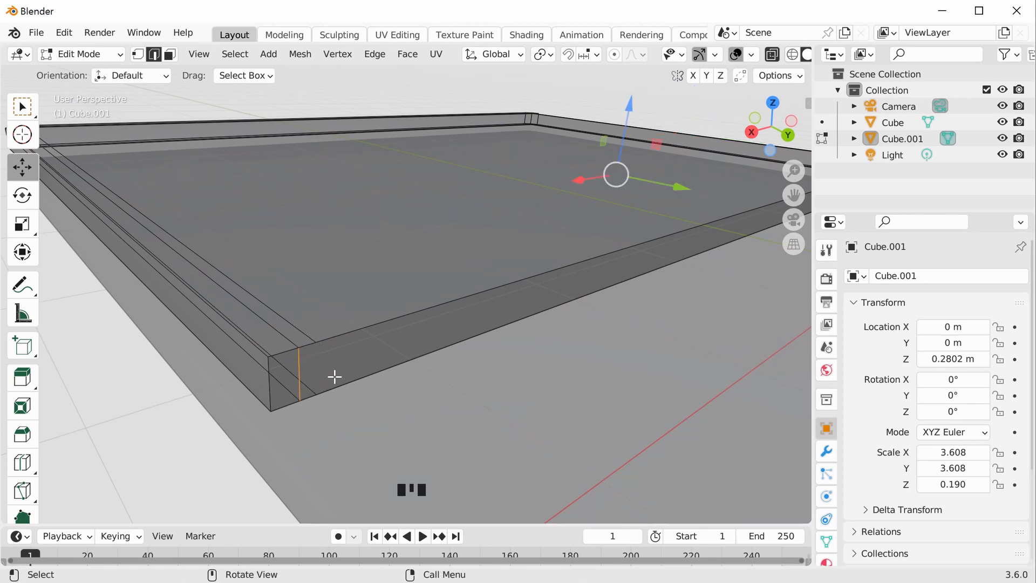
pyautogui.press('k')
pyautogui.click(316, 342)
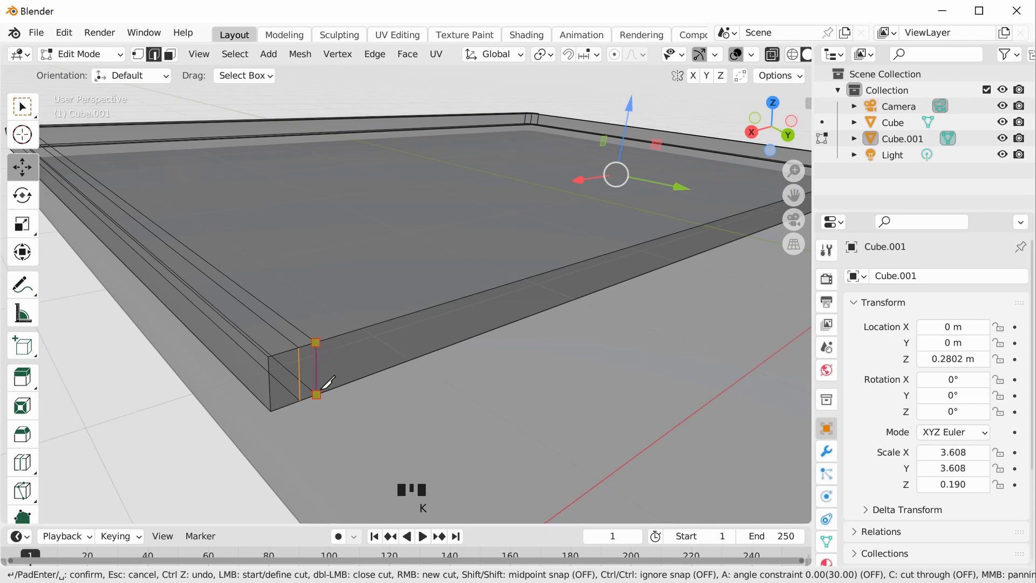
pyautogui.click(316, 394)
pyautogui.press('Return')
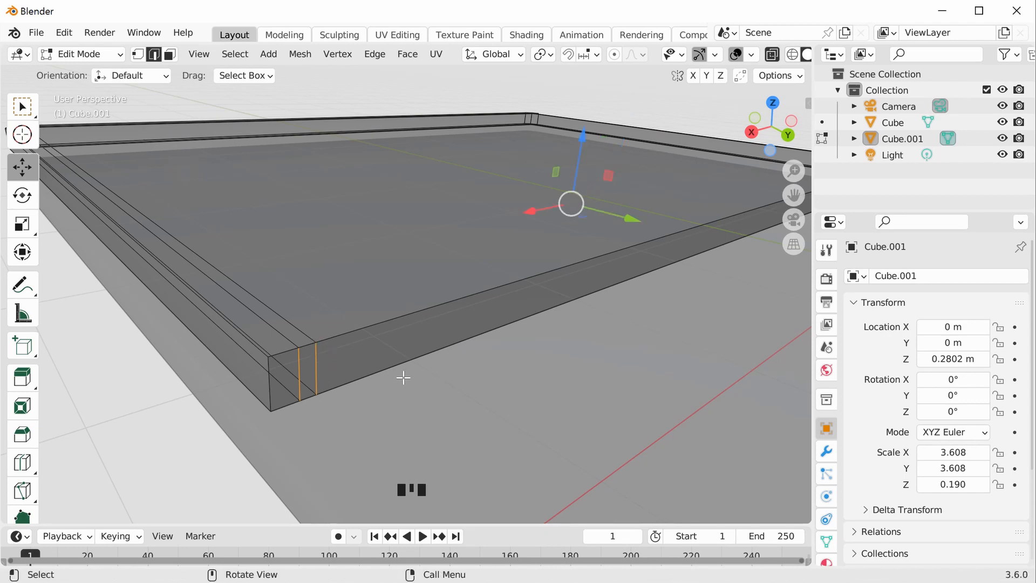
# - Knife a vertical cut at the other end of the filled side face, joining the innermost top and bottom inset edges
pyautogui.scroll(-1, 418, 375)
pyautogui.scroll(-6, 418, 375)
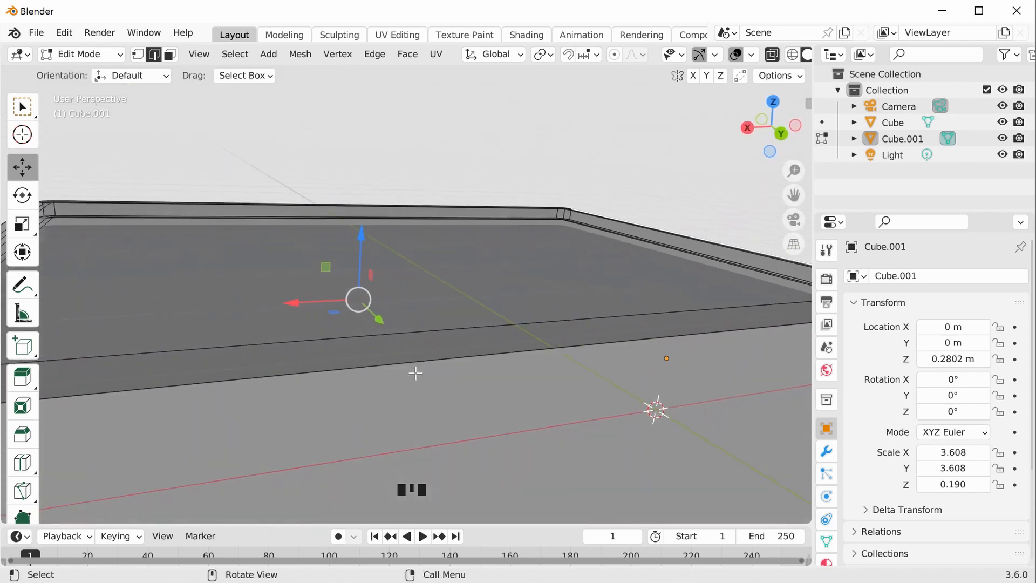
pyautogui.moveTo(501, 359); pyautogui.dragTo(591, 370, button='middle')
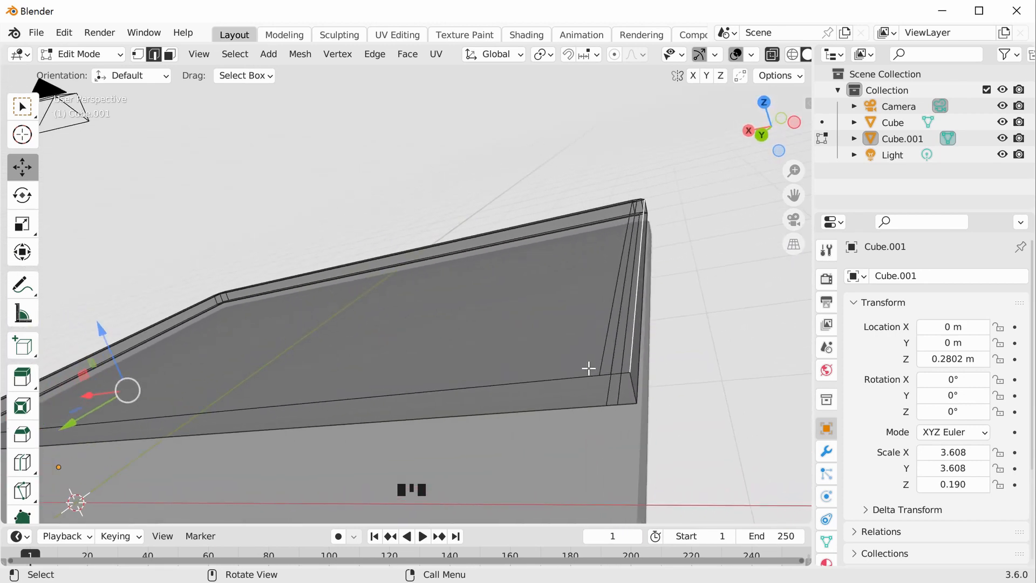
pyautogui.press('k')
pyautogui.click(600, 375)
pyautogui.click(605, 404)
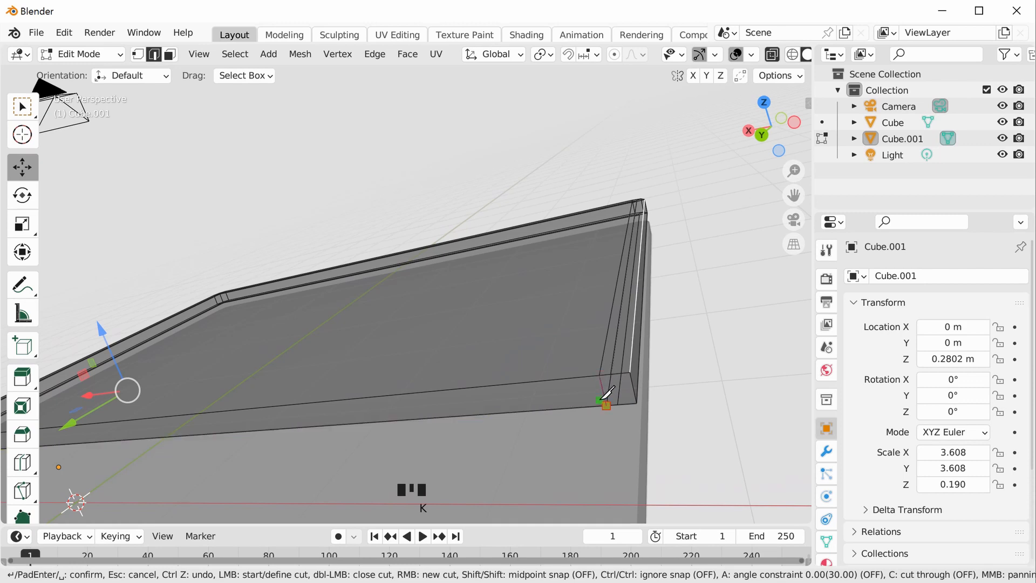
pyautogui.press('Return')
# - Knife a second vertical cut at that end between the outer top and bottom inset edges, then turn off X-ray and clear the selection
pyautogui.moveTo(631, 380); pyautogui.dragTo(631, 380, button='middle')
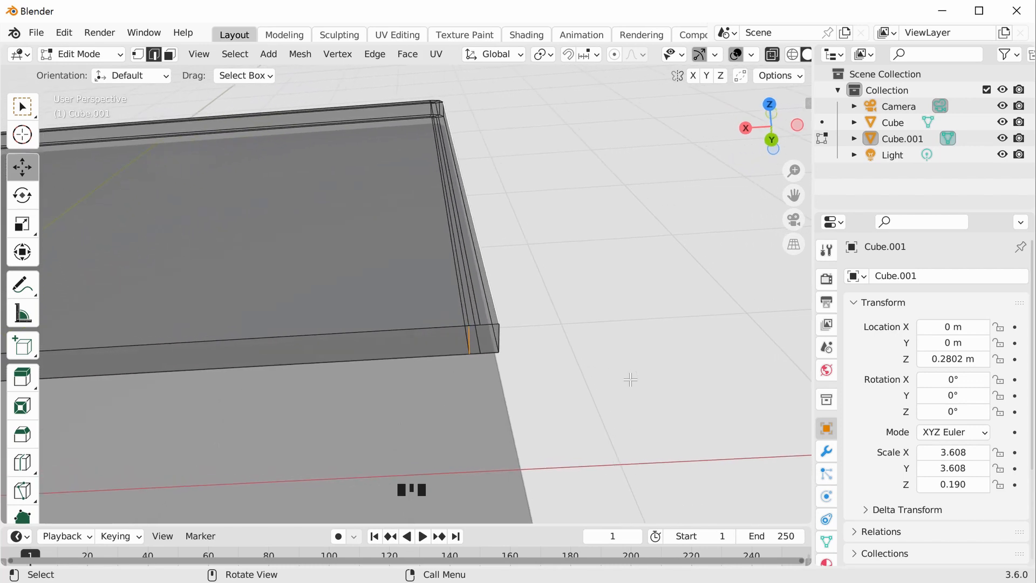
pyautogui.moveTo(524, 339); pyautogui.dragTo(518, 338, button='middle')
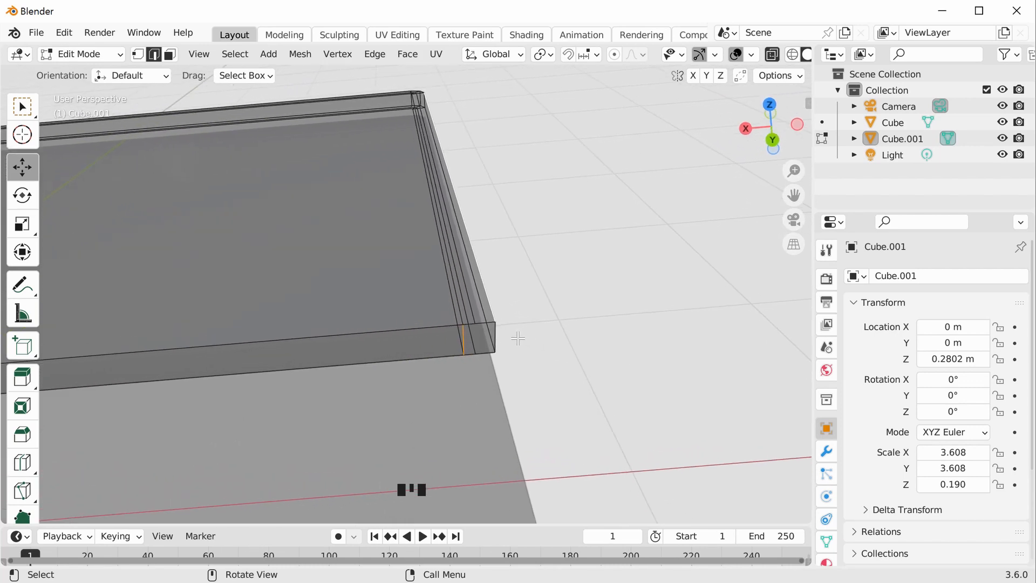
pyautogui.press('k')
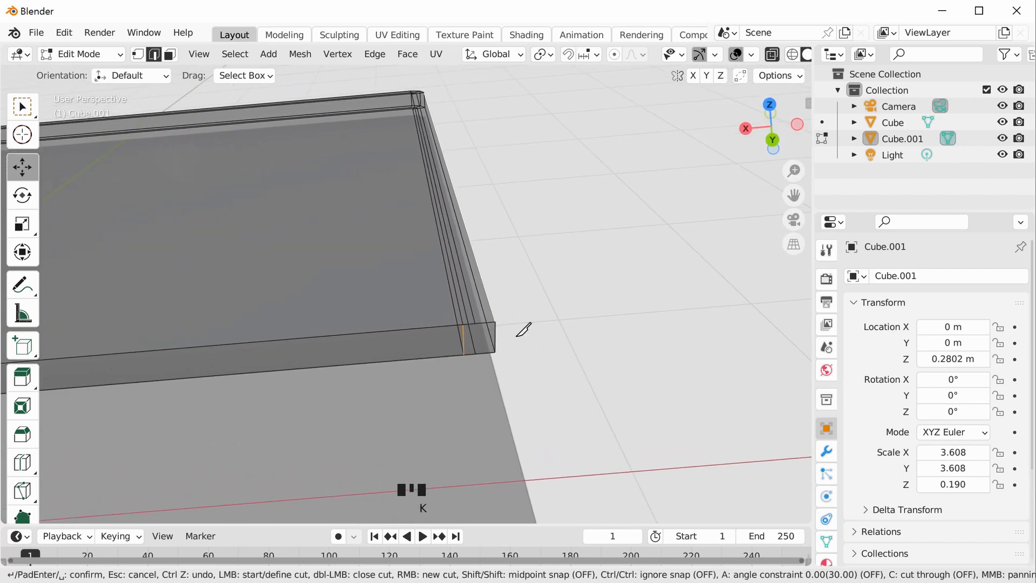
pyautogui.click(475, 324)
pyautogui.click(476, 353)
pyautogui.press('Return')
pyautogui.moveTo(564, 339); pyautogui.dragTo(703, 245, button='middle')
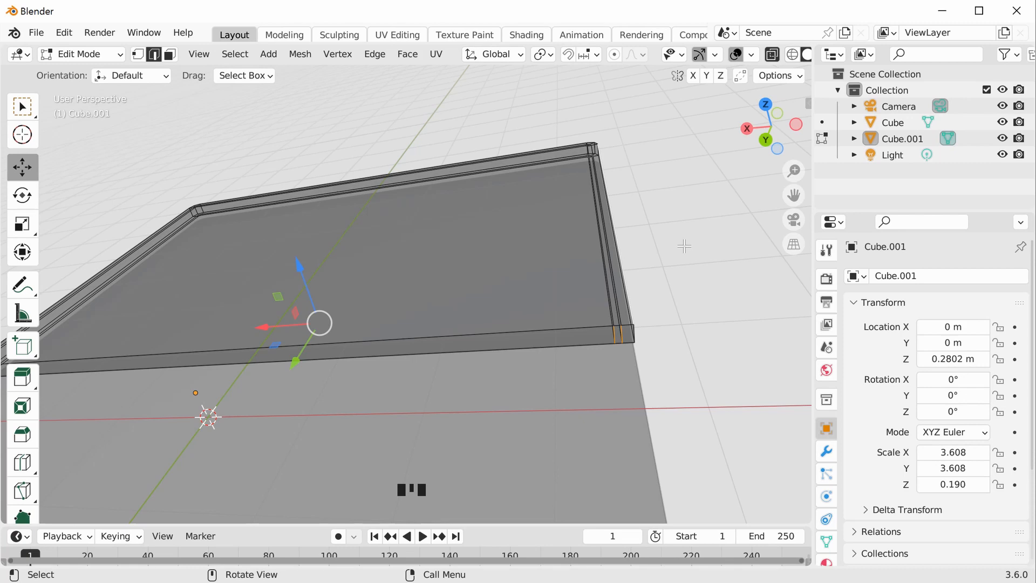
pyautogui.hotkey('alt', 'z')
pyautogui.click(684, 287)
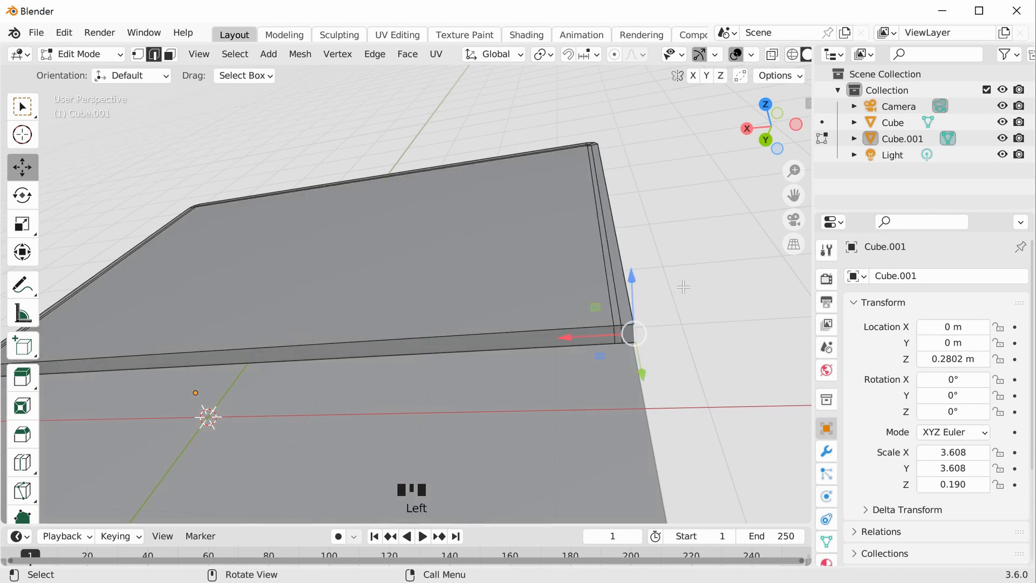
# - With X-ray on, box-select the upper slab's large flat faces and middle cut-side face, raise them about 0.056 m along Z, and clear the selection
pyautogui.moveTo(704, 281); pyautogui.dragTo(694, 279, button='middle')
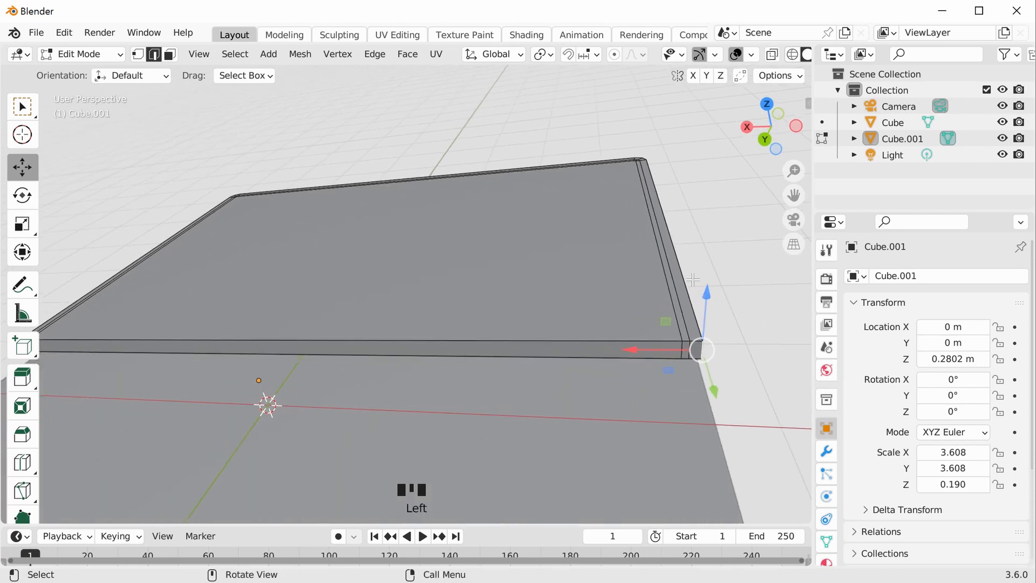
pyautogui.scroll(2, 700, 329)
pyautogui.moveTo(700, 329); pyautogui.dragTo(428, 276, button='middle')
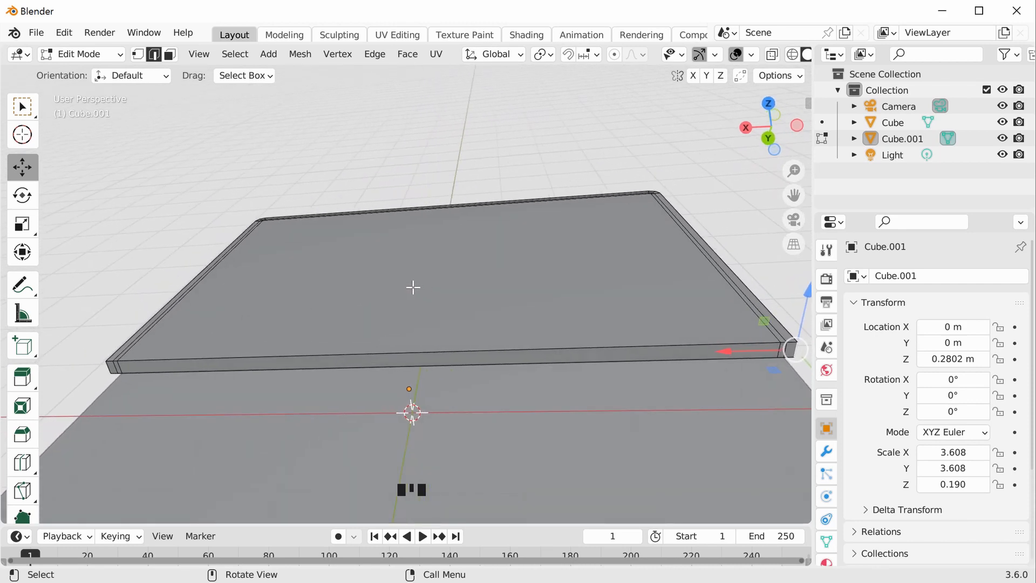
pyautogui.hotkey('alt', 'z')
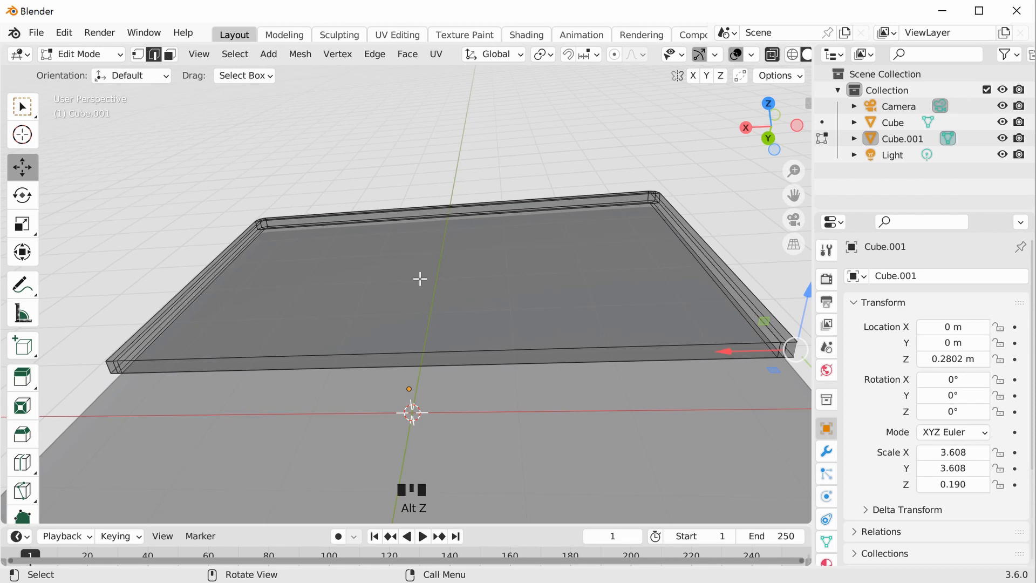
pyautogui.press('3')
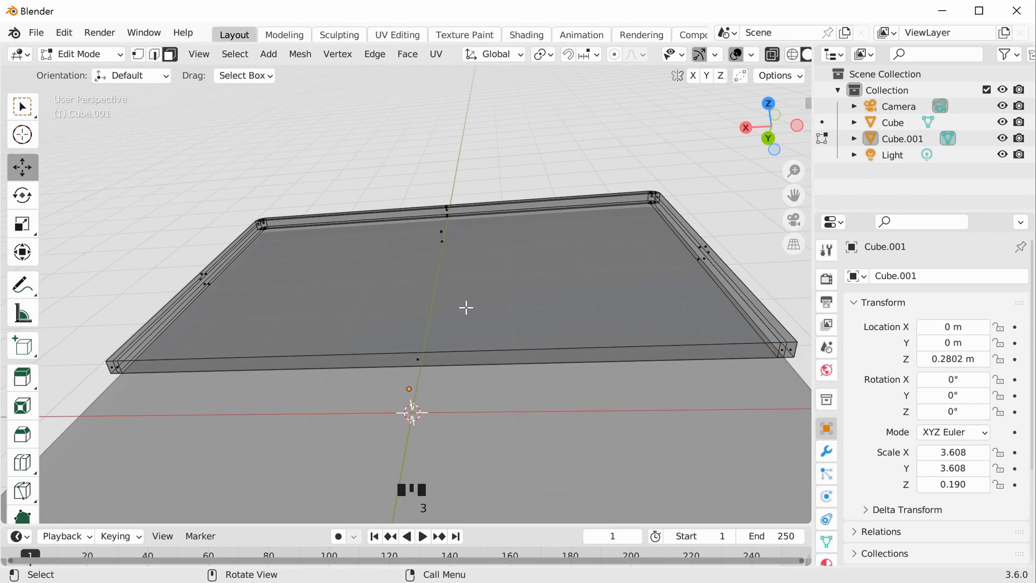
pyautogui.moveTo(509, 315); pyautogui.dragTo(463, 412, button='middle')
pyautogui.moveTo(463, 412); pyautogui.dragTo(349, 210)
pyautogui.moveTo(354, 218); pyautogui.dragTo(379, 249, button='middle')
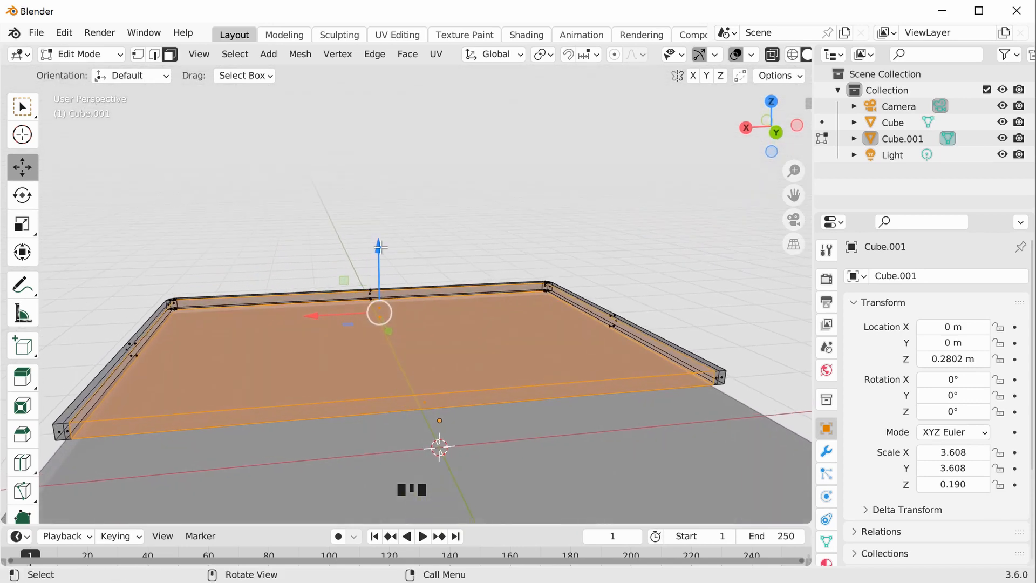
pyautogui.moveTo(378, 250); pyautogui.dragTo(379, 243)
pyautogui.moveTo(380, 243); pyautogui.dragTo(477, 154, button='middle')
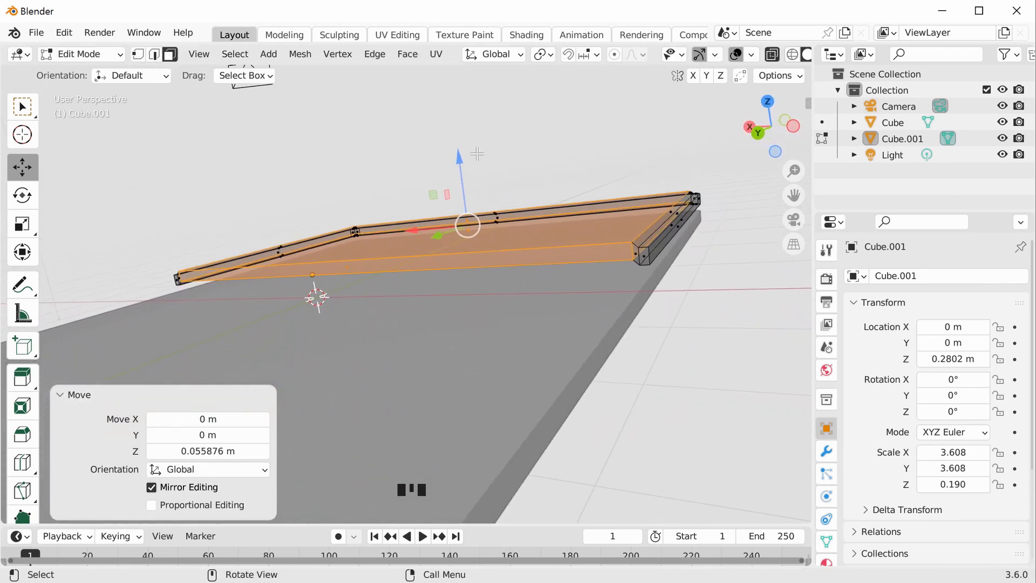
pyautogui.click(547, 132)
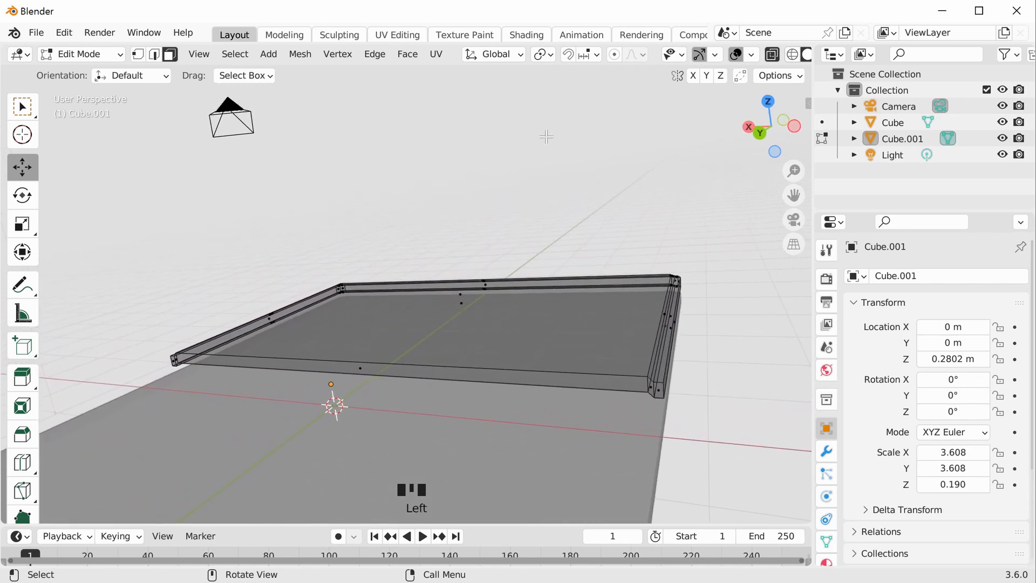
pyautogui.hotkey('alt', 'z')
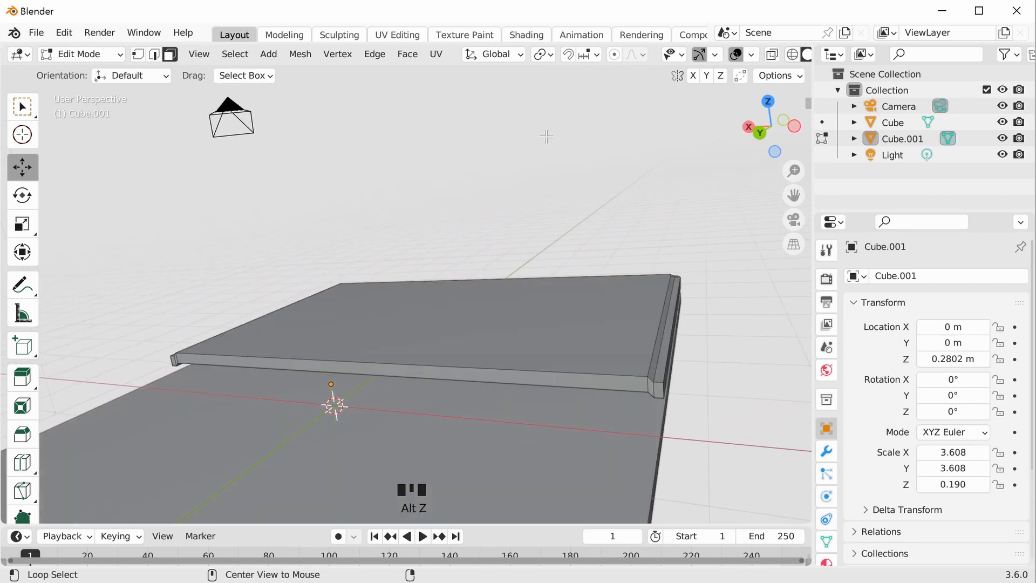
pyautogui.click(452, 184)
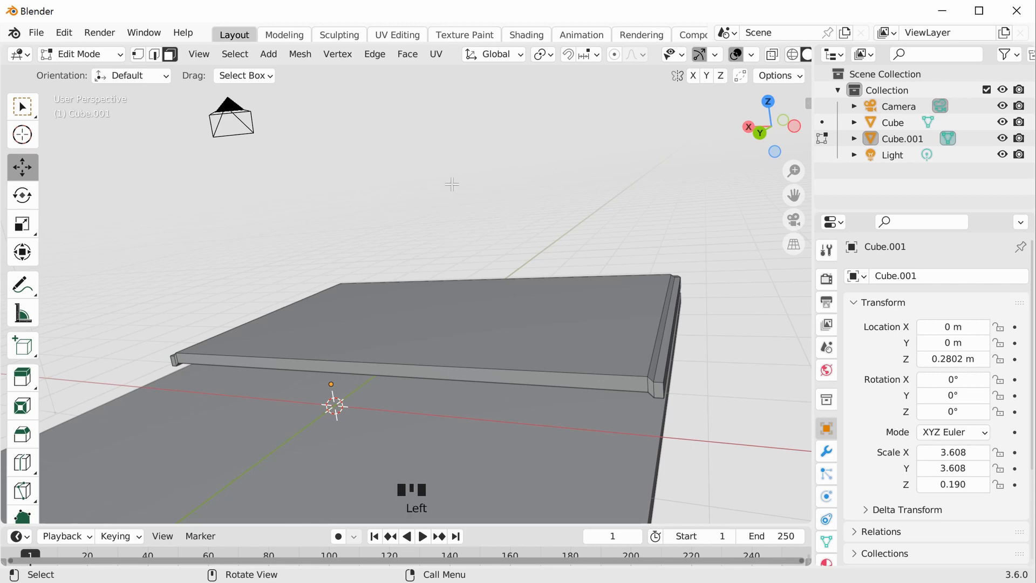
# - Check the raised upper half from its end and hide the lower slab in the viewport
pyautogui.moveTo(452, 184); pyautogui.dragTo(265, 289, button='middle')
pyautogui.moveTo(266, 361); pyautogui.dragTo(405, 405, button='middle')
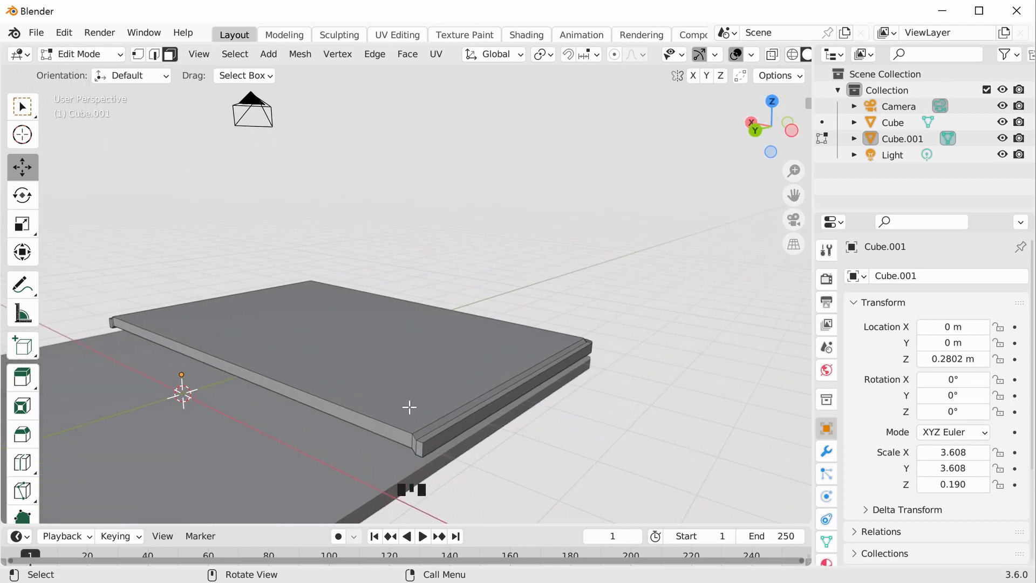
pyautogui.moveTo(417, 340); pyautogui.dragTo(361, 376, button='middle')
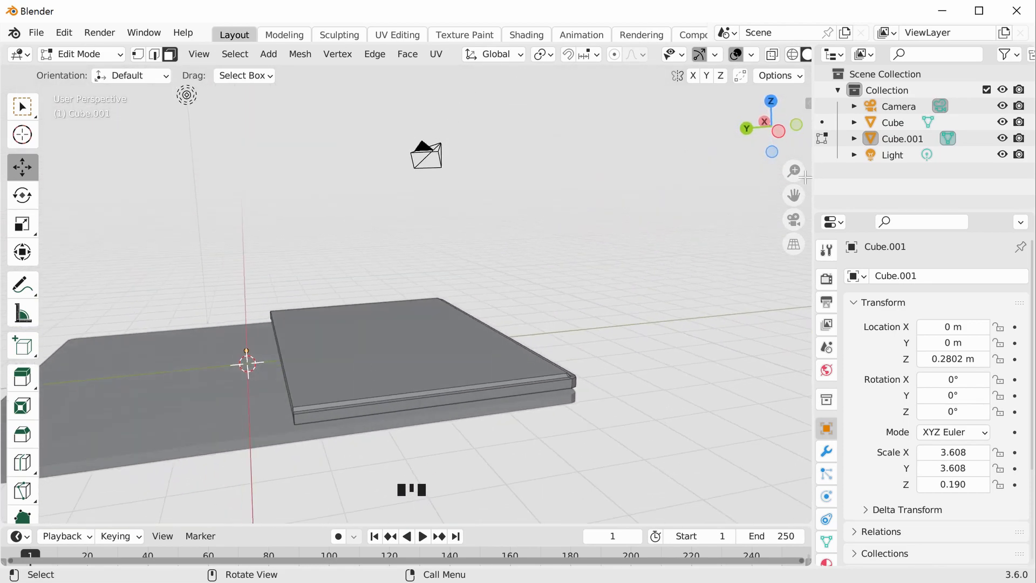
pyautogui.click(1002, 122)
# - In edge mode, select the middle border edge along one side, around the corner and along the adjoining side
pyautogui.moveTo(771, 277); pyautogui.dragTo(671, 266, button='middle')
pyautogui.scroll(2, 576, 354)
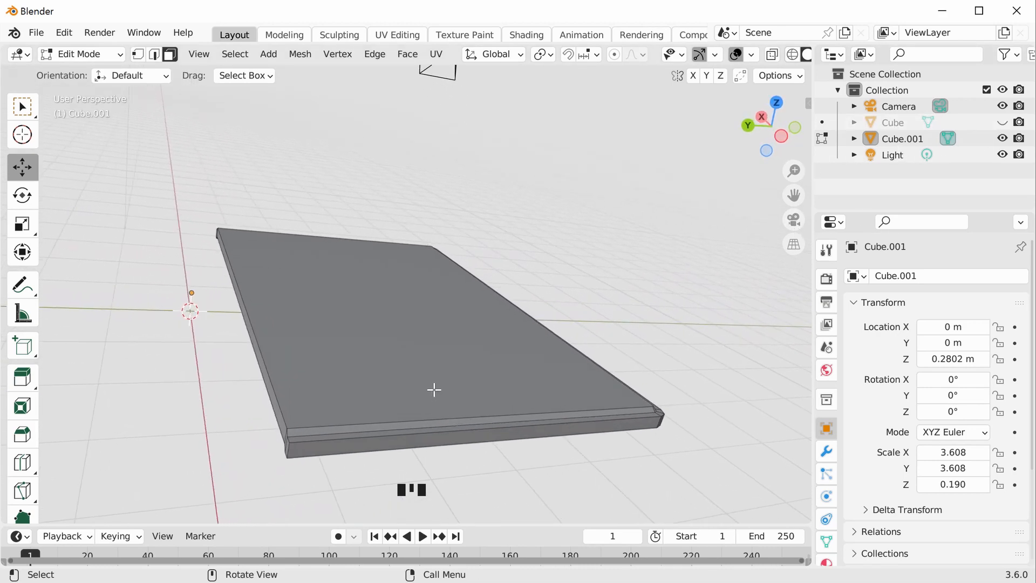
pyautogui.press('2')
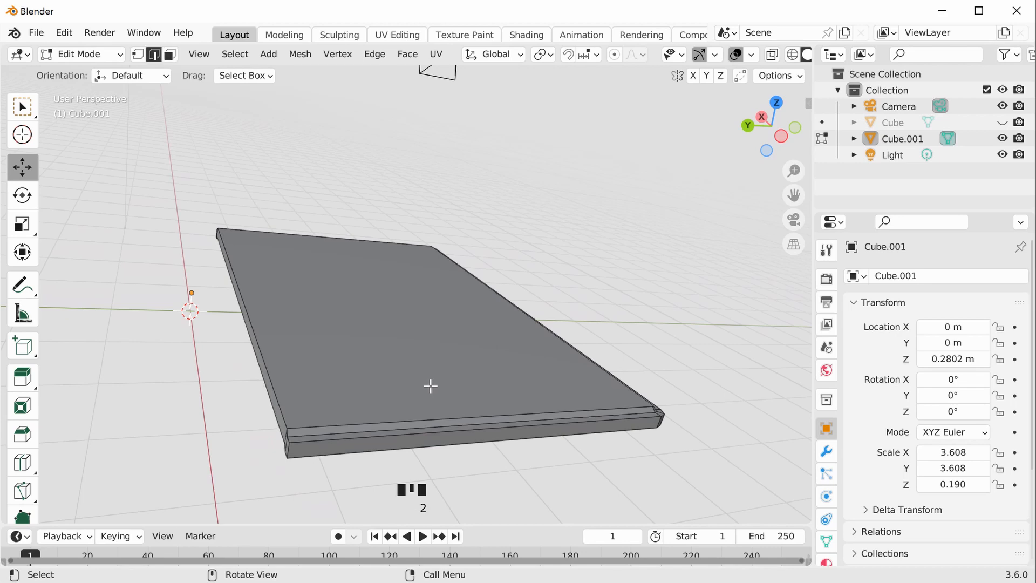
pyautogui.press('alt')
pyautogui.keyDown('alt'); pyautogui.click(384, 429); pyautogui.keyUp('alt')
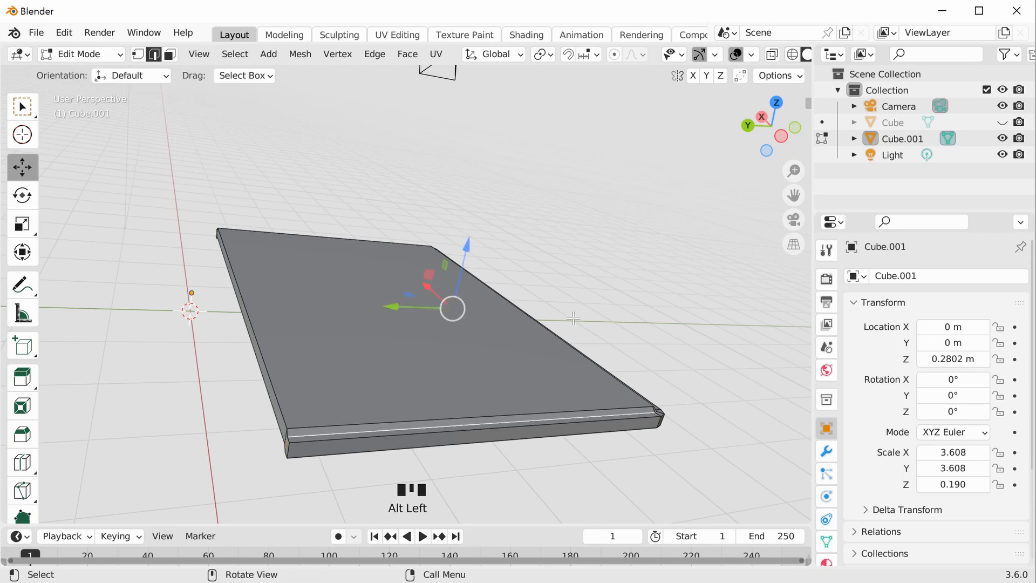
pyautogui.moveTo(557, 306); pyautogui.dragTo(492, 358, button='middle')
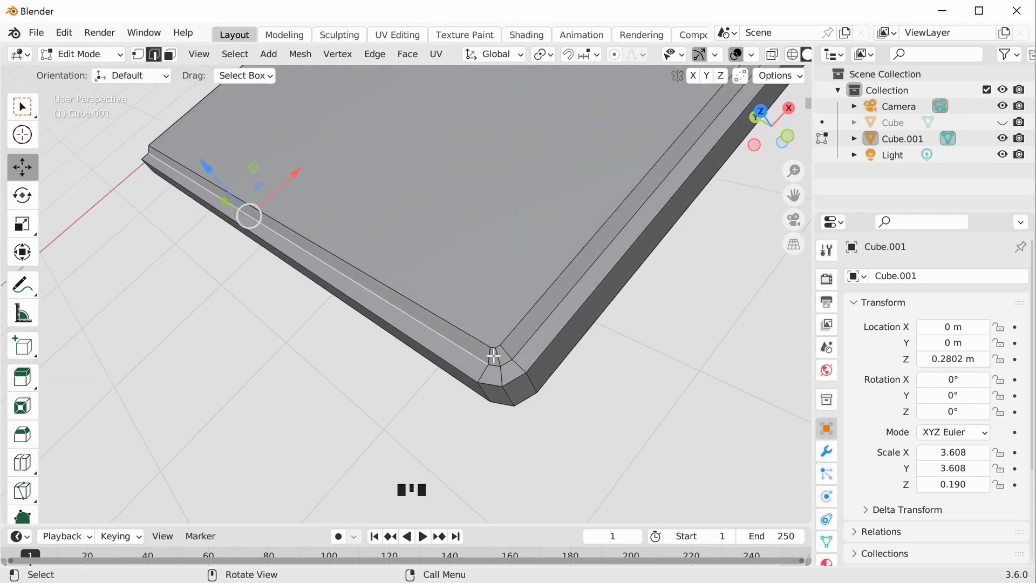
pyautogui.keyDown('shift'); pyautogui.click(494, 363); pyautogui.keyUp('shift')
pyautogui.keyDown('shift'); pyautogui.click(508, 358); pyautogui.keyUp('shift')
pyautogui.keyDown('shift'); pyautogui.click(525, 352); pyautogui.keyUp('shift')
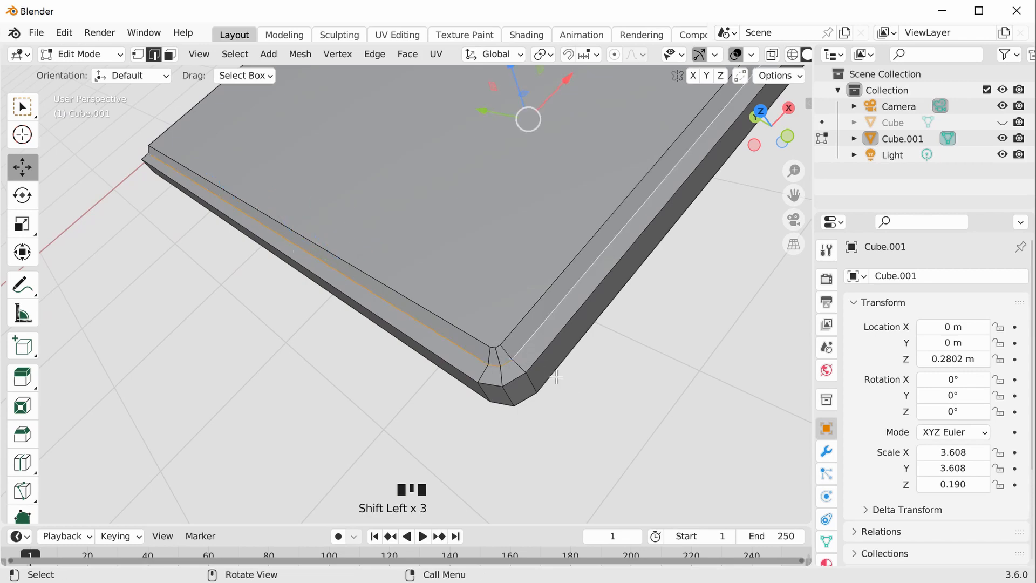
# - Extend the border edge selection around the second corner and along the remaining side of the upper slab
pyautogui.scroll(1, 557, 377)
pyautogui.scroll(-8, 561, 372)
pyautogui.scroll(-2, 567, 362)
pyautogui.moveTo(568, 361); pyautogui.dragTo(487, 379, button='middle')
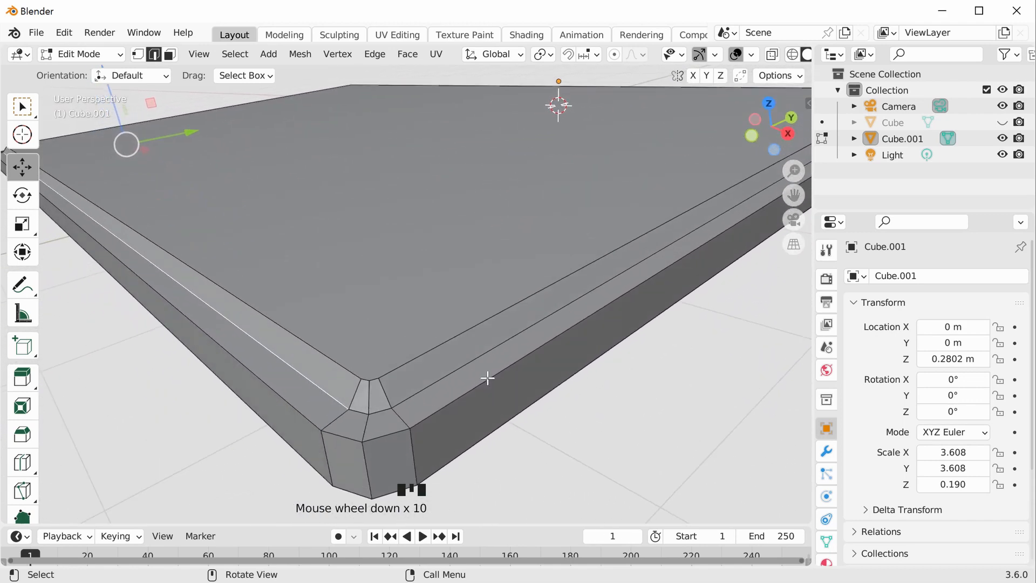
pyautogui.keyDown('shift'); pyautogui.click(358, 415); pyautogui.keyUp('shift')
pyautogui.keyDown('shift'); pyautogui.click(403, 405); pyautogui.keyUp('shift')
pyautogui.keyDown('shift'); pyautogui.click(416, 398); pyautogui.keyUp('shift')
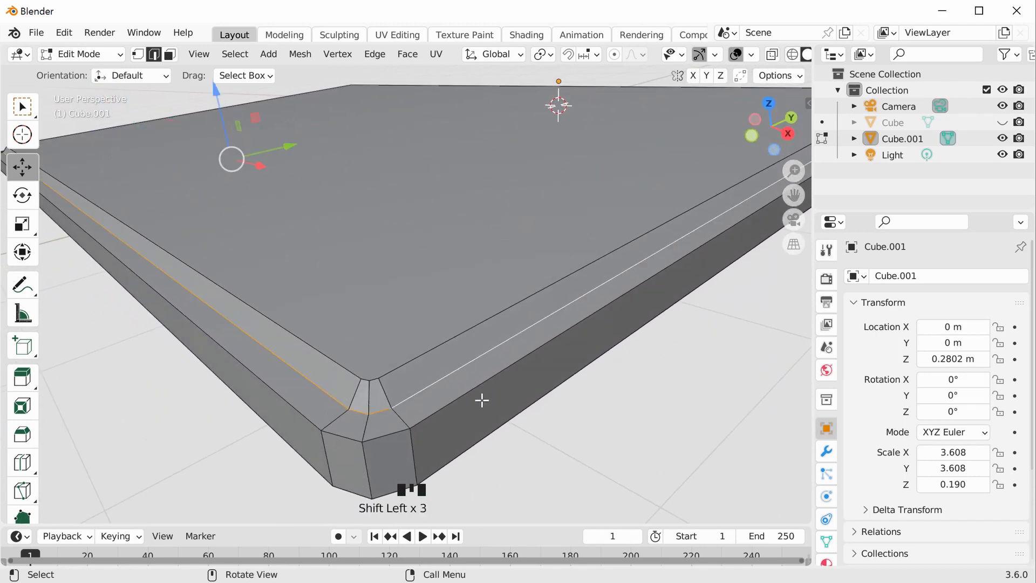
# - Duplicate the selected border edges in place, separate them into their own object and return to Object Mode
pyautogui.scroll(-2, 481, 398)
pyautogui.scroll(1, 482, 400)
pyautogui.scroll(-4, 482, 400)
pyautogui.moveTo(482, 400); pyautogui.dragTo(476, 333, button='middle')
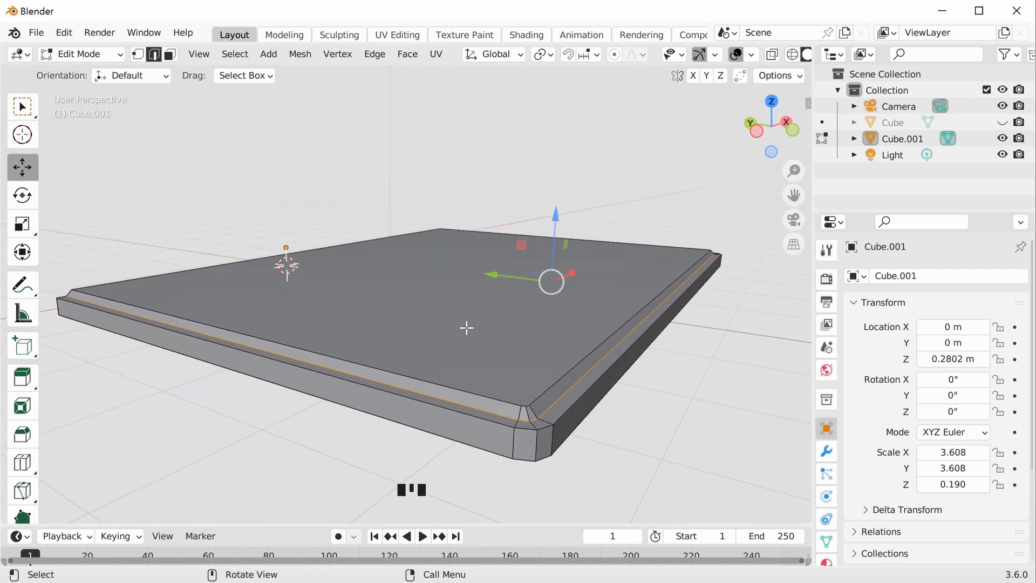
pyautogui.hotkey('shift', 'd')
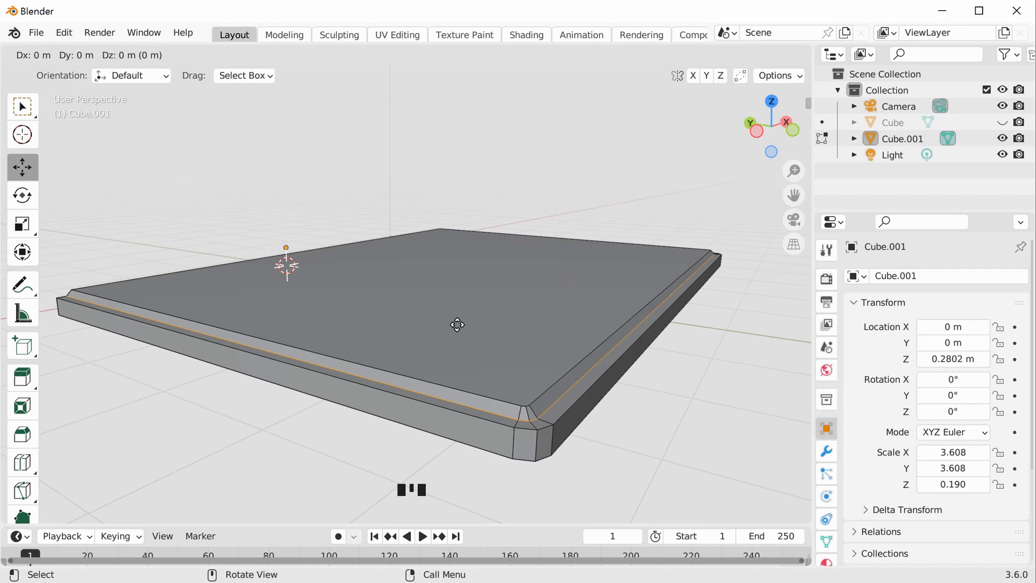
pyautogui.click(458, 325)
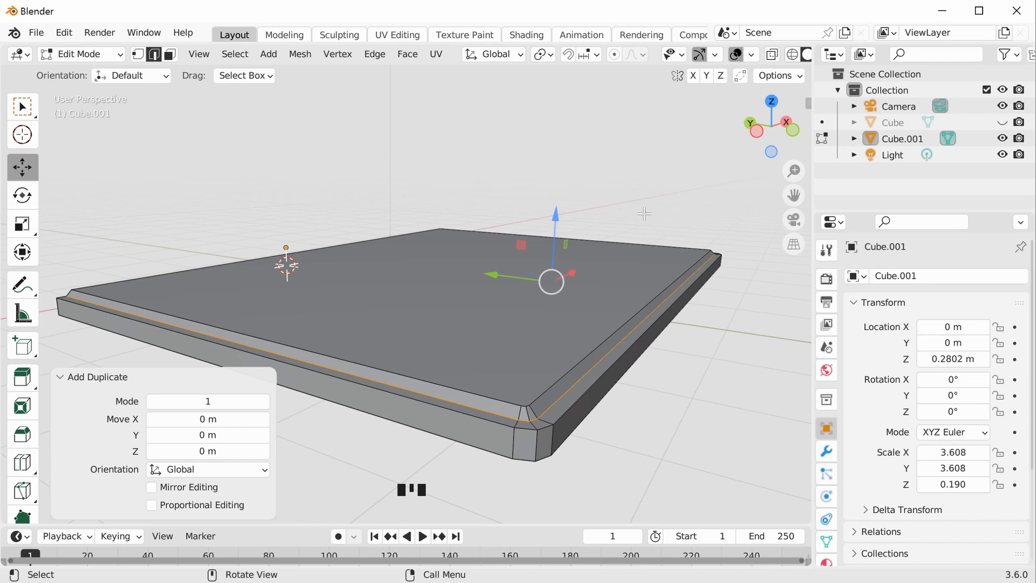
pyautogui.press('p')
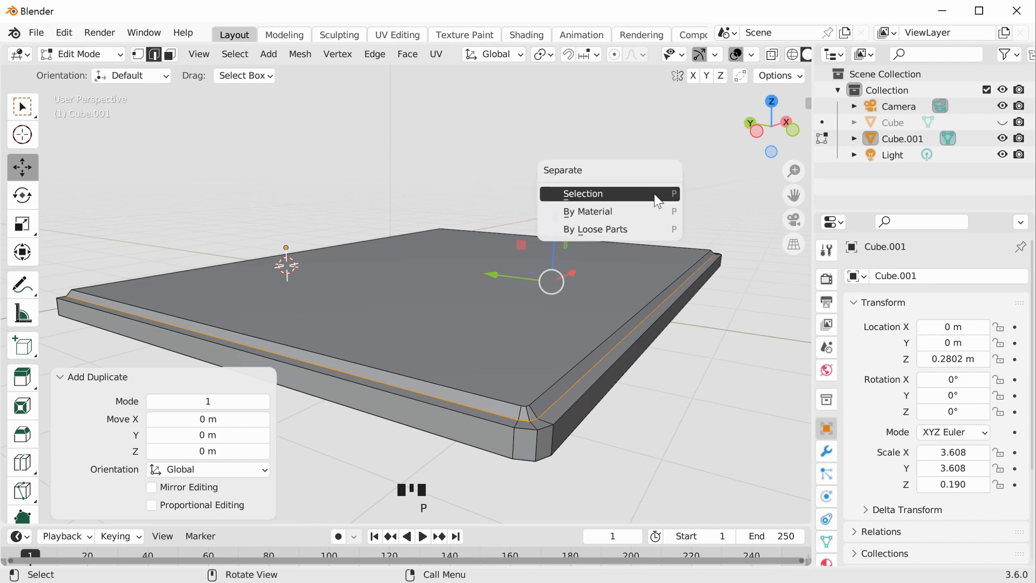
pyautogui.click(652, 198)
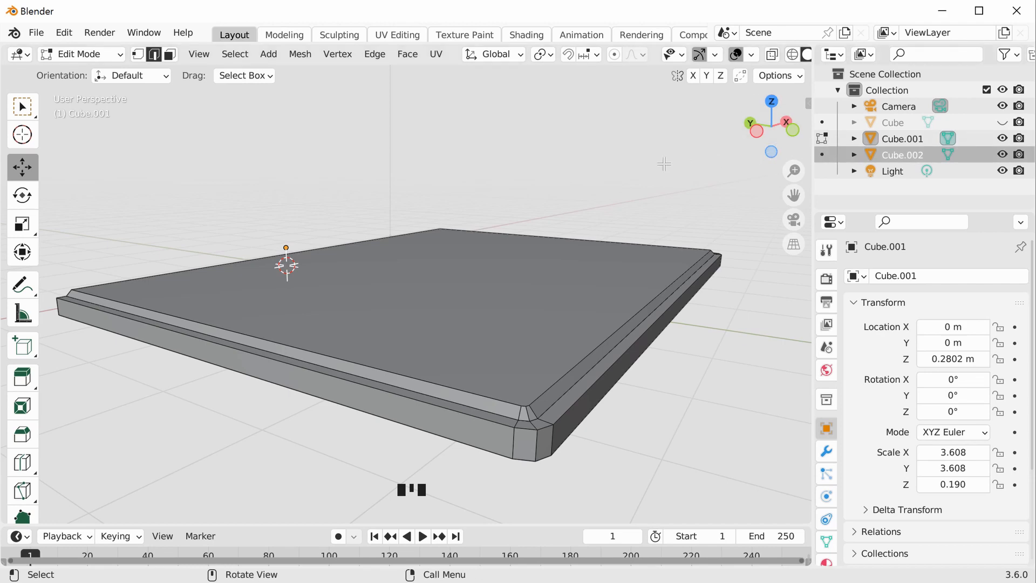
pyautogui.press('Tab')
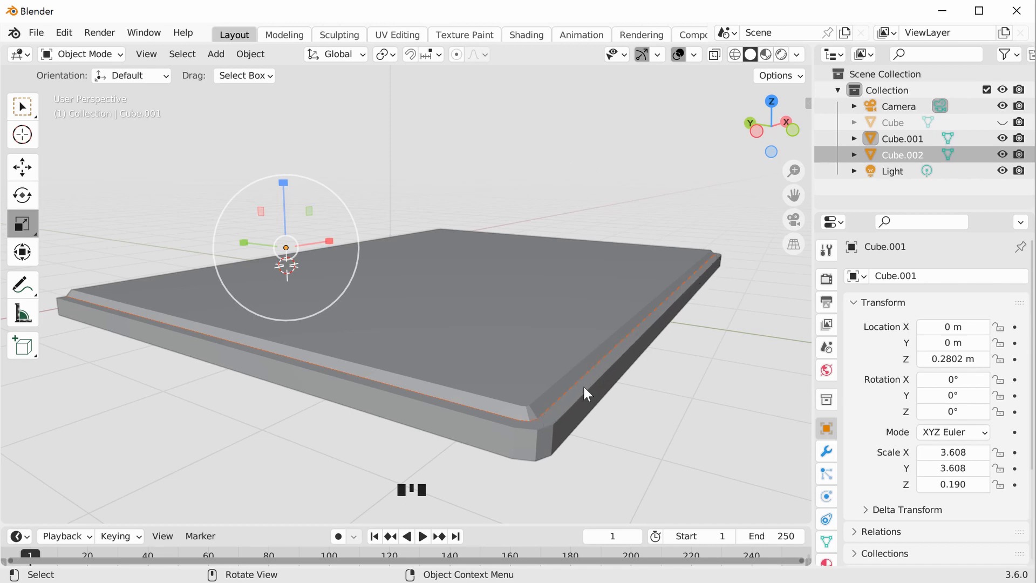
# - Try raising the separated edge line about 0.7 m along Z and undo the move
pyautogui.click(23, 168)
pyautogui.moveTo(281, 180); pyautogui.dragTo(306, 132)
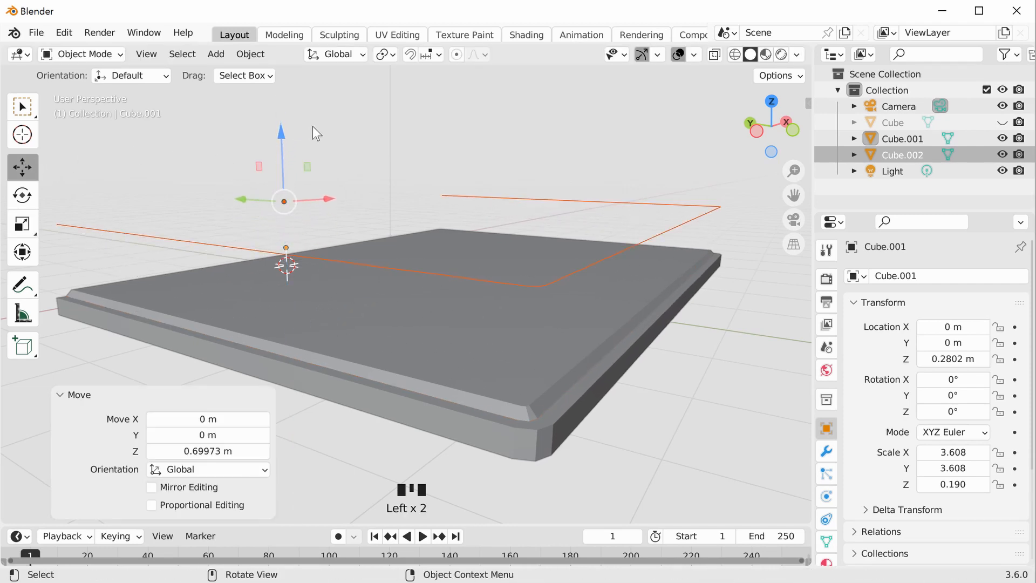
pyautogui.hotkey('ctrl', 'z')
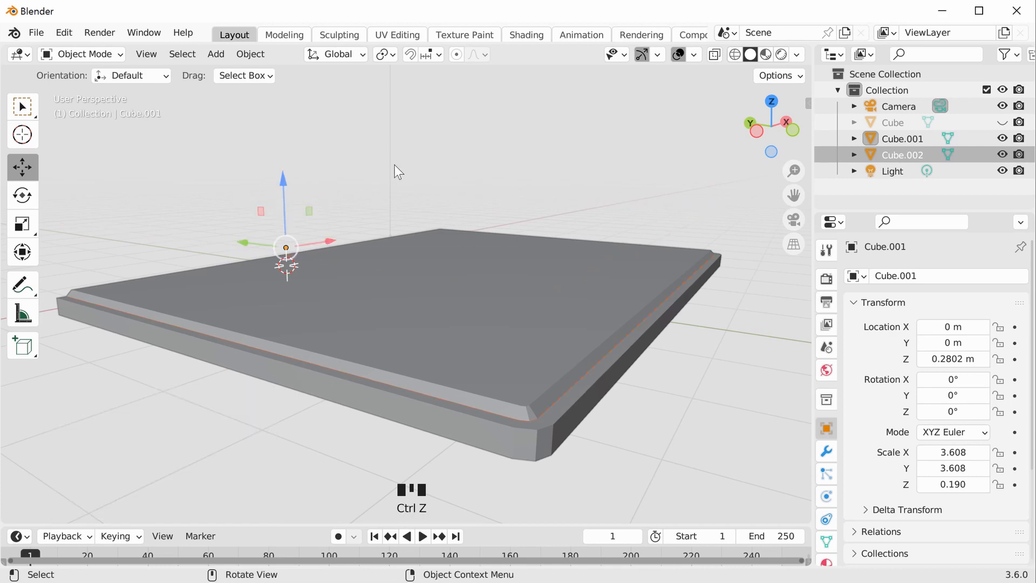
# - In the right orthographic view, add a cube at the world origin and scale it uniformly to 0.105
pyautogui.moveTo(438, 170); pyautogui.dragTo(417, 170, button='middle')
pyautogui.moveTo(780, 119); pyautogui.dragTo(796, 157)
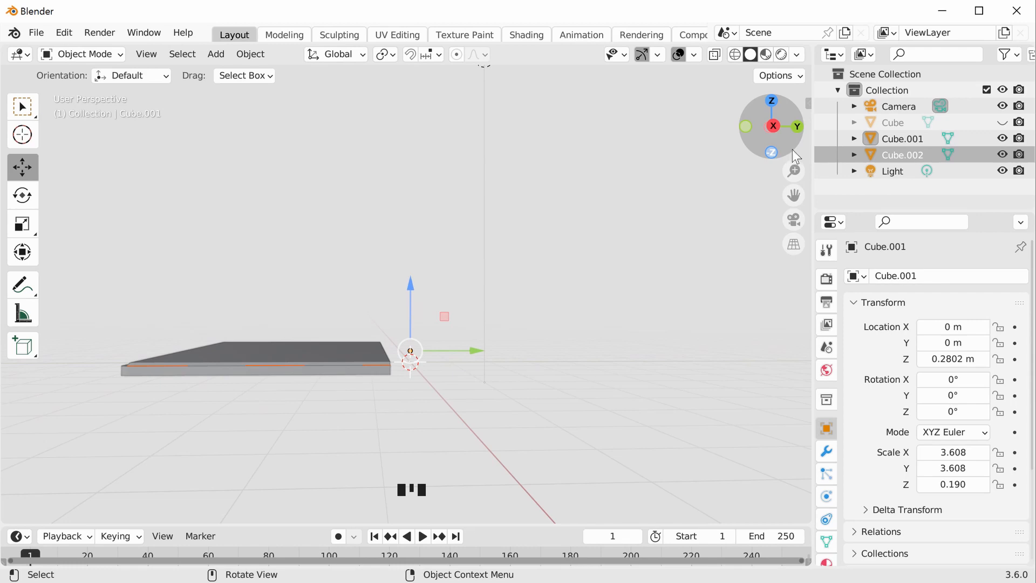
pyautogui.click(774, 125)
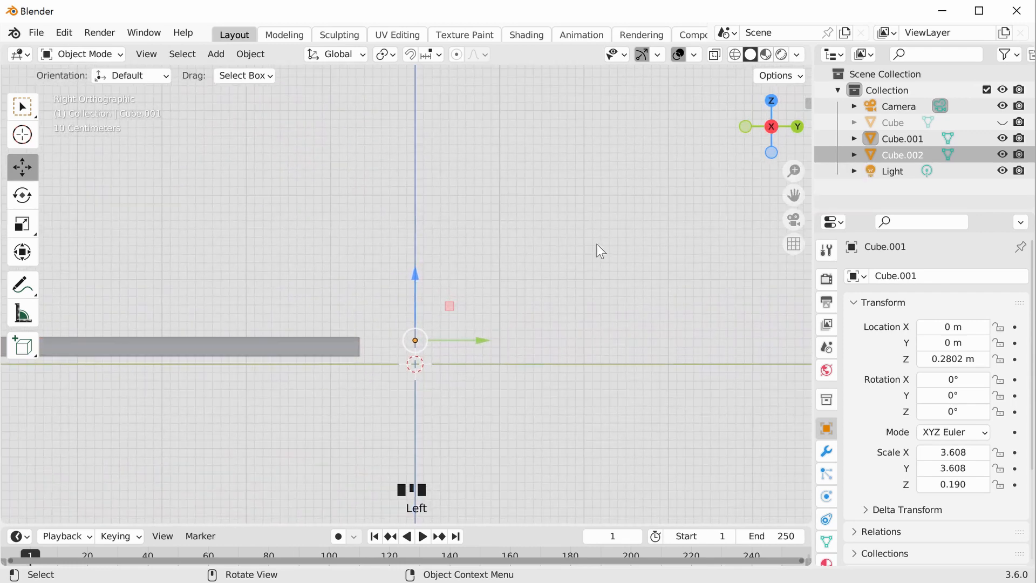
pyautogui.scroll(2, 597, 246)
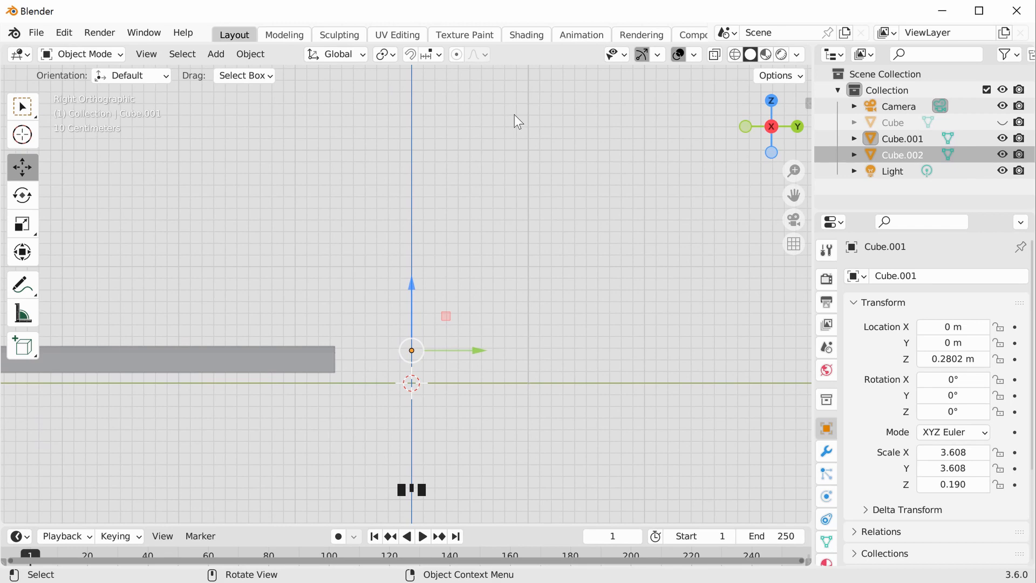
pyautogui.hotkey('shift', 'a')
pyautogui.moveTo(514, 114)
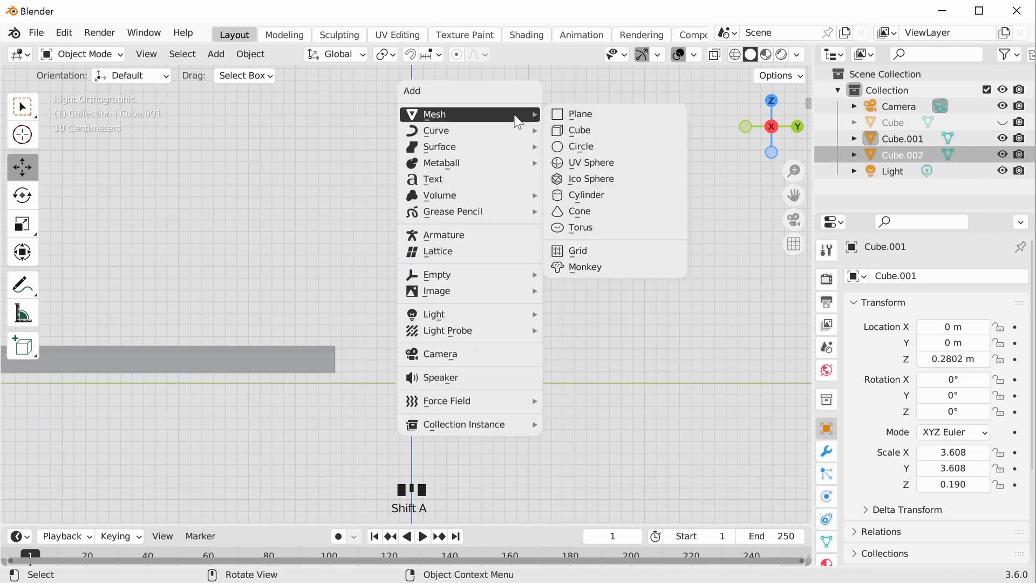
pyautogui.click(578, 129)
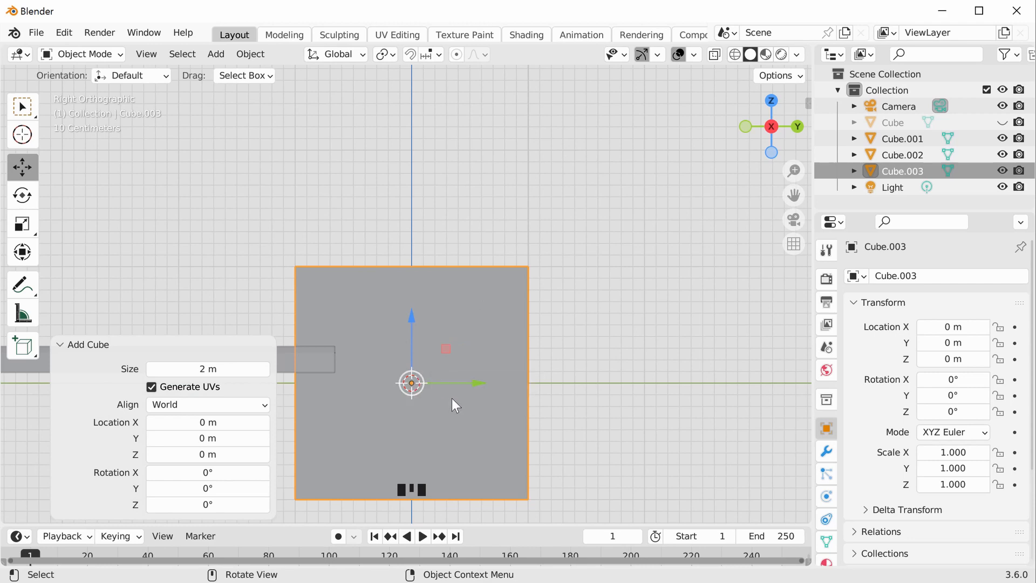
pyautogui.press('s')
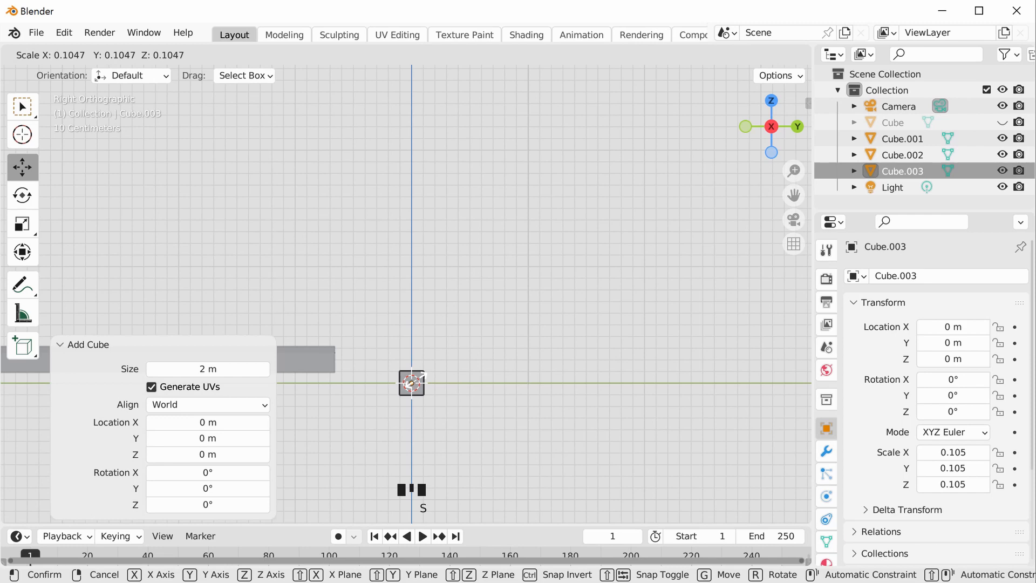
pyautogui.click(422, 375)
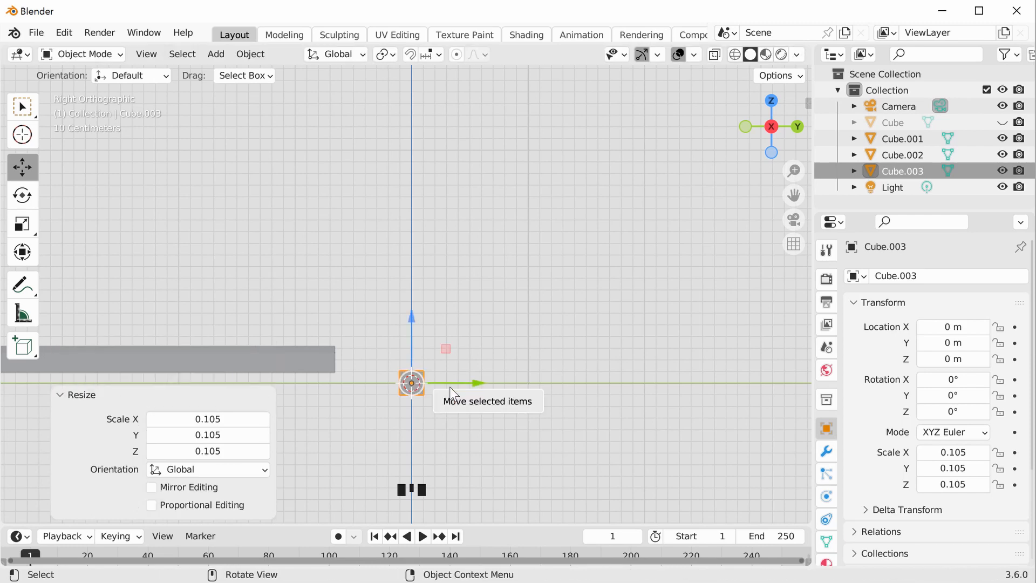
# - Stretch the small cube along Y by a factor of 2.038
pyautogui.press('KP_Decimal')
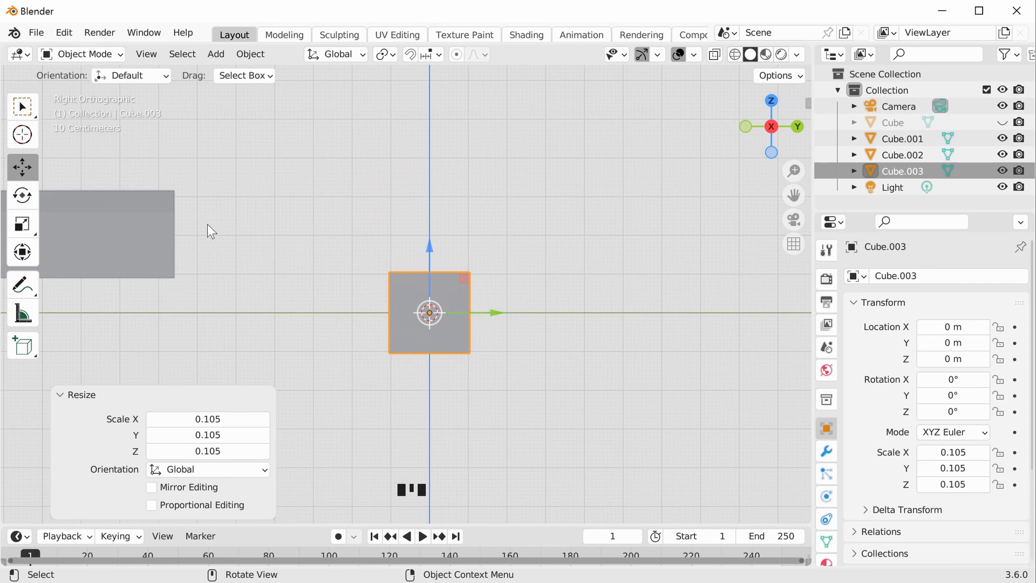
pyautogui.click(22, 224)
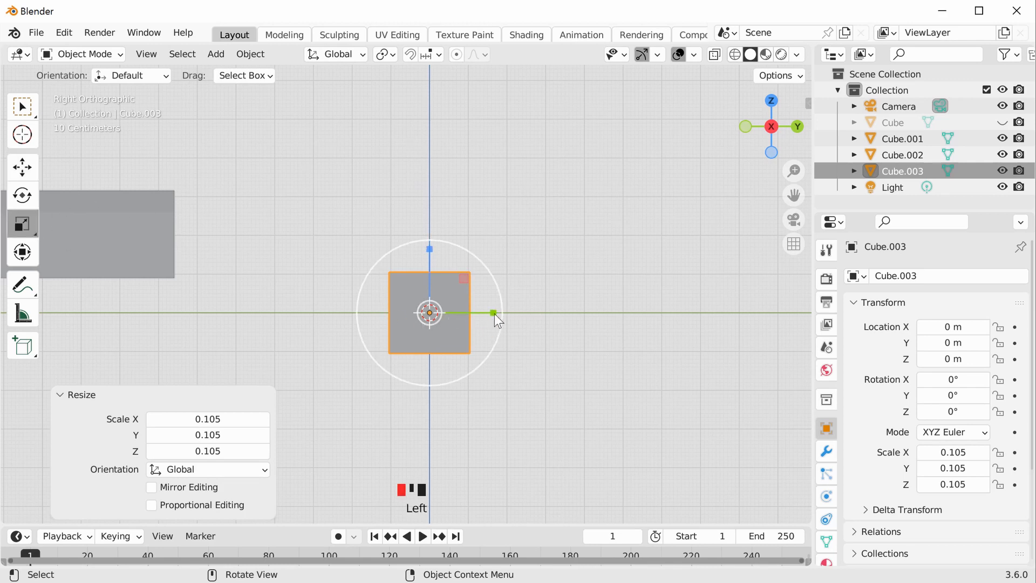
pyautogui.moveTo(495, 313); pyautogui.dragTo(560, 314)
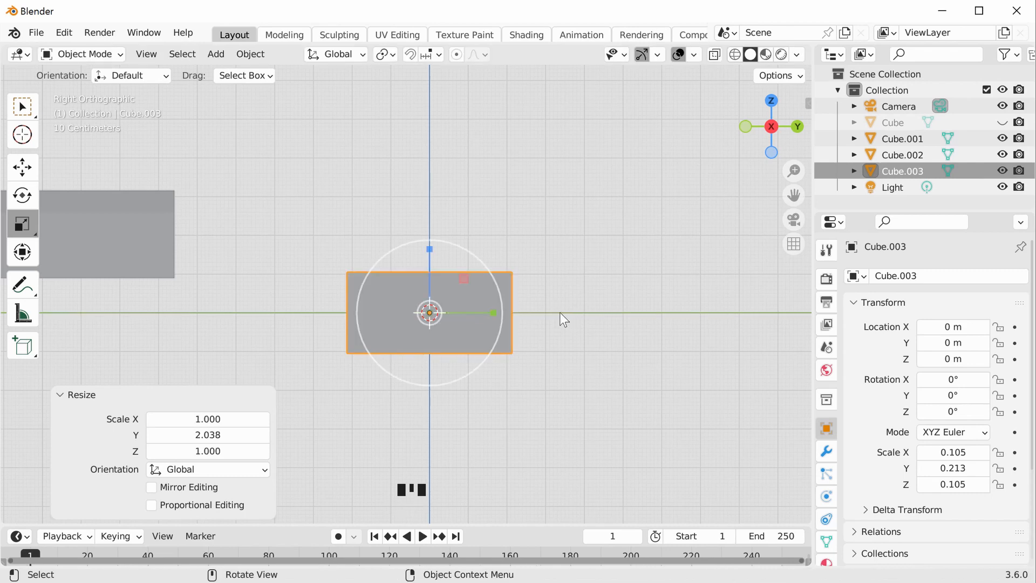
# - In Edit Mode, add two evenly spaced vertical loop cuts across the block's length without sliding them
pyautogui.press('Tab')
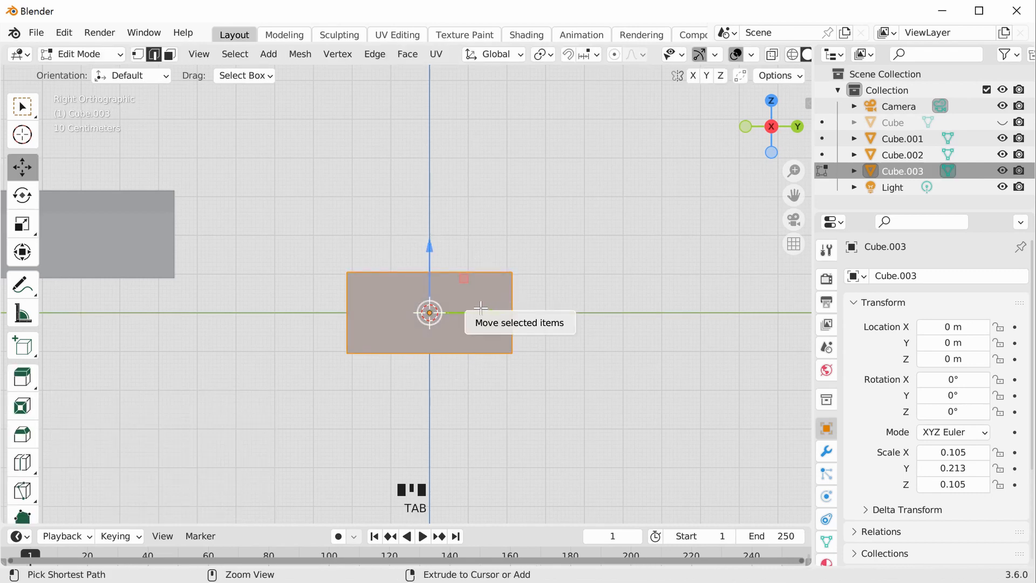
pyautogui.hotkey('ctrl', 'r')
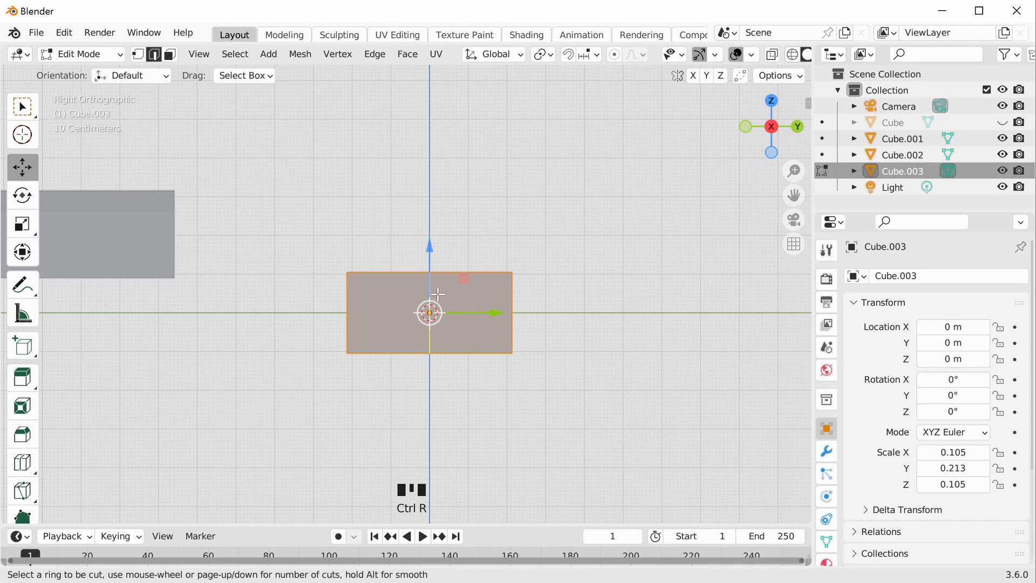
pyautogui.scroll(1, 438, 293)
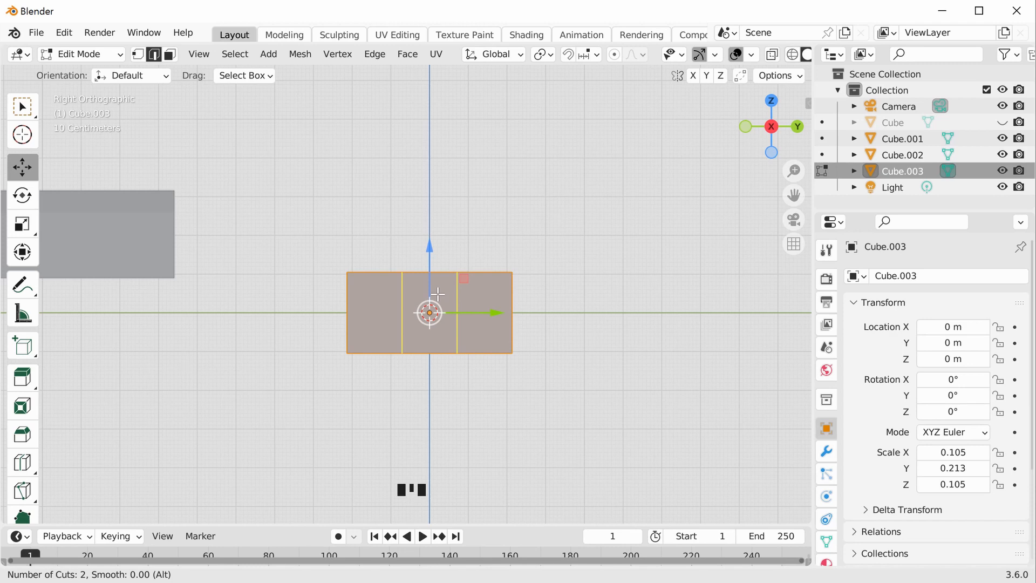
pyautogui.click(438, 293)
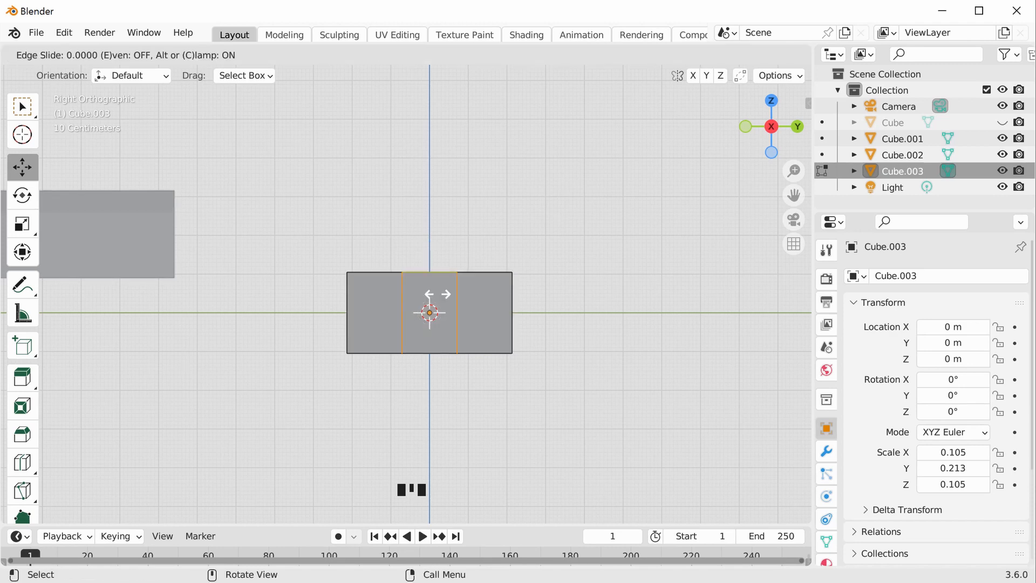
pyautogui.rightClick(438, 294)
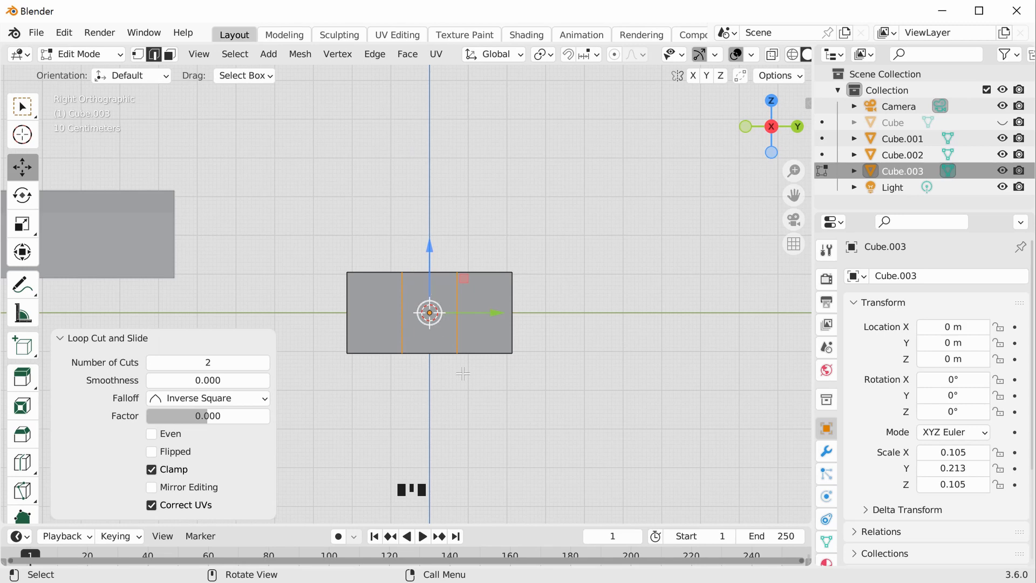
# - Select the block's whole middle section with X-ray on, raise it about 0.066 m along Z and return to Object Mode
pyautogui.scroll(-1, 438, 322)
pyautogui.scroll(-1, 438, 322)
pyautogui.scroll(3, 438, 322)
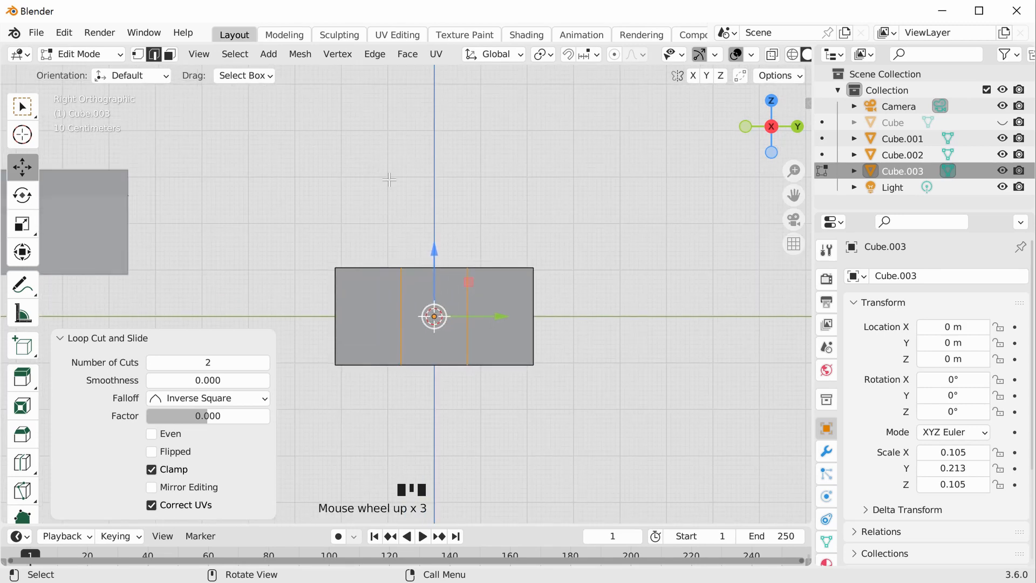
pyautogui.press('3')
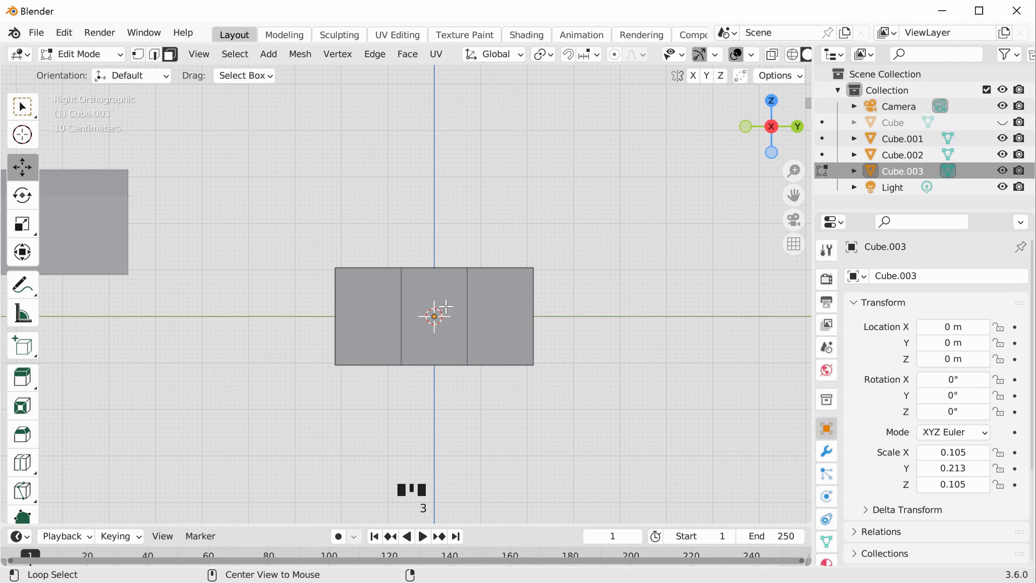
pyautogui.hotkey('alt', 'z')
pyautogui.moveTo(456, 389); pyautogui.dragTo(436, 218)
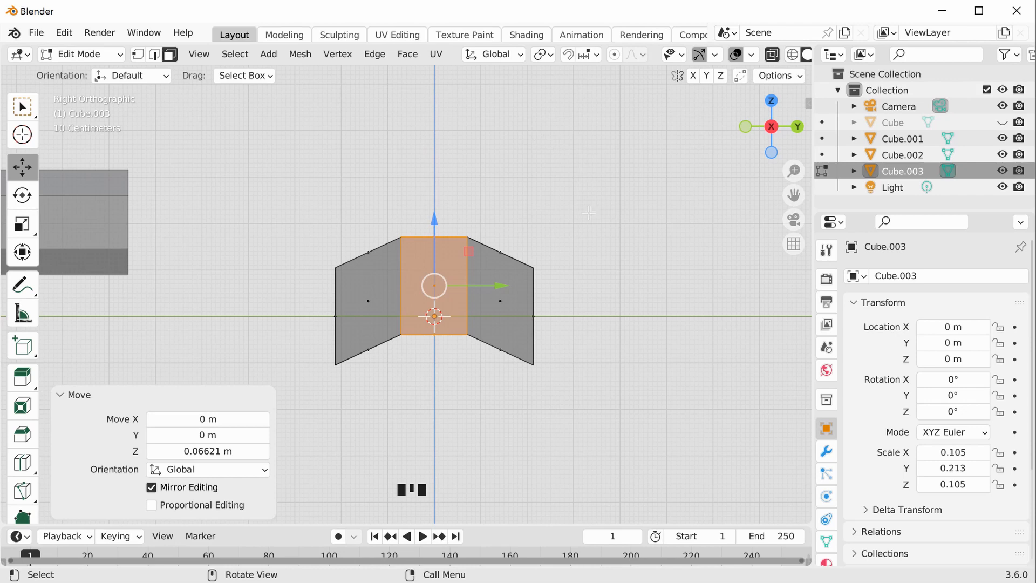
pyautogui.press('Tab')
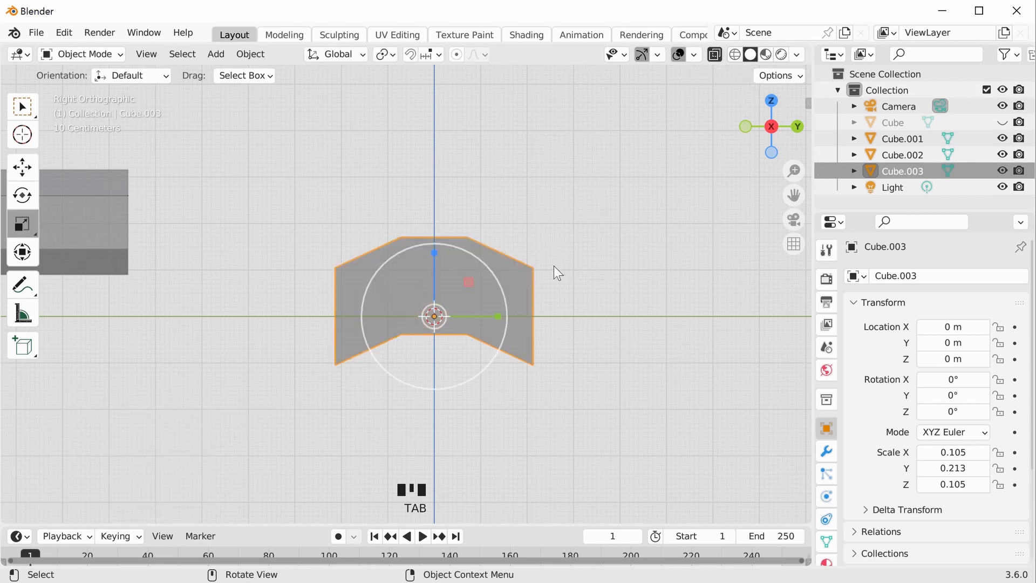
# - Add a Subdivision Surface modifier to the arched block and set its viewport level to 2
pyautogui.click(826, 451)
pyautogui.click(881, 278)
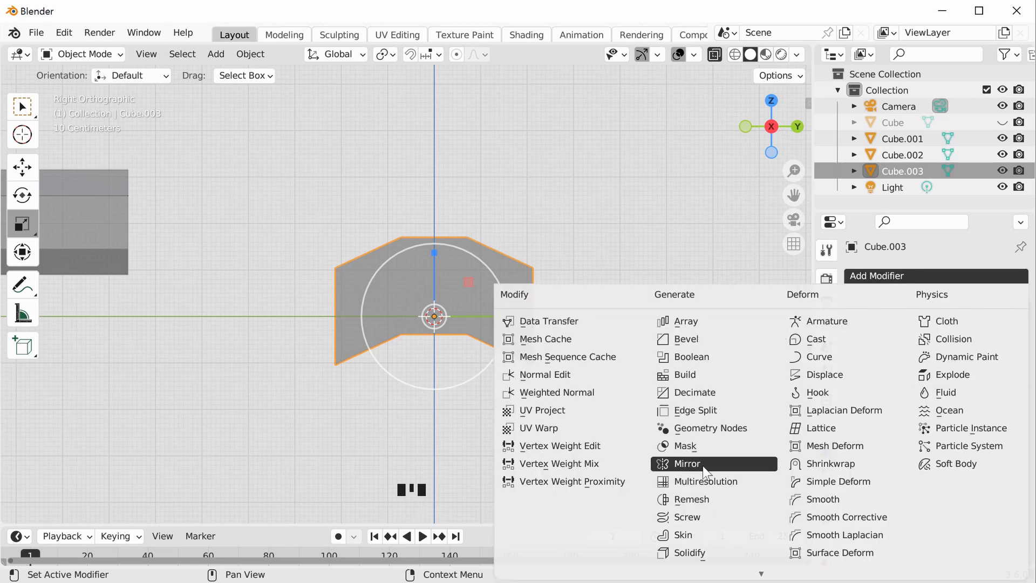
pyautogui.scroll(3, 705, 505)
pyautogui.scroll(-2, 705, 507)
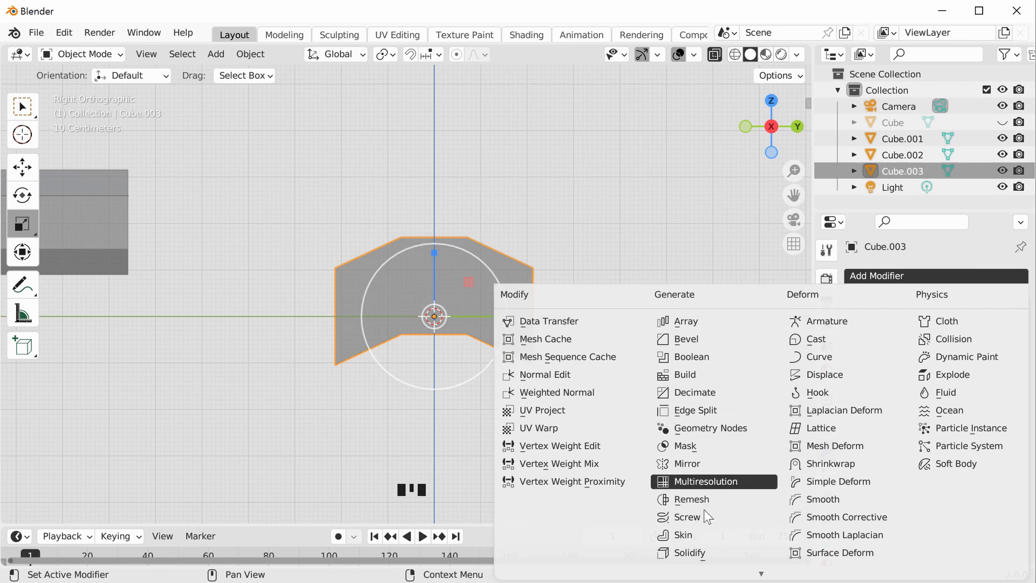
pyautogui.moveTo(741, 569)
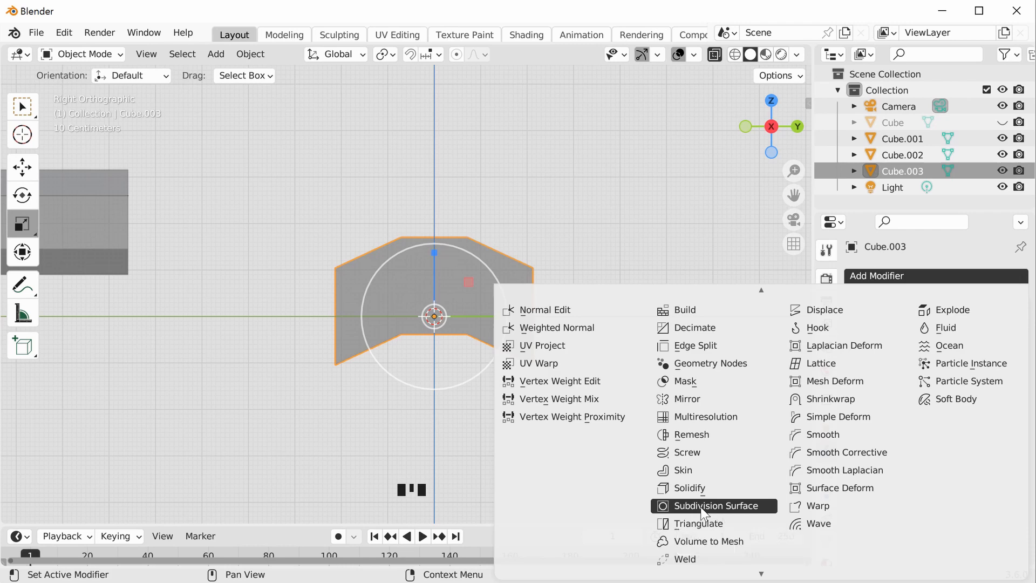
pyautogui.click(702, 507)
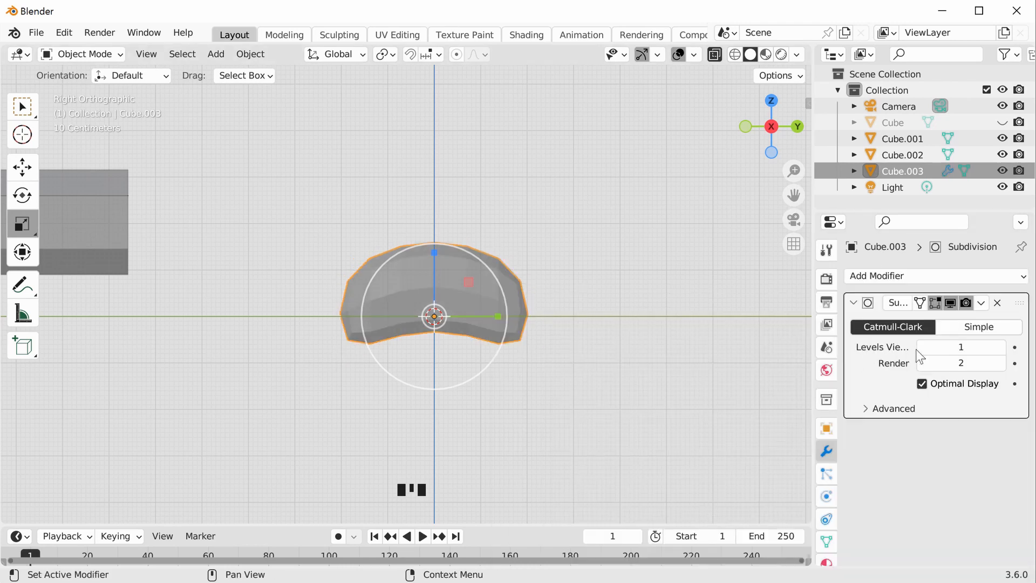
pyautogui.click(949, 348)
pyautogui.moveTo(949, 347); pyautogui.dragTo(966, 347)
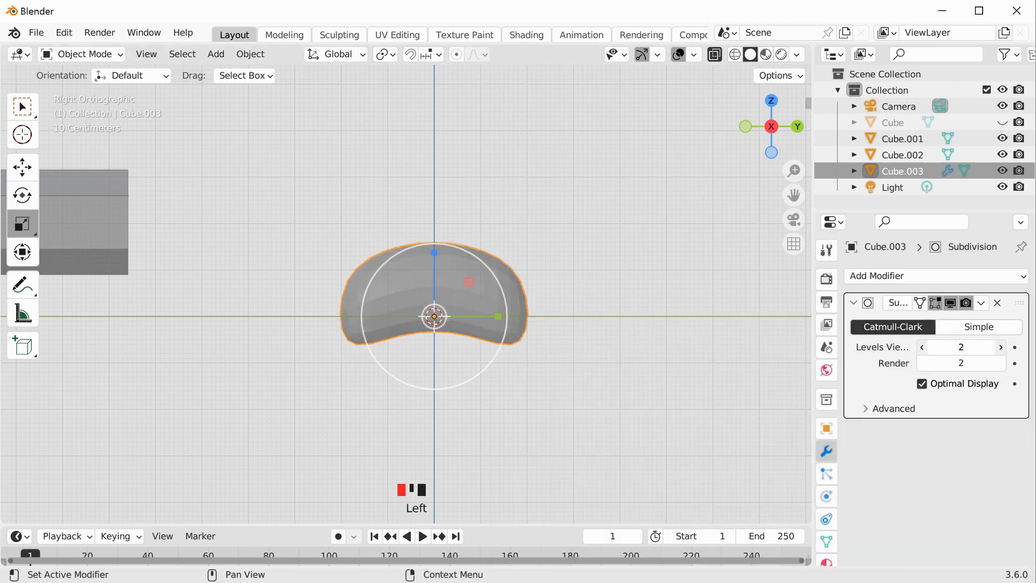
# - Apply the Subdivision Surface modifier to the arched block's mesh
pyautogui.click(579, 211)
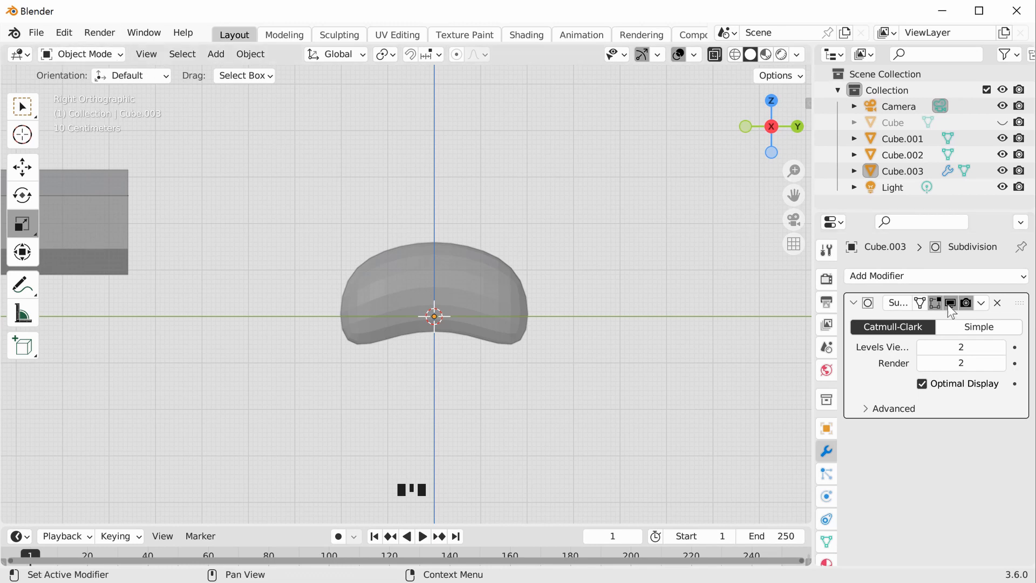
pyautogui.click(981, 302)
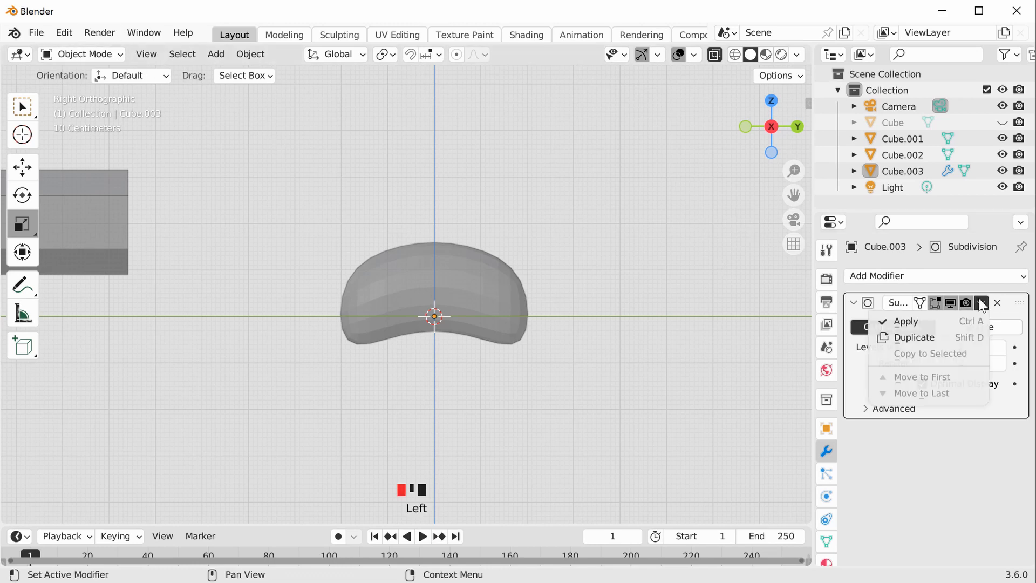
pyautogui.click(939, 321)
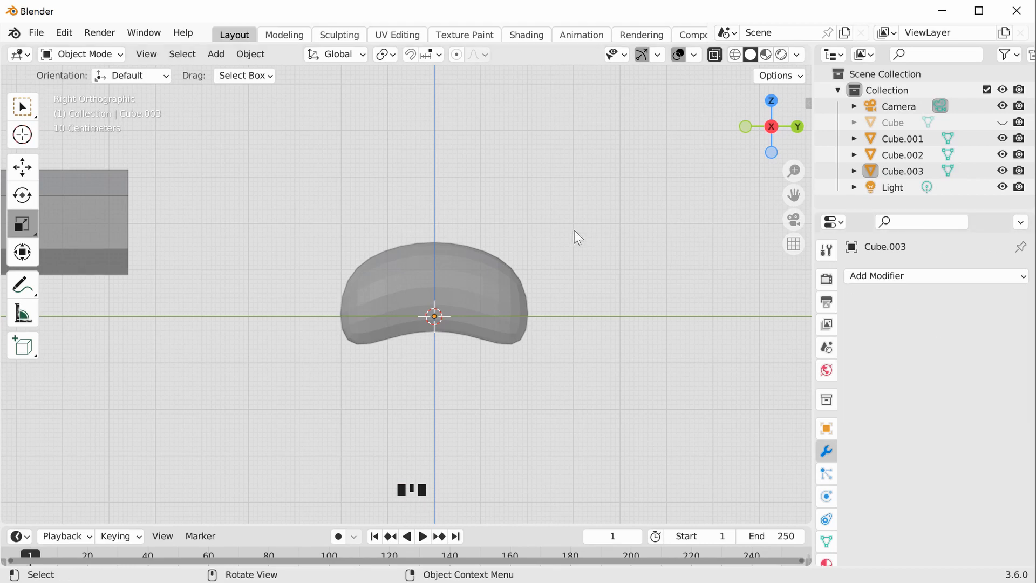
# - Scale the smoothed arched piece down uniformly by a factor of 0.491 to suit the neighbouring slab
pyautogui.scroll(-6, 527, 284)
pyautogui.scroll(-1, 533, 282)
pyautogui.keyDown('shift'); pyautogui.moveTo(386, 242); pyautogui.dragTo(529, 286, button='middle'); pyautogui.keyUp('shift')
pyautogui.scroll(-1, 566, 303)
pyautogui.scroll(3, 599, 348)
pyautogui.scroll(1, 551, 346)
pyautogui.keyDown('shift'); pyautogui.moveTo(650, 348); pyautogui.dragTo(445, 348, button='middle'); pyautogui.keyUp('shift')
pyautogui.click(629, 384)
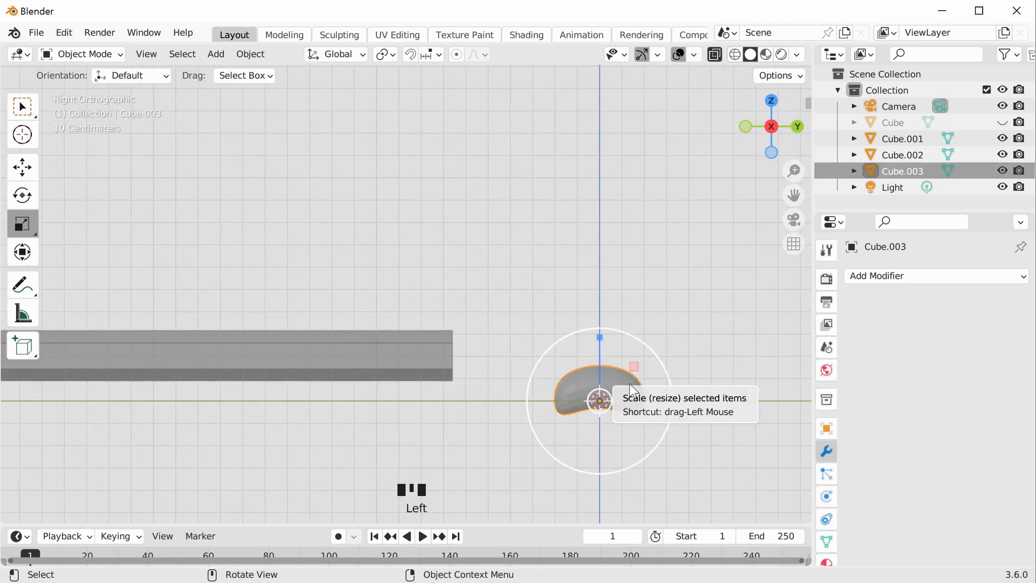
pyautogui.press('s')
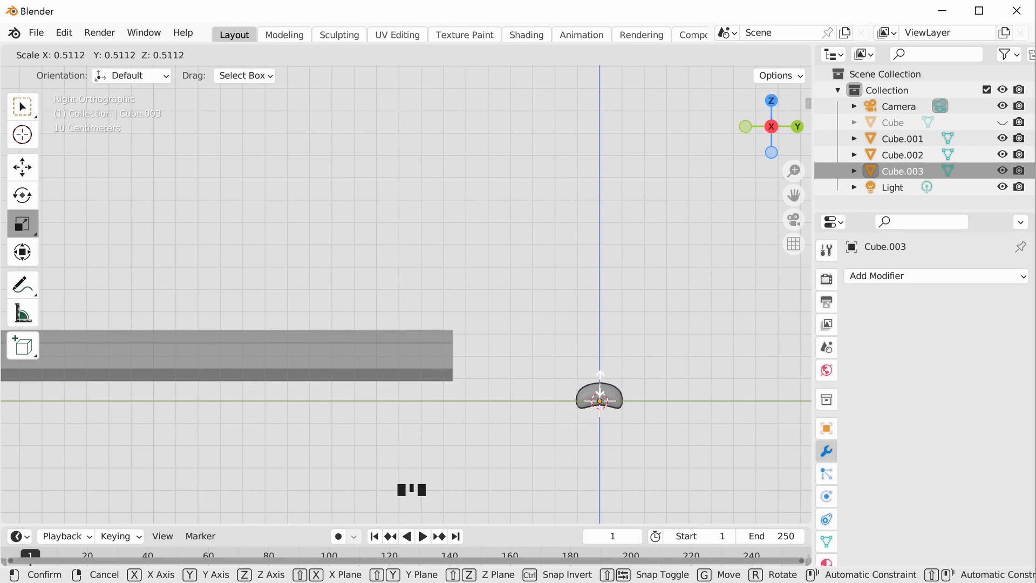
pyautogui.click(601, 386)
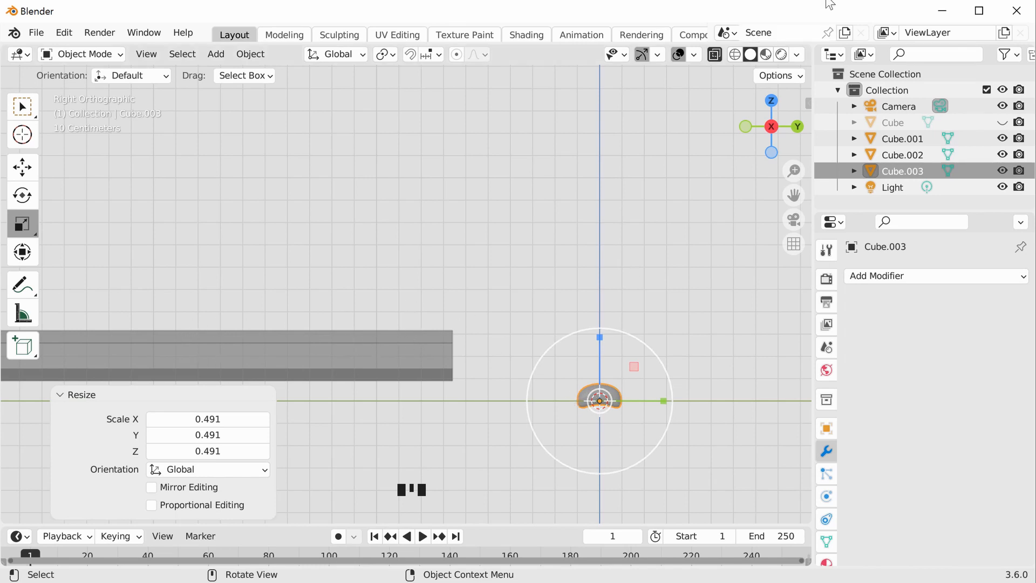
# - Examine the small arched piece beside the slab from several perspective angles, keeping it selected
pyautogui.moveTo(772, 129); pyautogui.dragTo(758, 183)
pyautogui.scroll(-4, 762, 131)
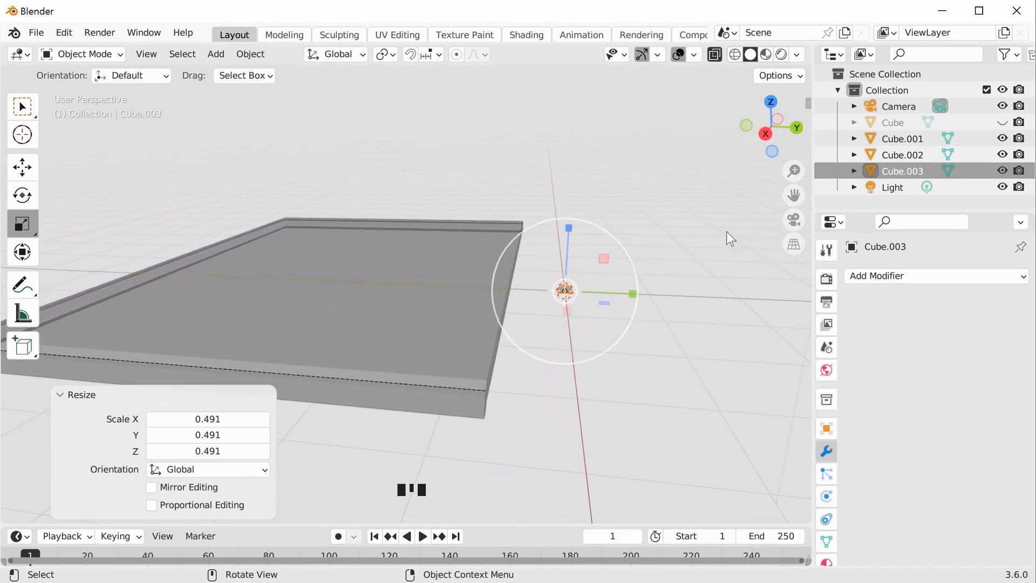
pyautogui.click(694, 260)
pyautogui.moveTo(689, 252); pyautogui.dragTo(619, 269, button='middle')
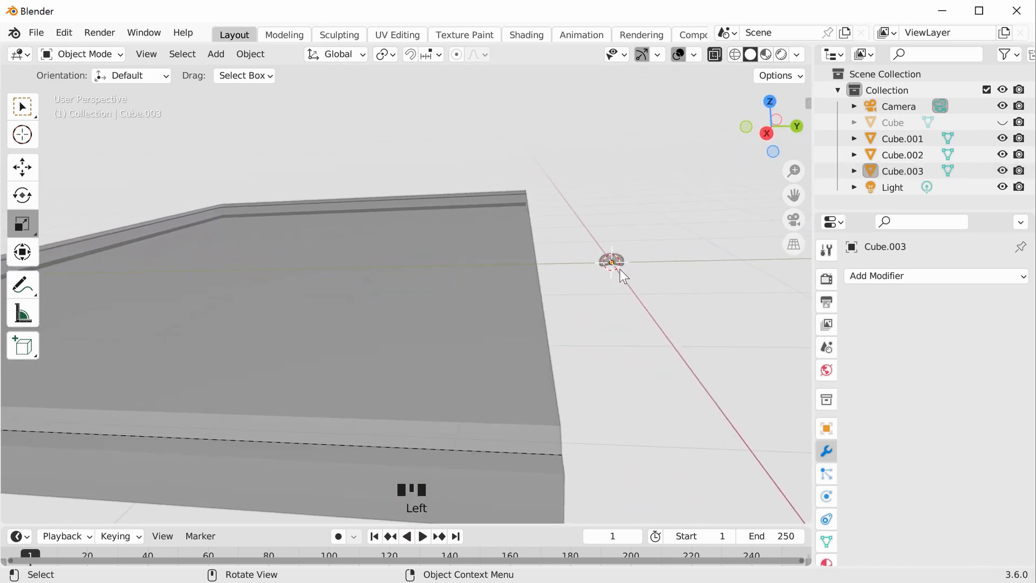
pyautogui.click(620, 256)
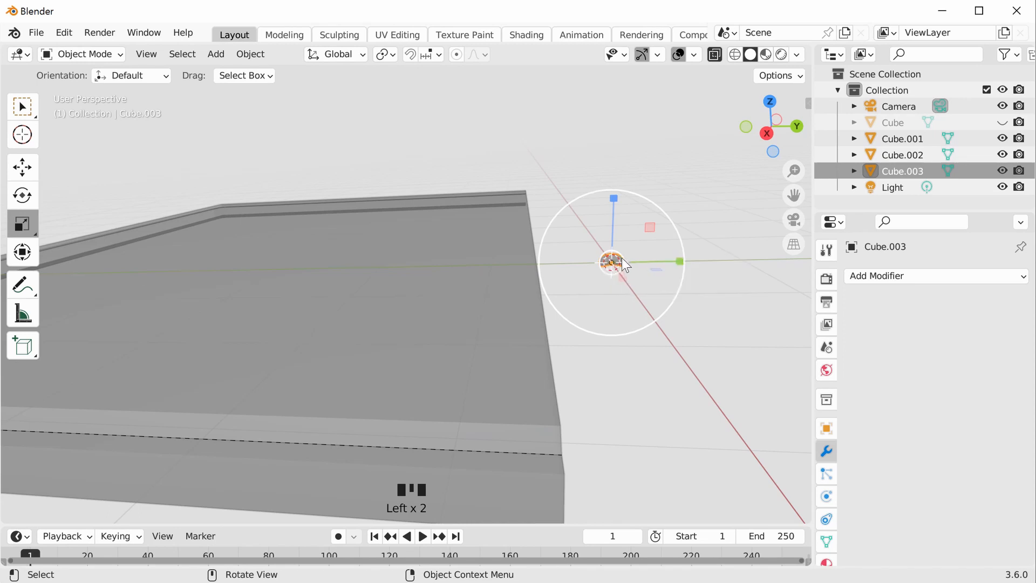
pyautogui.moveTo(750, 251); pyautogui.dragTo(682, 277, button='middle')
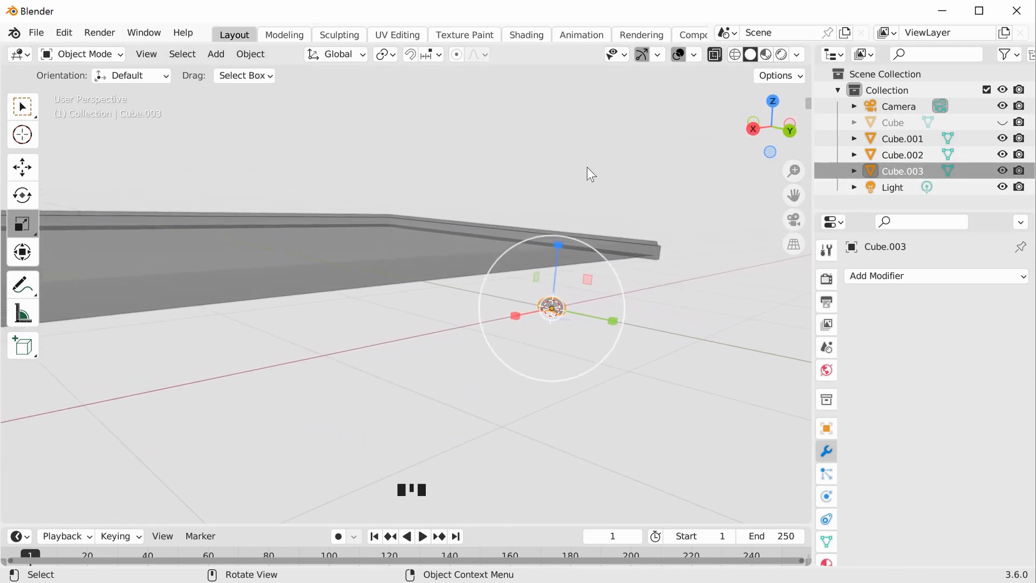
pyautogui.moveTo(611, 170); pyautogui.dragTo(694, 170, button='middle')
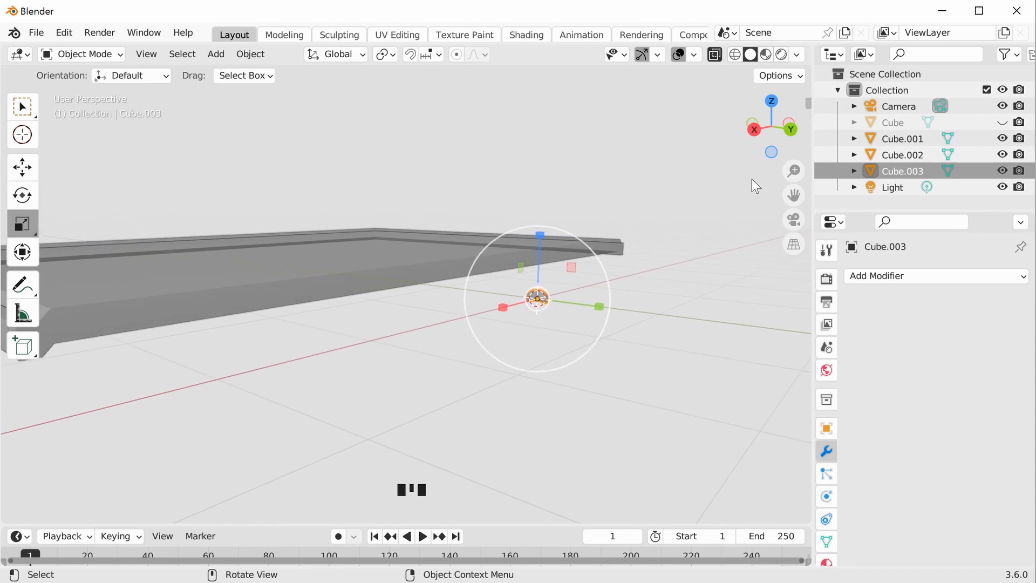
# - Show the arched piece's transform values in the viewport and apply All Transforms to it
pyautogui.press('n')
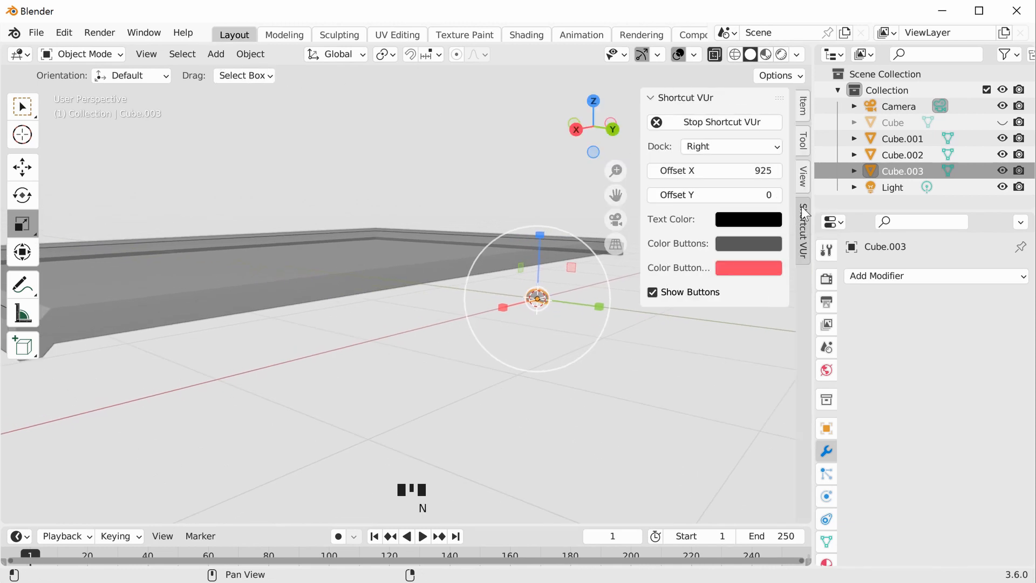
pyautogui.click(803, 175)
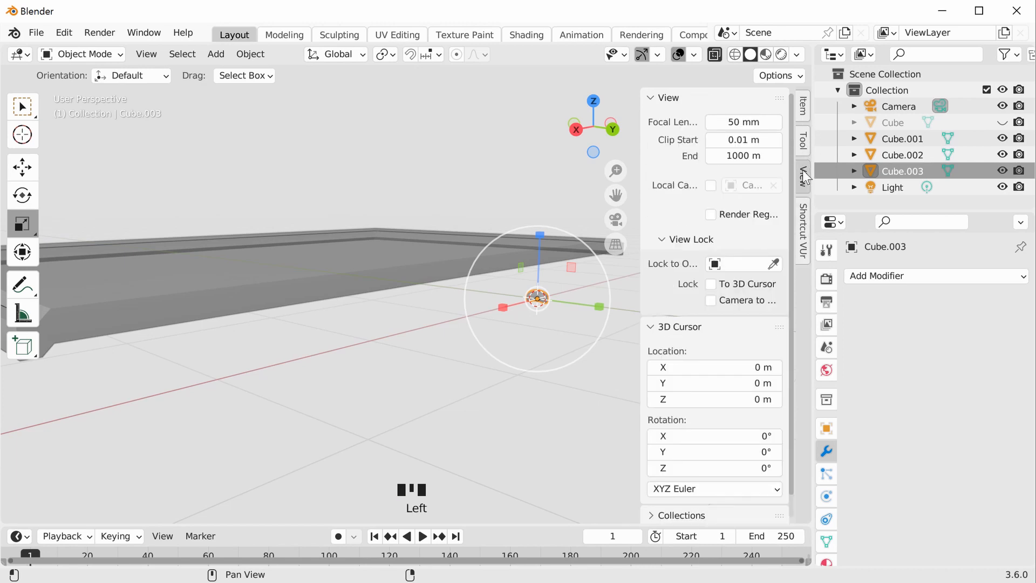
pyautogui.click(800, 143)
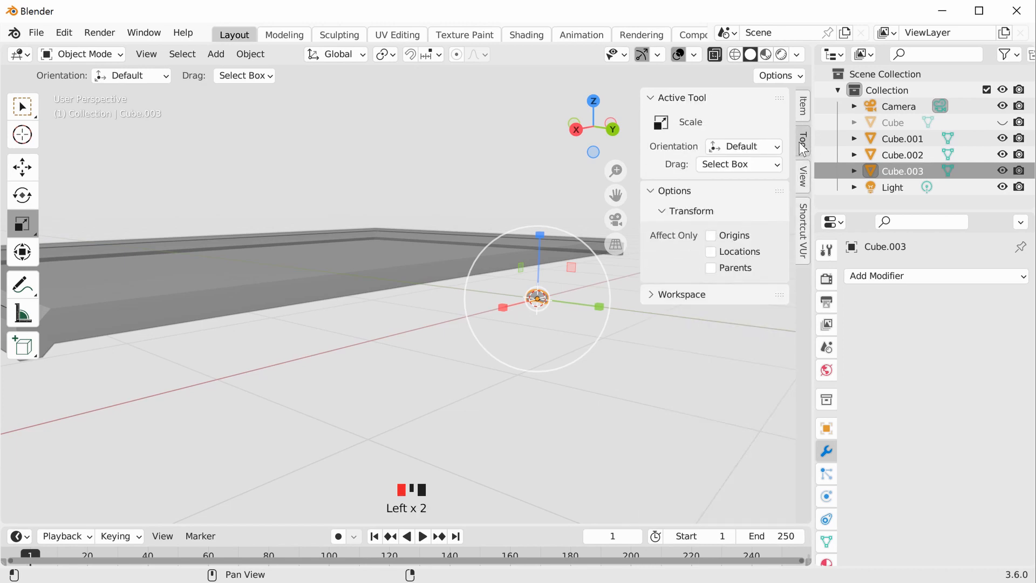
pyautogui.click(803, 107)
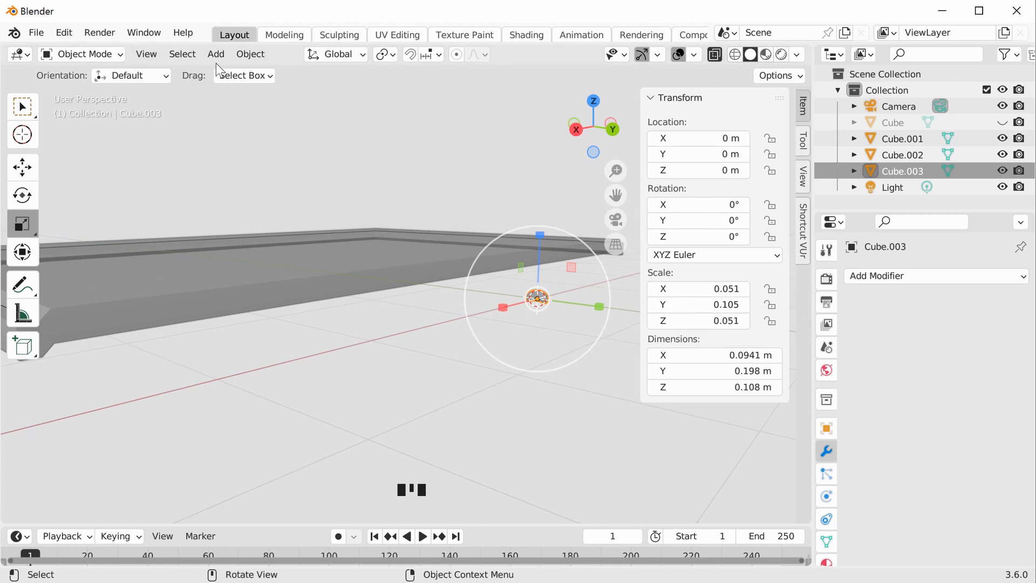
pyautogui.click(242, 54)
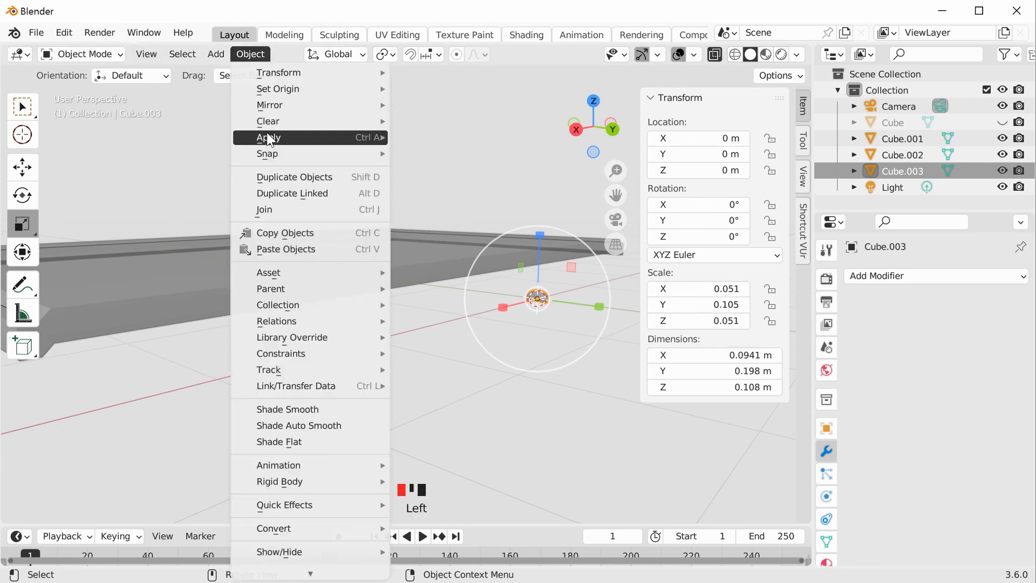
pyautogui.moveTo(266, 135)
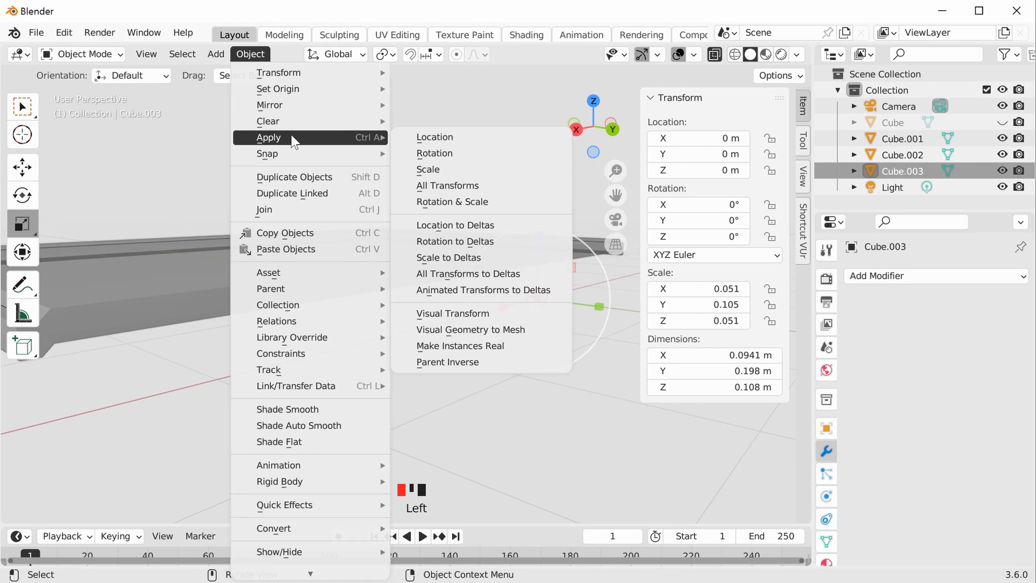
pyautogui.click(443, 187)
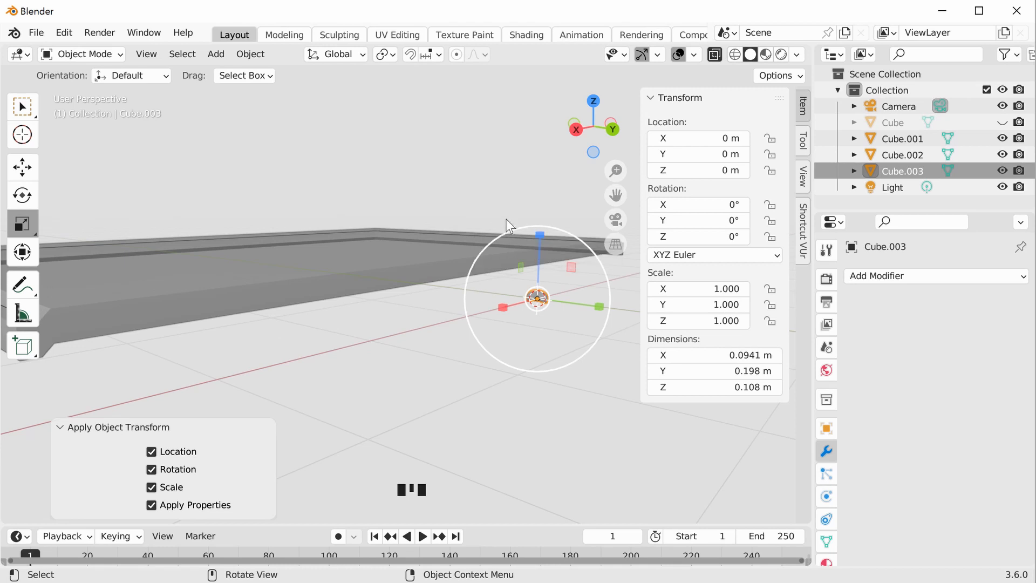
# - Select the separated border edge line on the upper slab and apply All Transforms to it
pyautogui.moveTo(542, 160); pyautogui.dragTo(325, 270, button='middle')
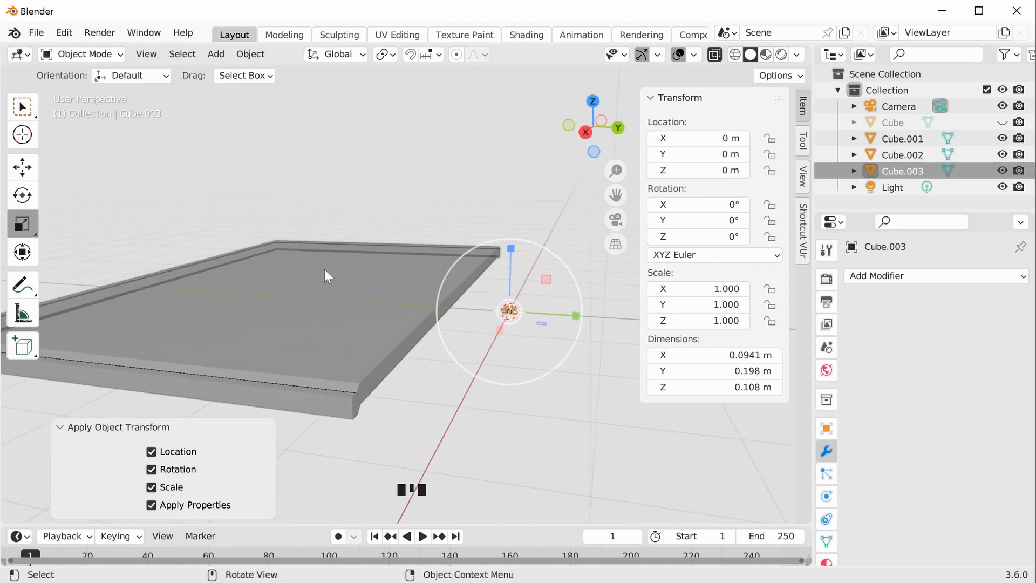
pyautogui.doubleClick(351, 393)
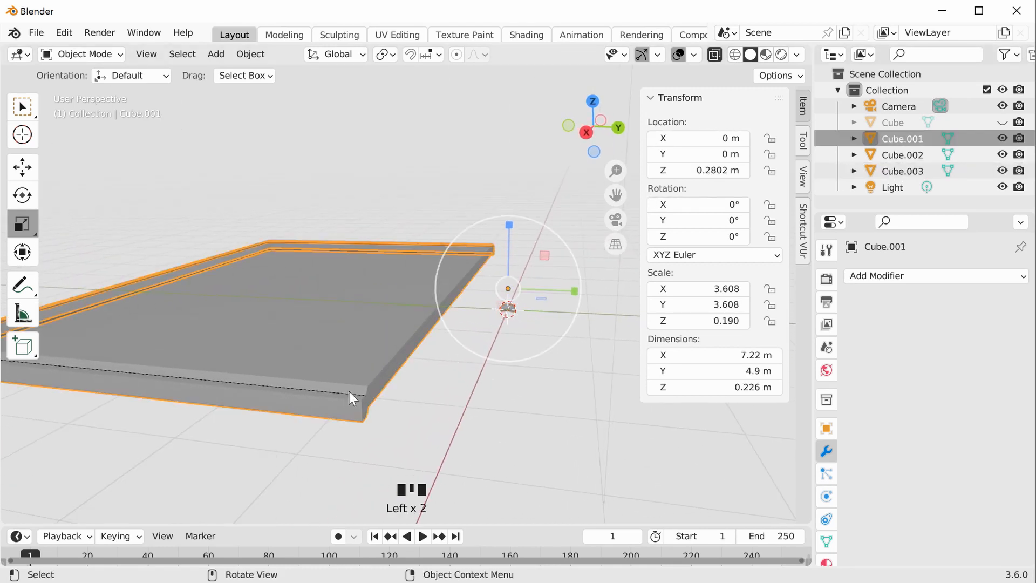
pyautogui.click(340, 392)
pyautogui.moveTo(457, 414); pyautogui.dragTo(518, 242, button='middle')
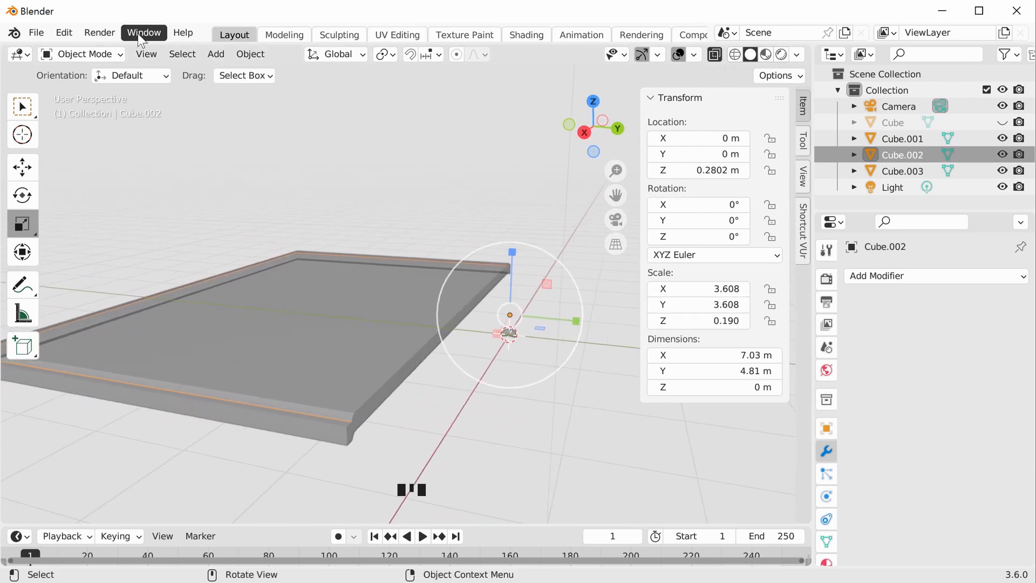
pyautogui.click(245, 54)
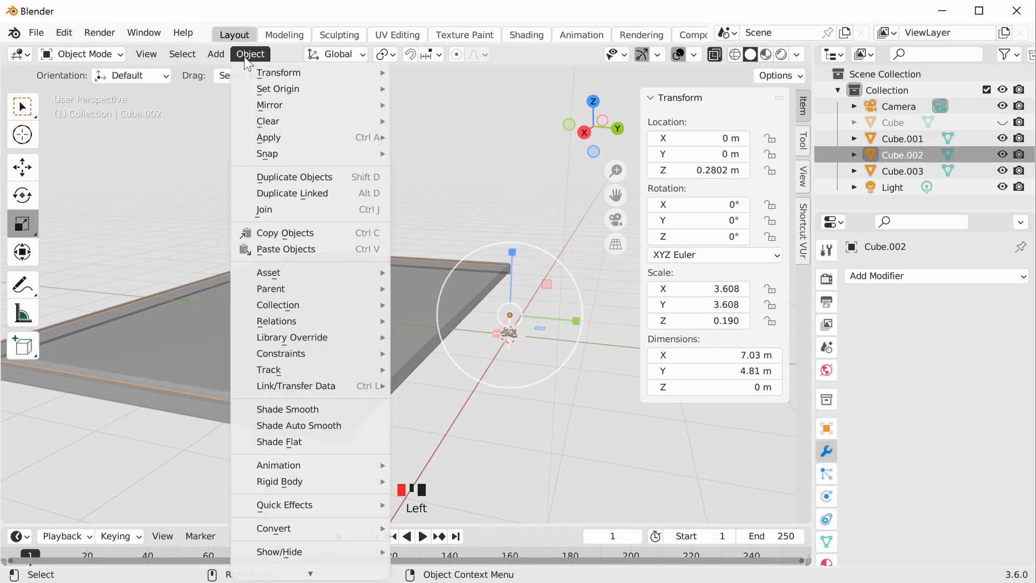
pyautogui.moveTo(273, 138)
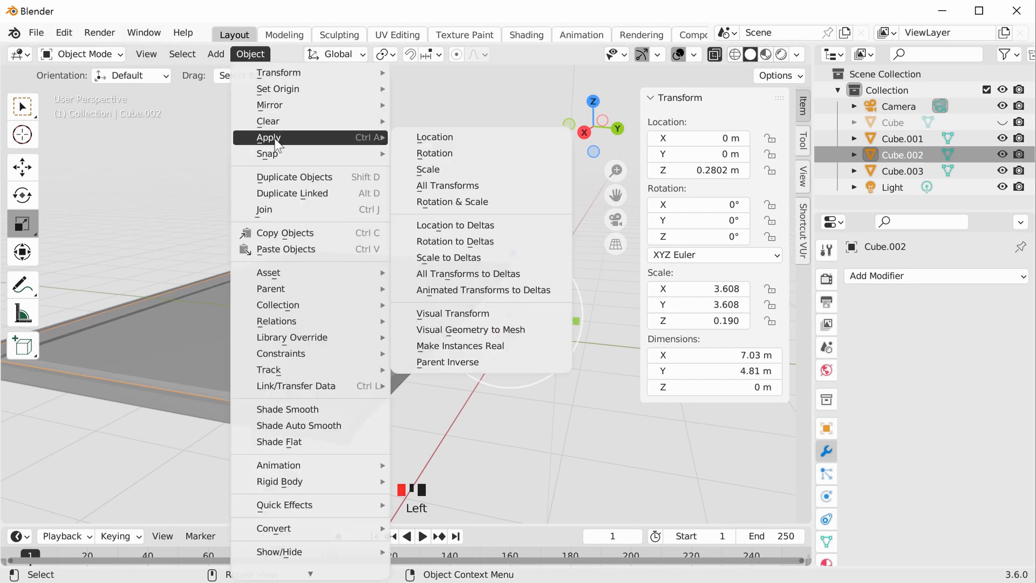
pyautogui.click(442, 185)
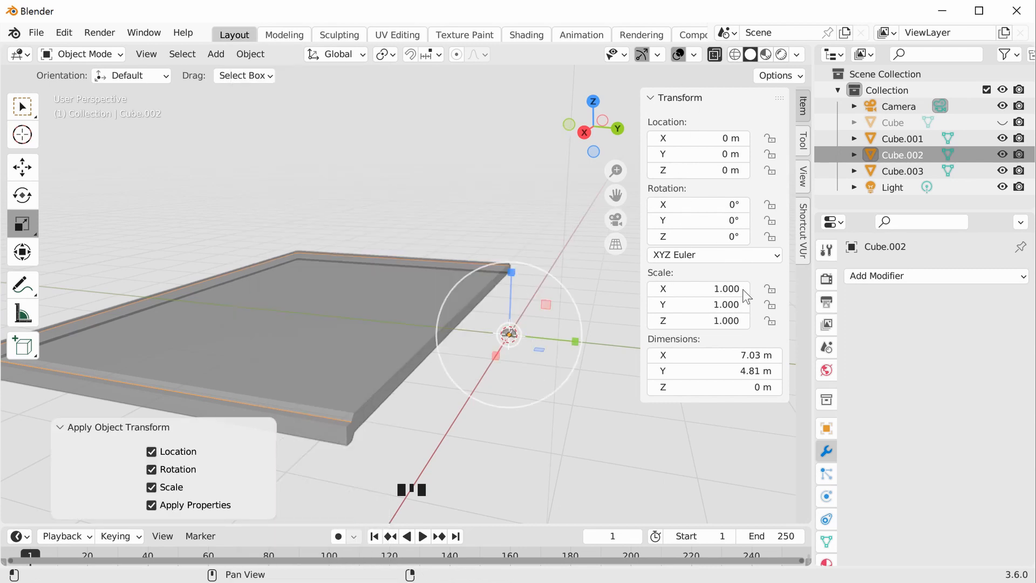
pyautogui.moveTo(611, 261); pyautogui.dragTo(600, 255, button='middle')
pyautogui.scroll(5, 600, 255)
pyautogui.moveTo(558, 342); pyautogui.dragTo(533, 333, button='middle')
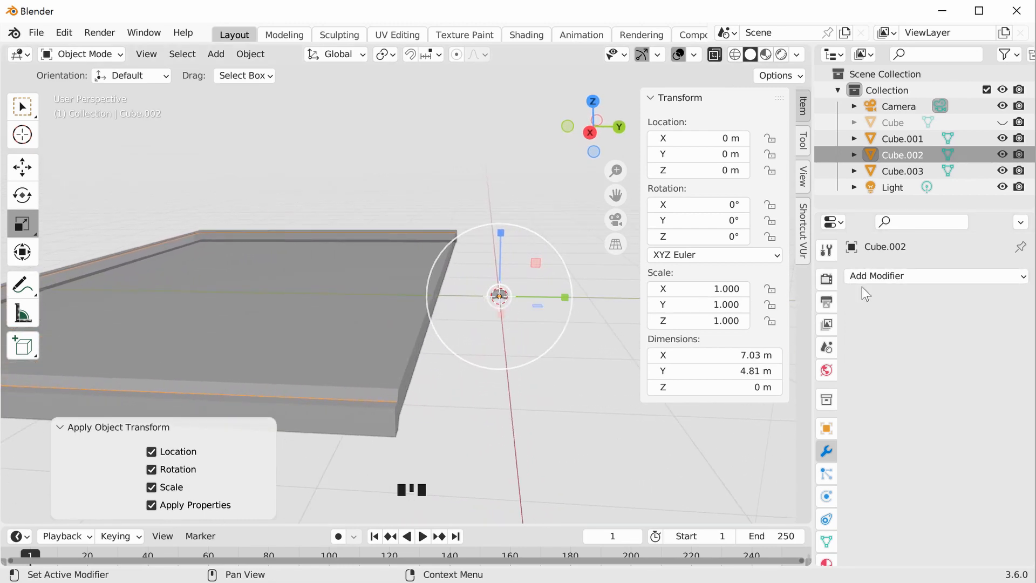
pyautogui.click(899, 277)
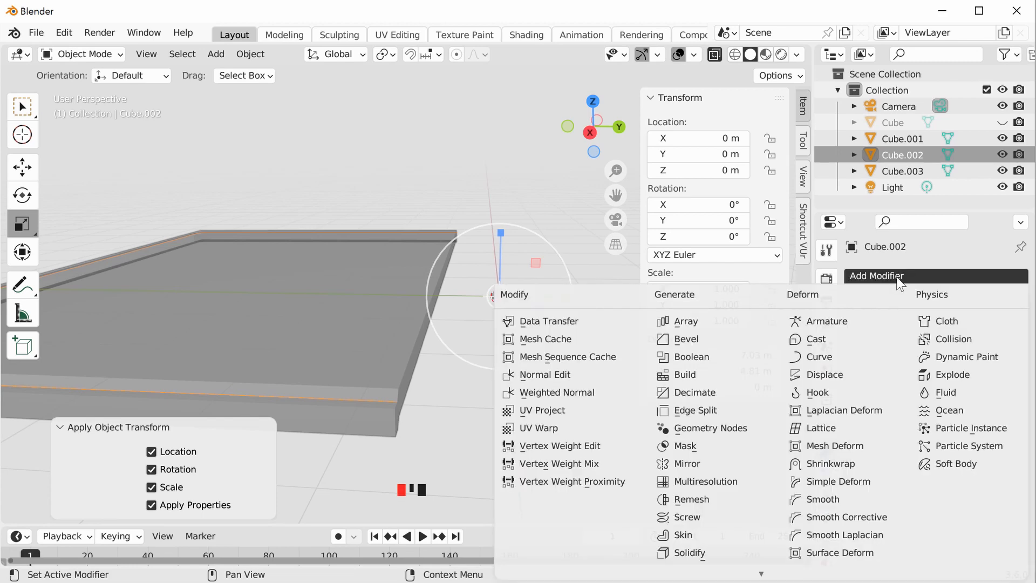
pyautogui.click(844, 359)
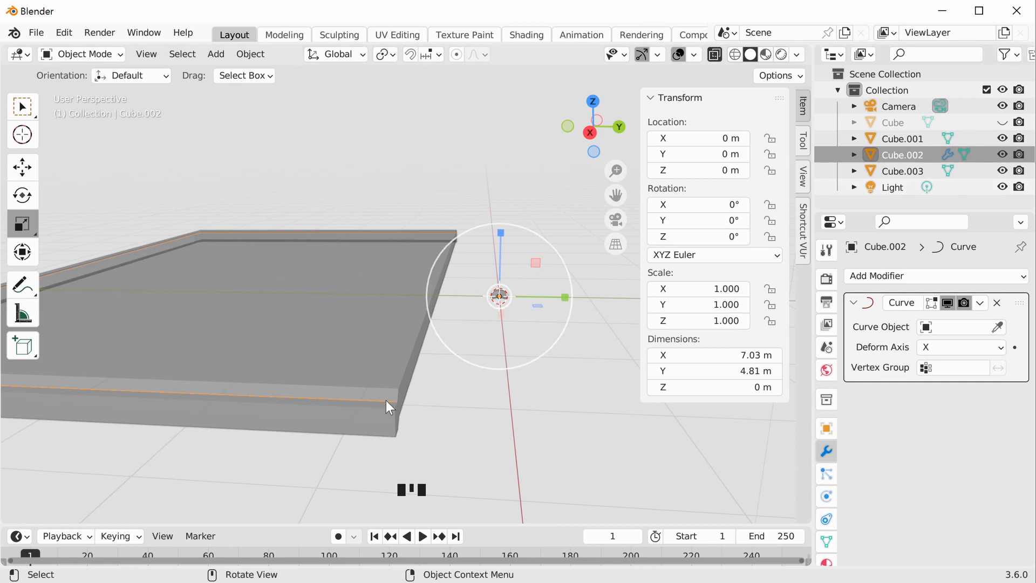
pyautogui.moveTo(386, 400); pyautogui.dragTo(401, 387, button='middle')
pyautogui.moveTo(406, 306); pyautogui.dragTo(345, 238, button='middle')
pyautogui.scroll(3, 306, 228)
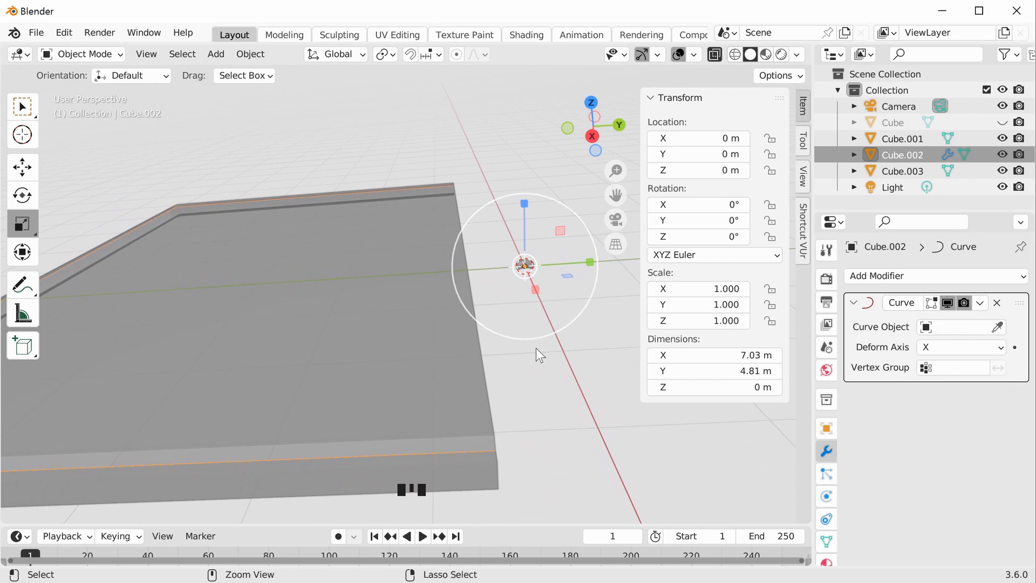
pyautogui.hotkey('ctrl', 'z')
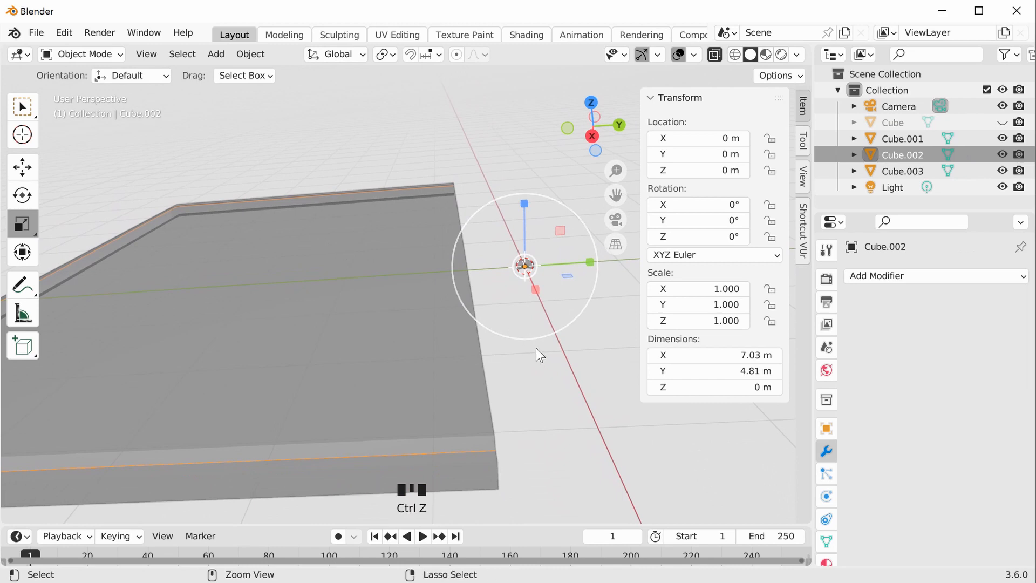
# - Add a Curve deform modifier to the small arched piece beside the slab
pyautogui.click(552, 382)
pyautogui.scroll(3, 521, 259)
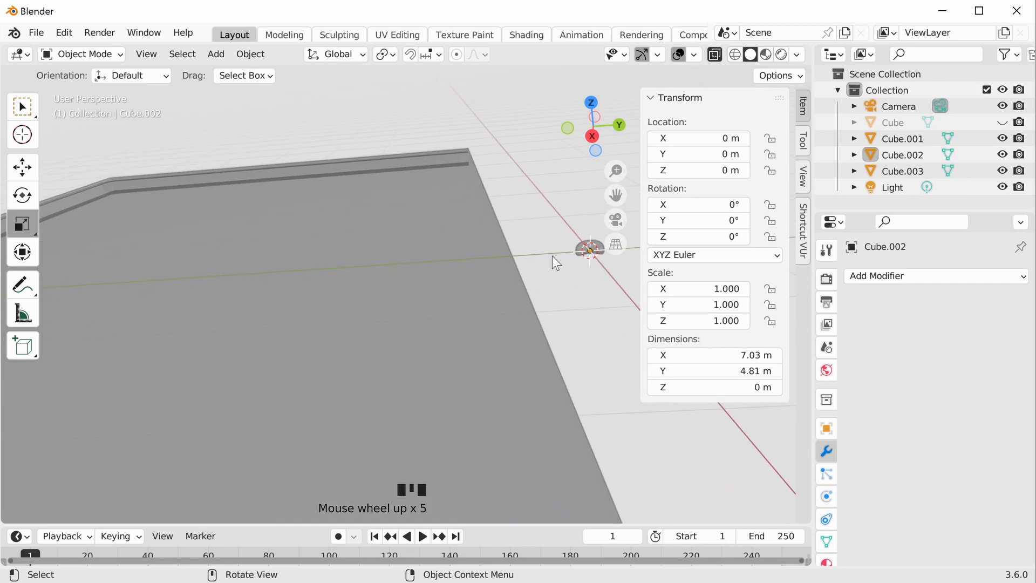
pyautogui.click(594, 238)
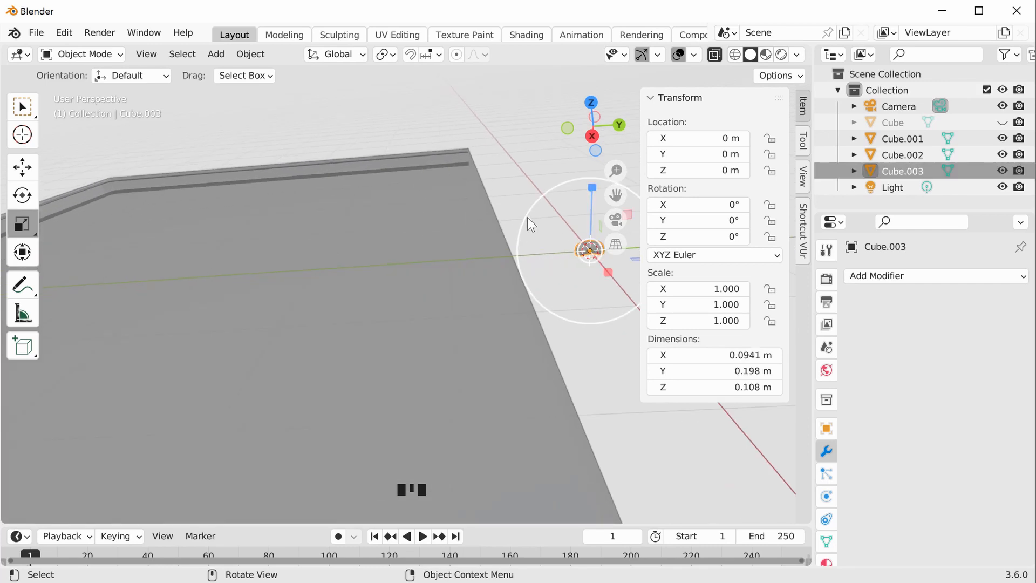
pyautogui.moveTo(599, 302); pyautogui.dragTo(552, 294, button='middle')
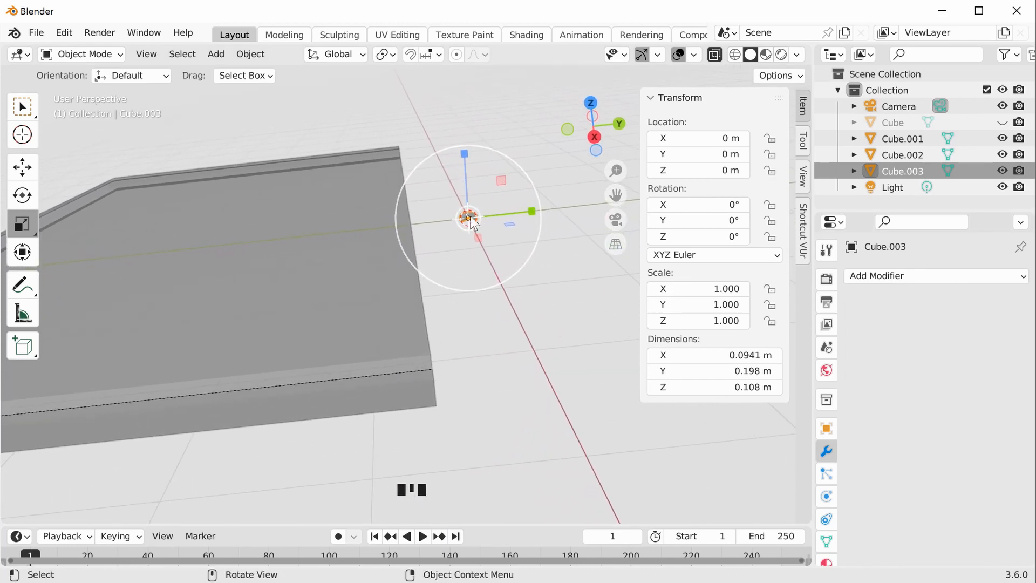
pyautogui.click(896, 275)
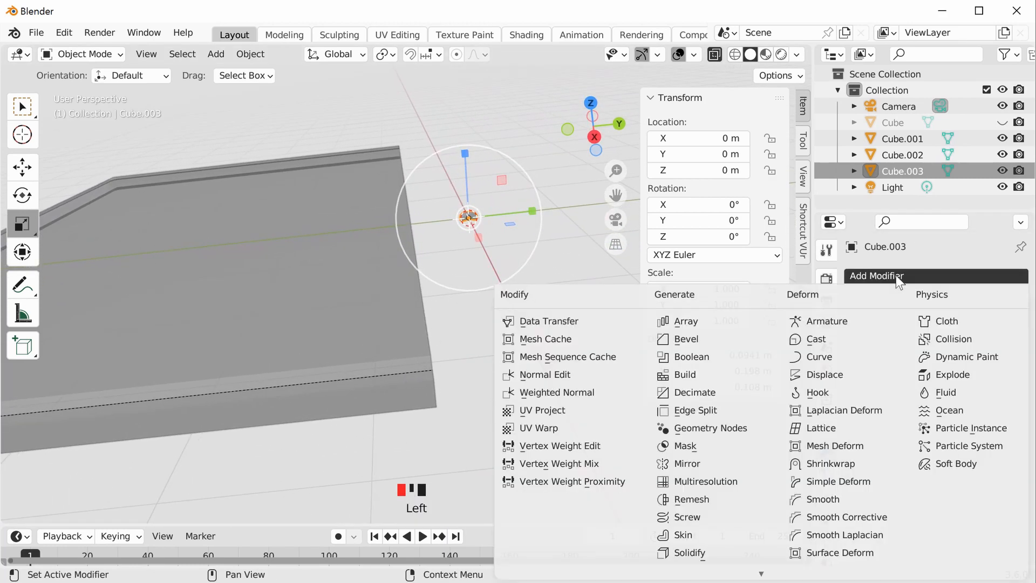
pyautogui.click(831, 356)
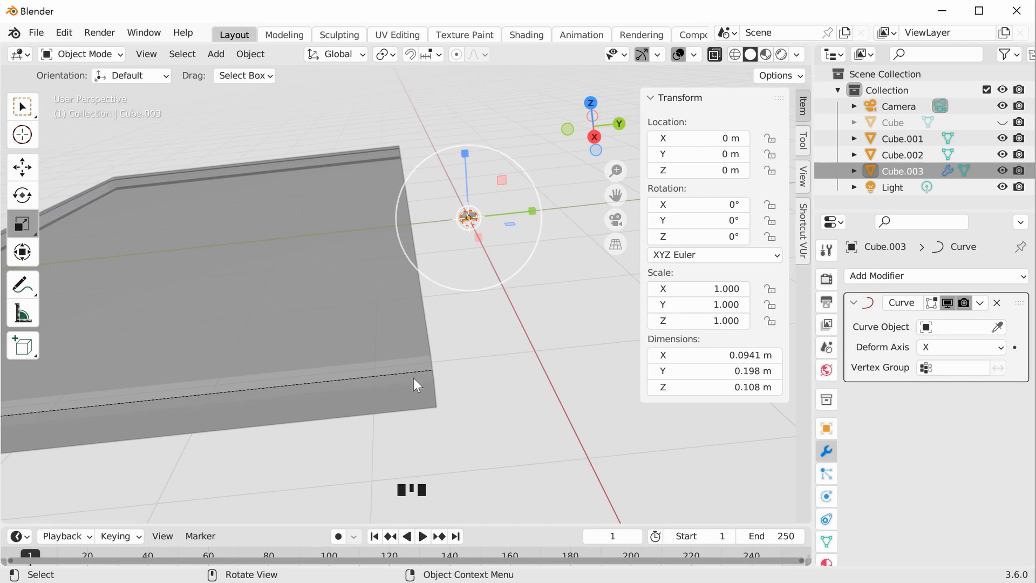
# - Try to assign the border edge line mesh as the curve object of the arched piece's Curve modifier
pyautogui.scroll(2, 910, 156)
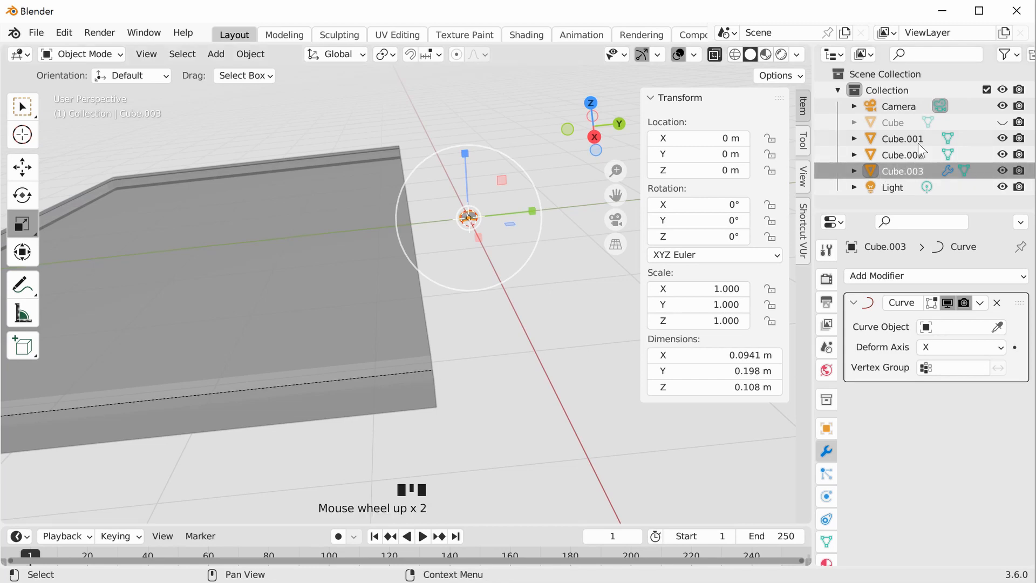
pyautogui.click(911, 155)
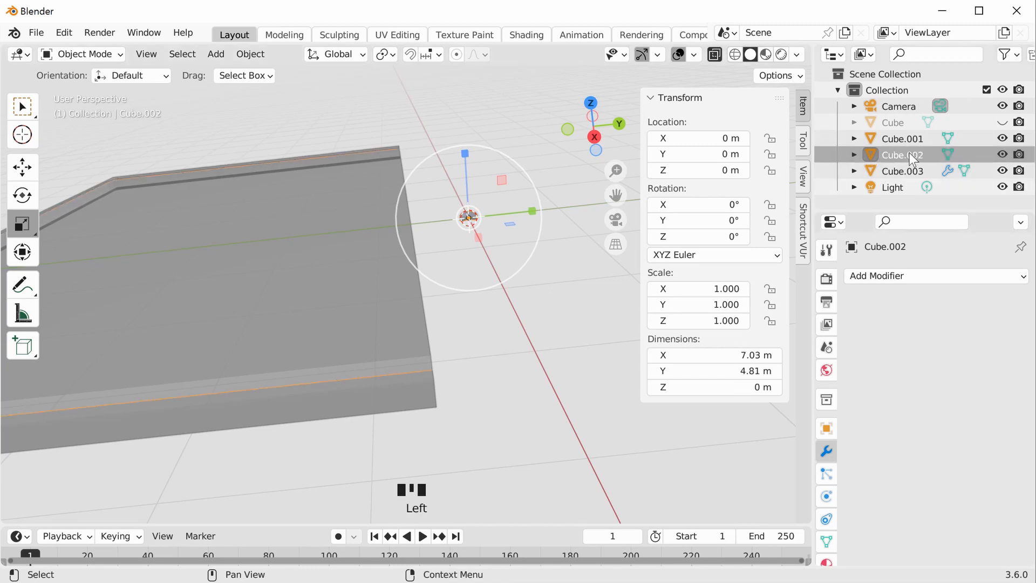
pyautogui.doubleClick(472, 216)
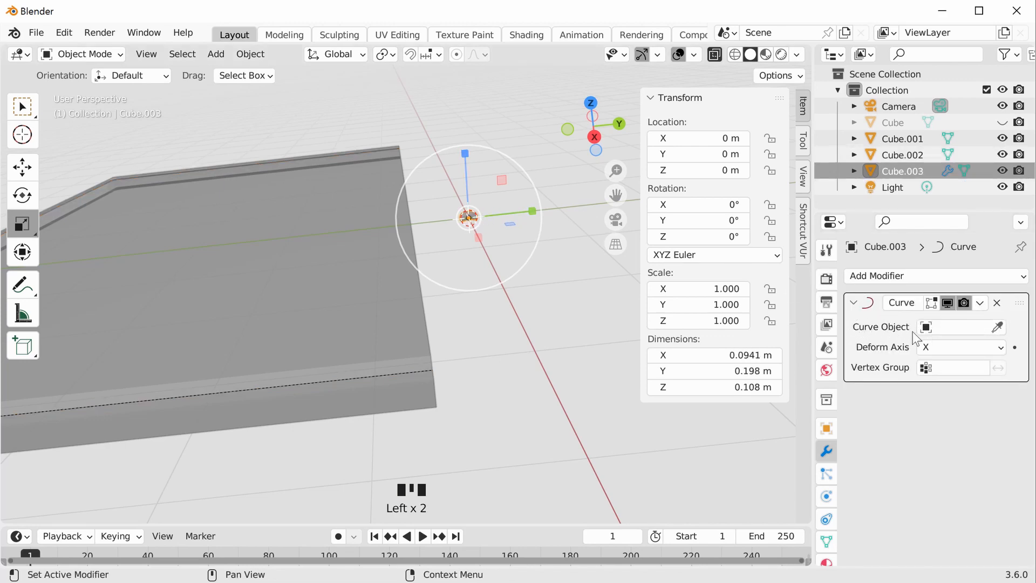
pyautogui.click(997, 328)
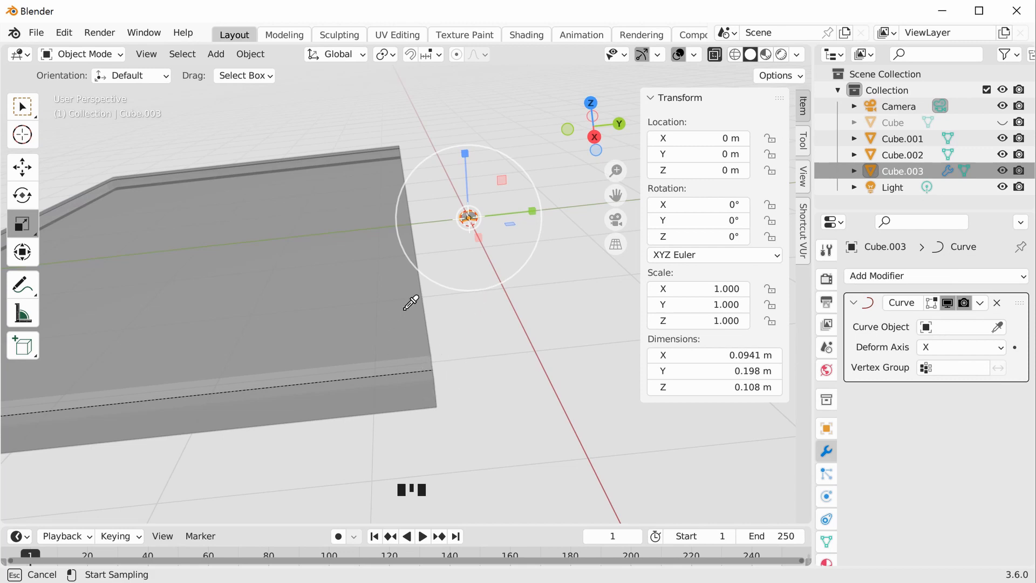
pyautogui.click(899, 156)
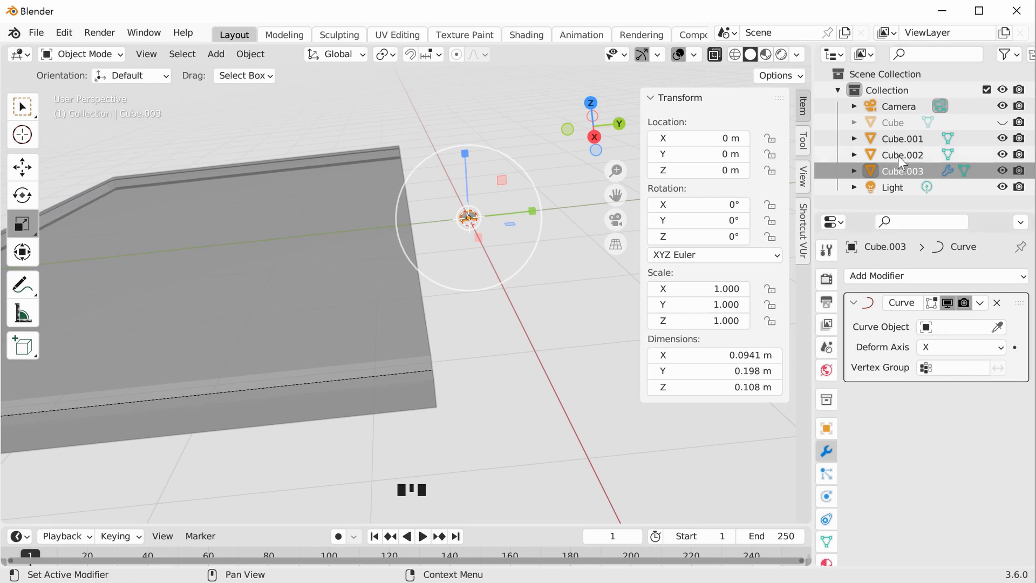
pyautogui.click(997, 327)
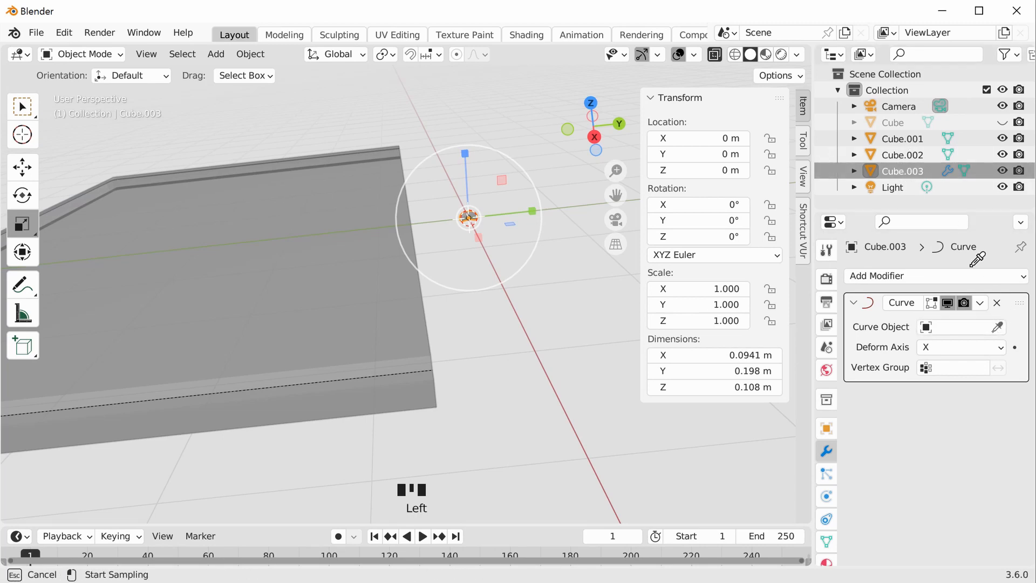
pyautogui.click(898, 157)
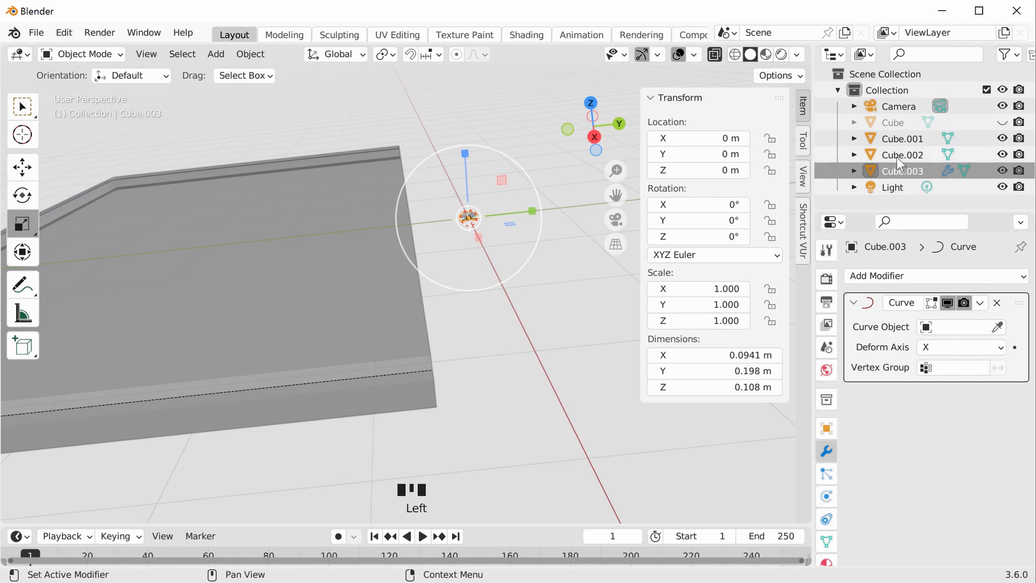
pyautogui.click(998, 327)
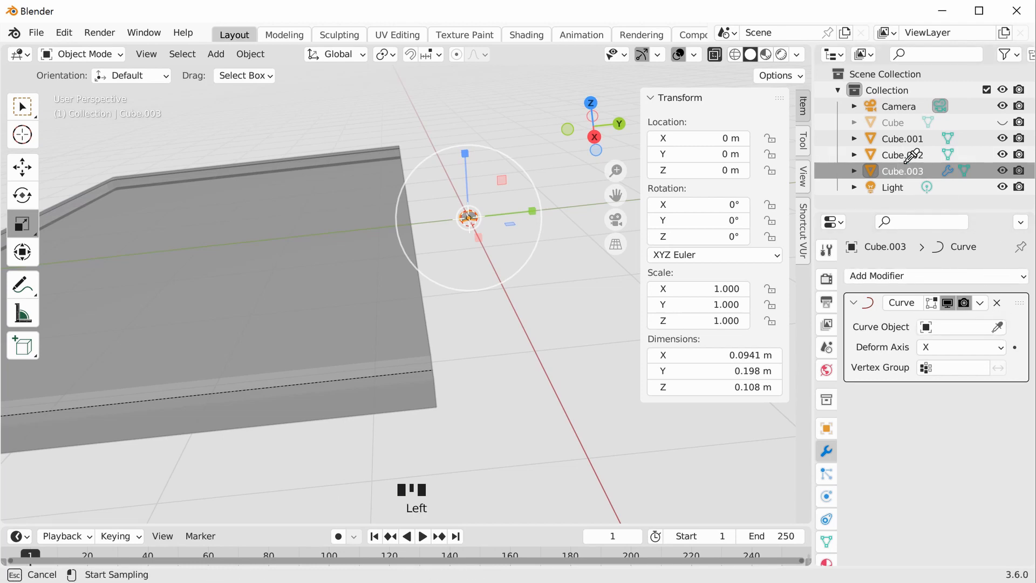
pyautogui.click(426, 370)
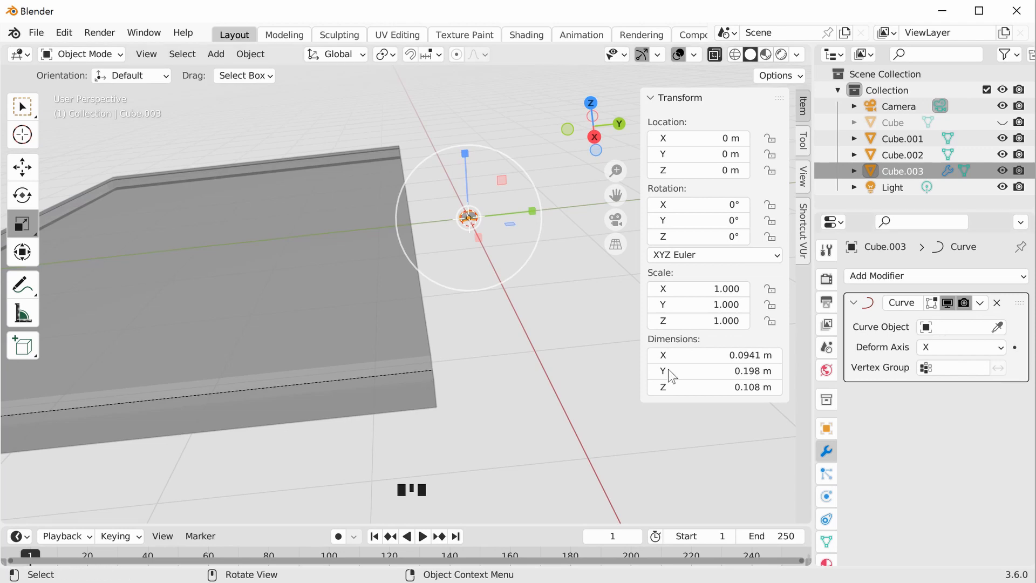
pyautogui.scroll(-2, 588, 273)
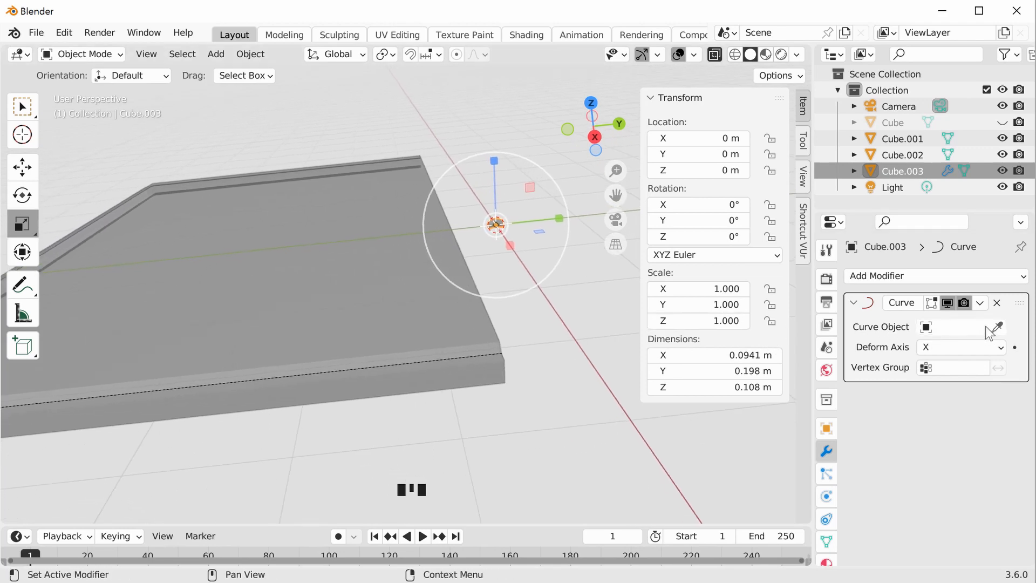
pyautogui.click(902, 154)
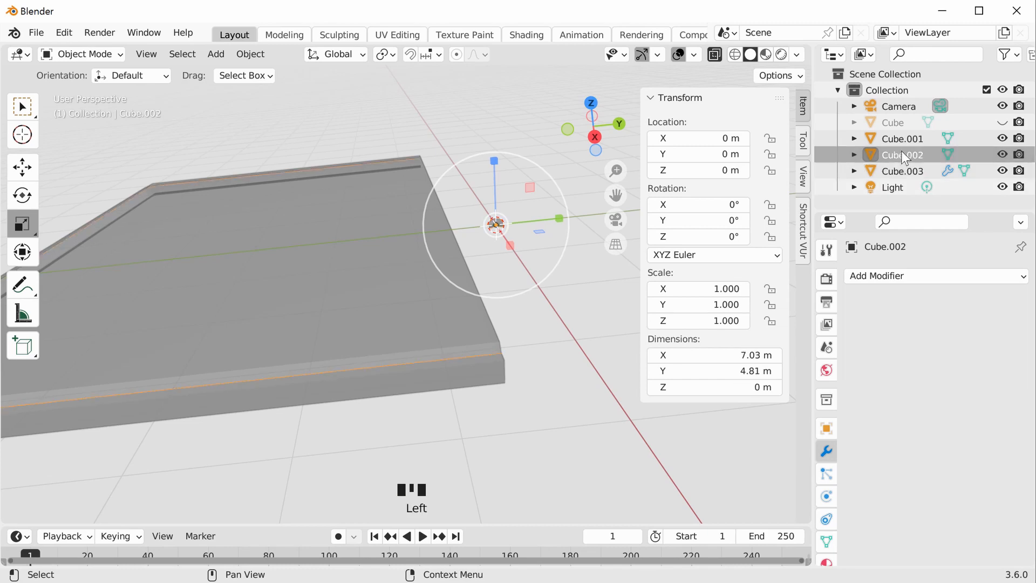
pyautogui.click(506, 222)
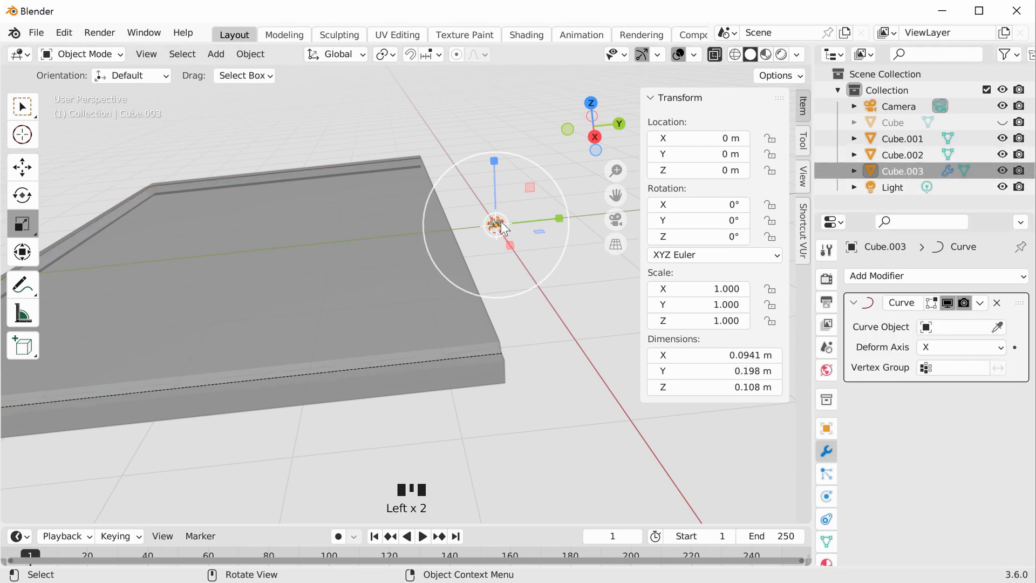
pyautogui.click(936, 327)
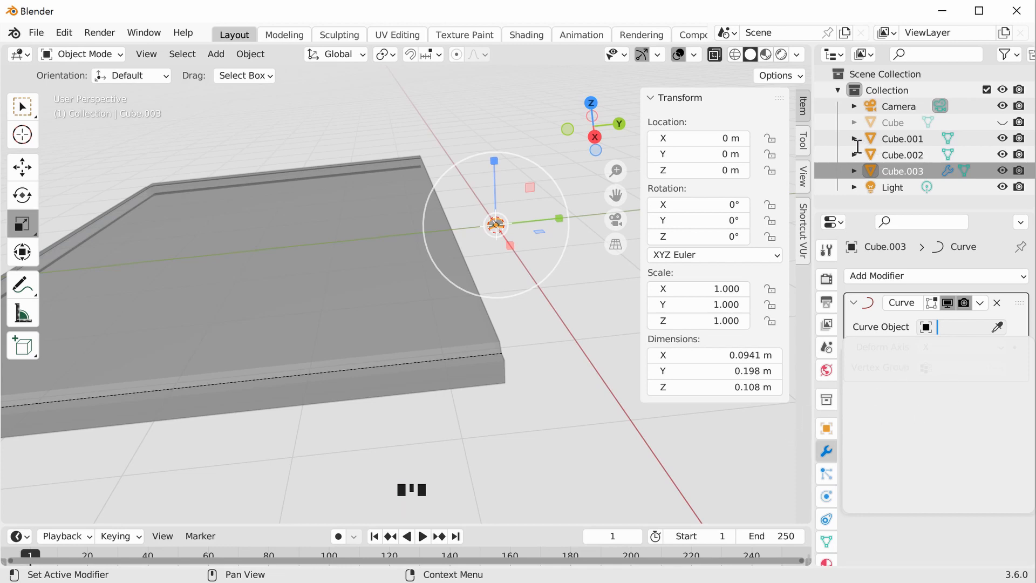
pyautogui.click(574, 315)
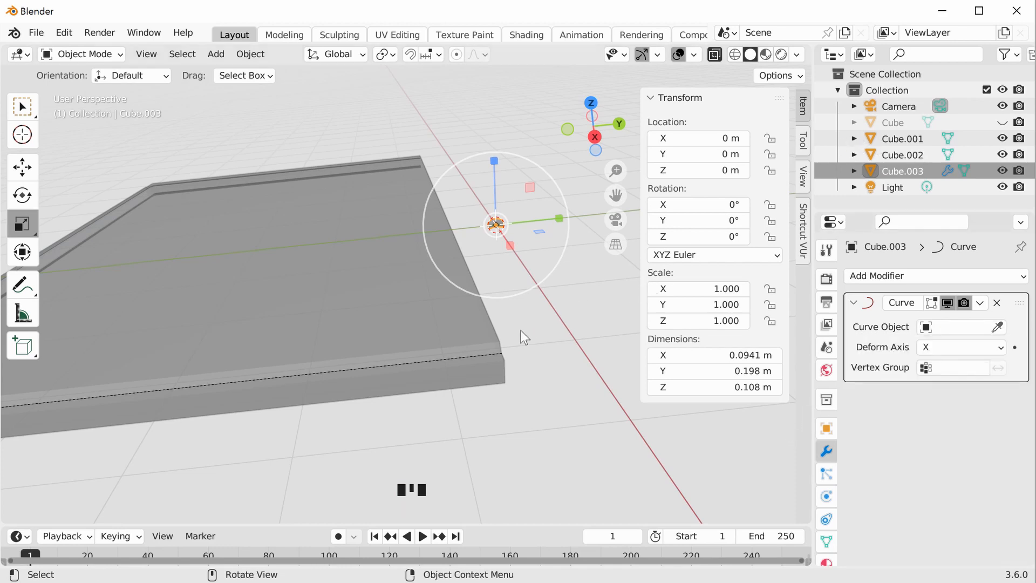
# - Convert the slab's border edge line from a mesh to a curve, and reselect the small arched piece
pyautogui.click(487, 353)
pyautogui.click(478, 354)
pyautogui.click(478, 354)
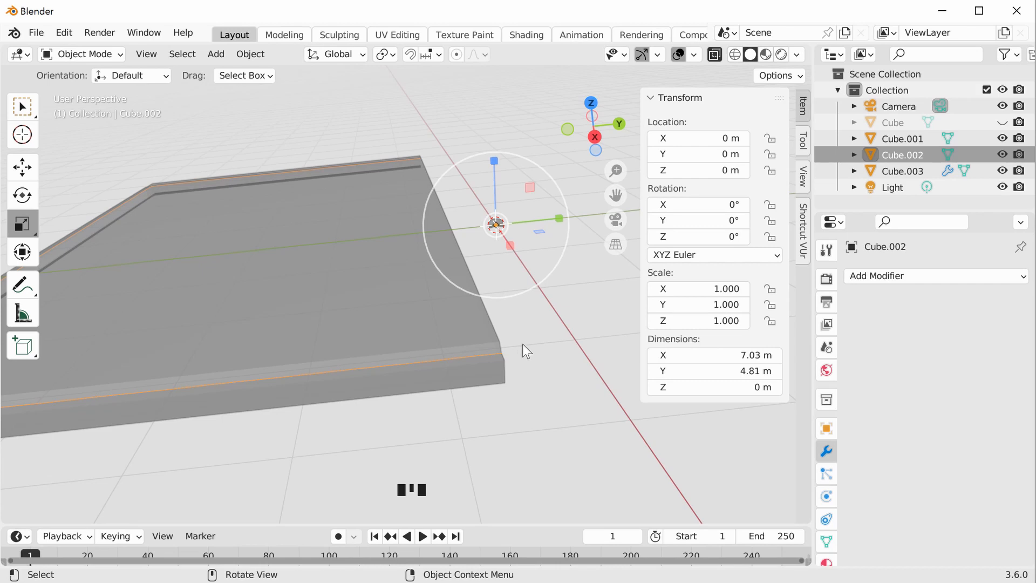
pyautogui.rightClick(539, 316)
pyautogui.moveTo(514, 329)
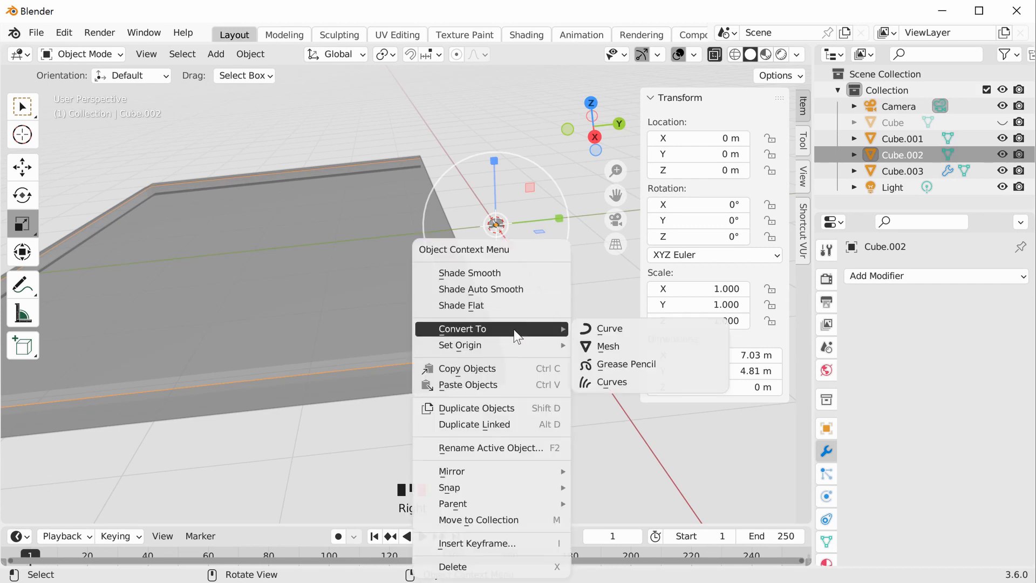
pyautogui.click(604, 330)
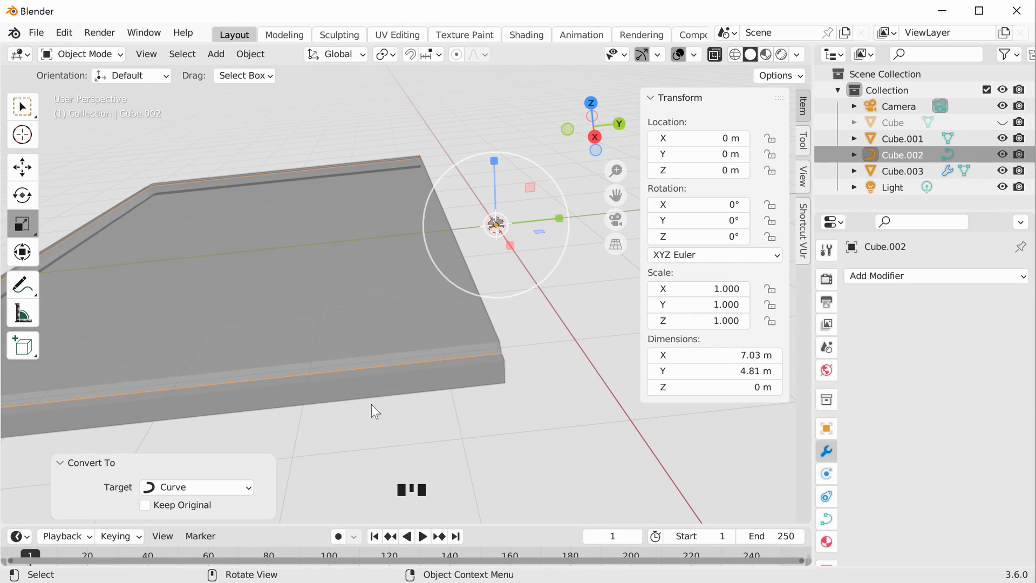
pyautogui.click(501, 433)
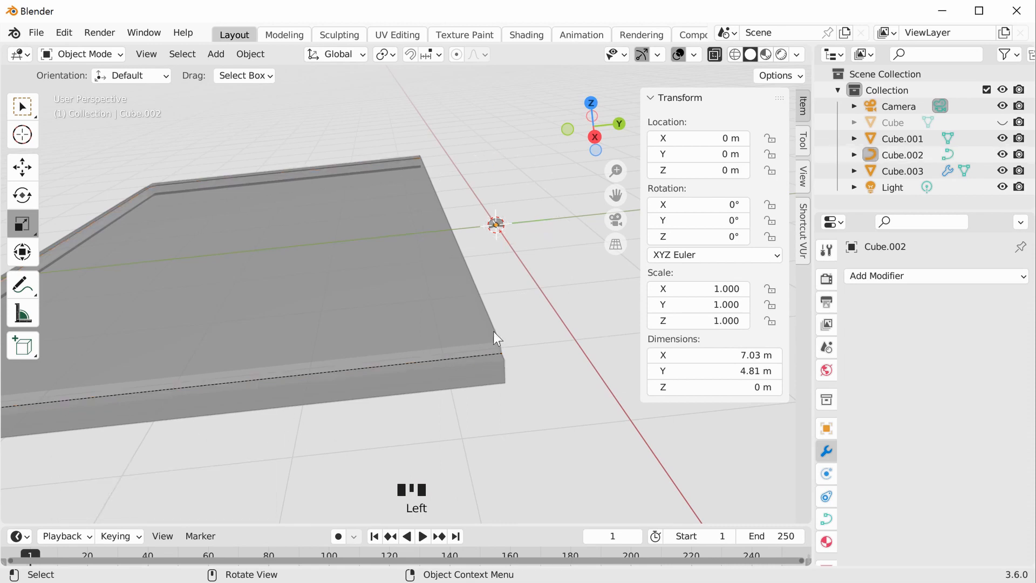
pyautogui.click(500, 223)
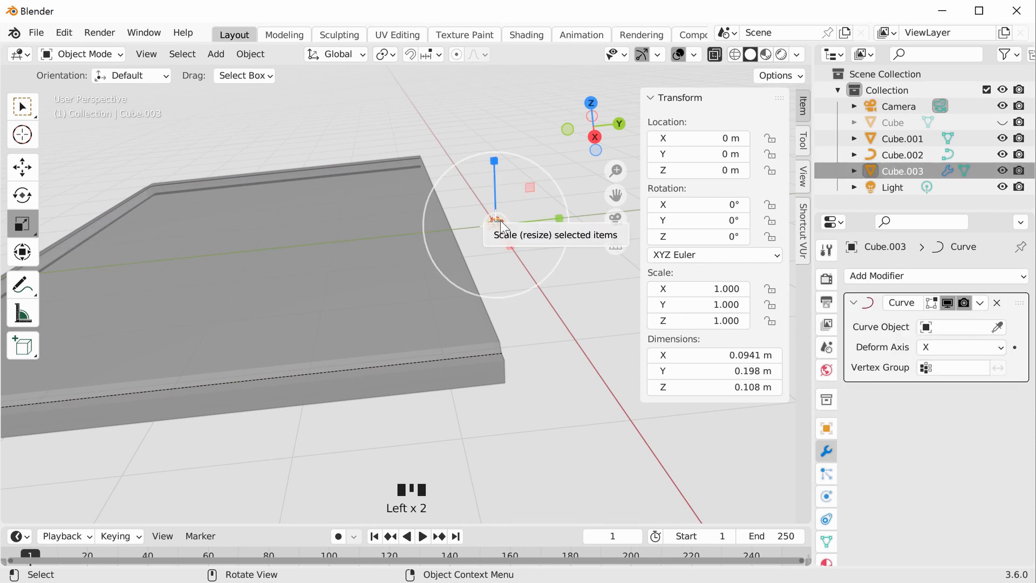
# - Try the border edge curve as the curve object of the arched piece's Curve modifier, and undo the assignment
pyautogui.click(963, 323)
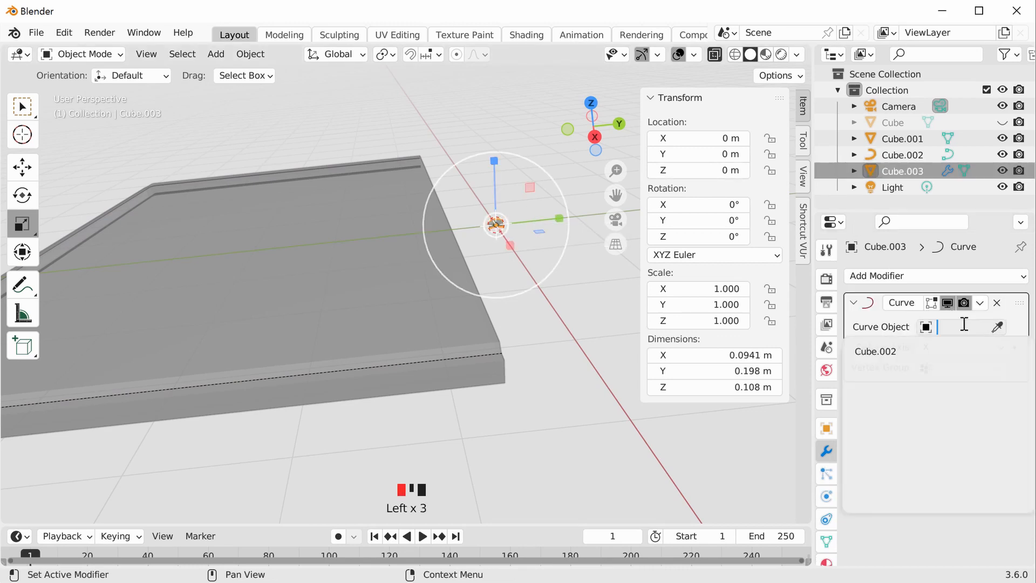
pyautogui.click(879, 352)
pyautogui.moveTo(604, 300); pyautogui.dragTo(415, 395, button='middle')
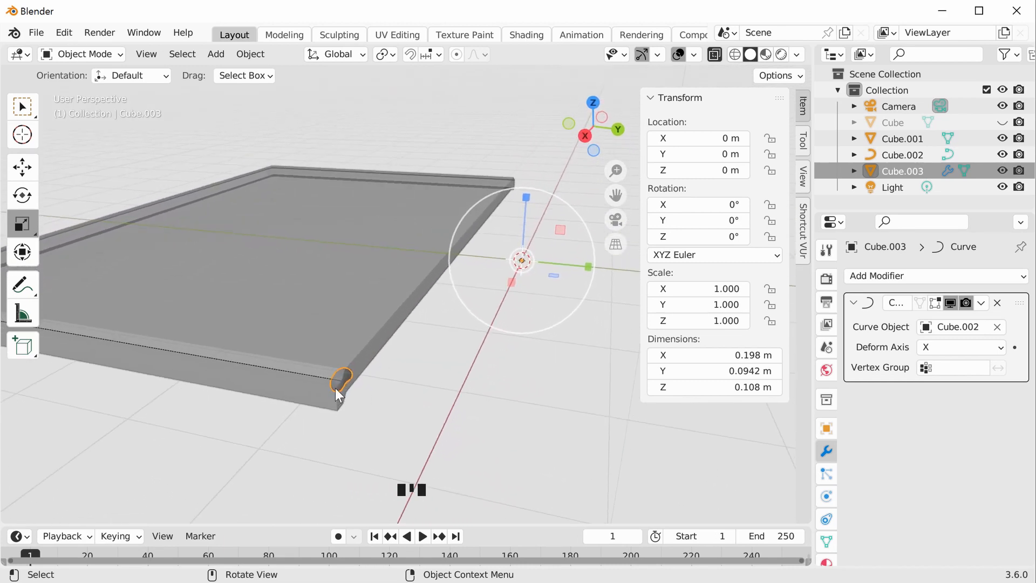
pyautogui.moveTo(336, 388); pyautogui.dragTo(336, 396, button='middle')
pyautogui.scroll(2, 337, 397)
pyautogui.scroll(-2, 359, 431)
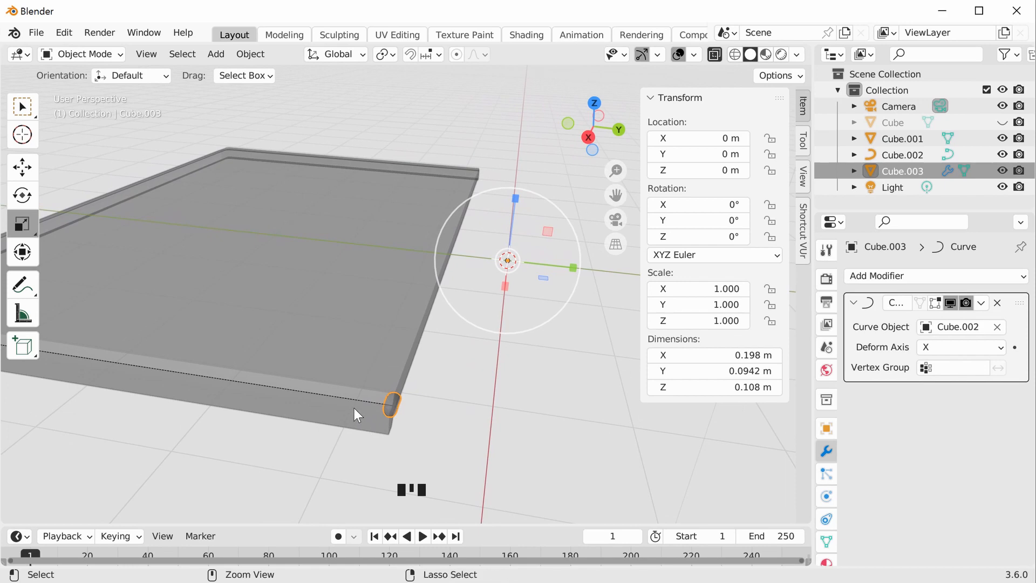
pyautogui.hotkey('ctrl', 'z')
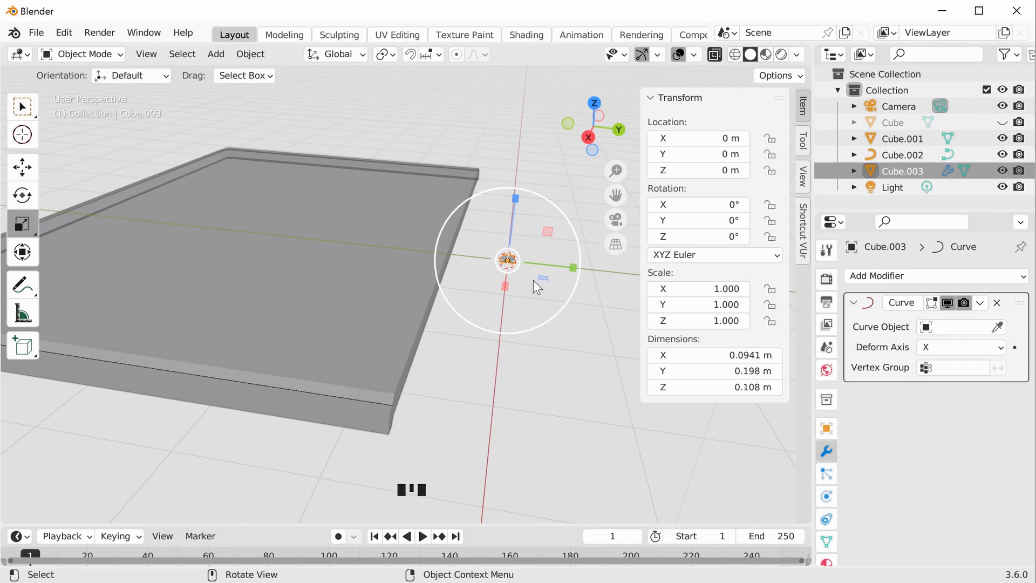
# - Rotate the small arched piece to 90° about Z and apply All Transforms to it
pyautogui.moveTo(540, 266); pyautogui.dragTo(527, 297, button='middle')
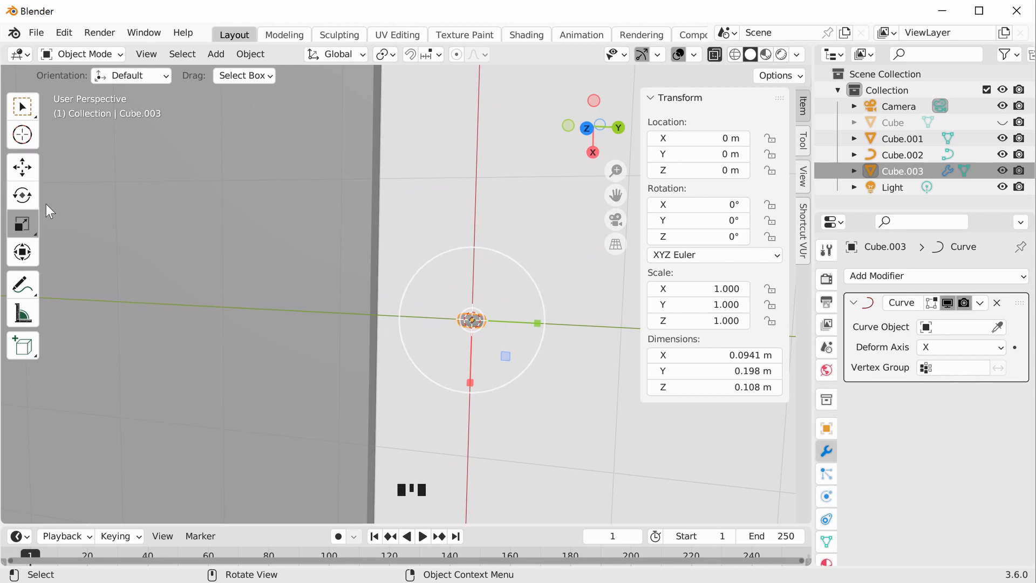
pyautogui.click(22, 195)
pyautogui.moveTo(509, 300); pyautogui.dragTo(538, 349, button='middle')
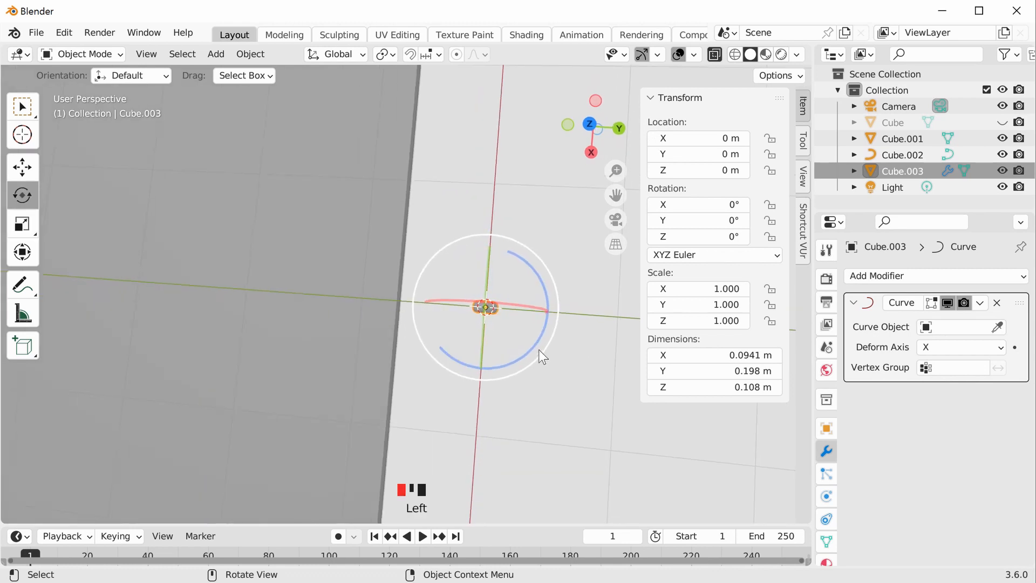
pyautogui.moveTo(509, 362); pyautogui.dragTo(539, 287)
pyautogui.click(716, 236)
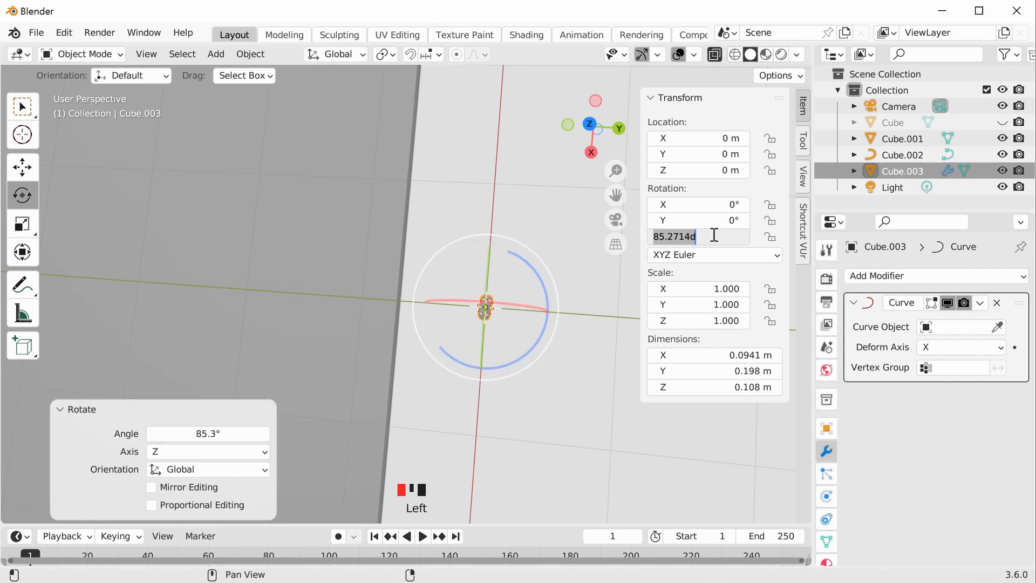
pyautogui.write('90')
pyautogui.press('Return')
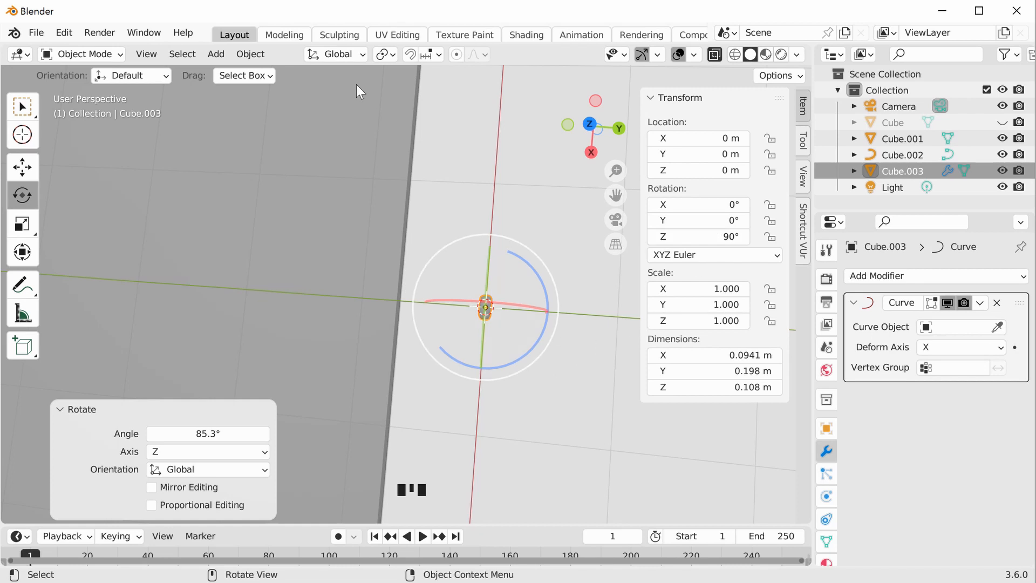
pyautogui.click(250, 53)
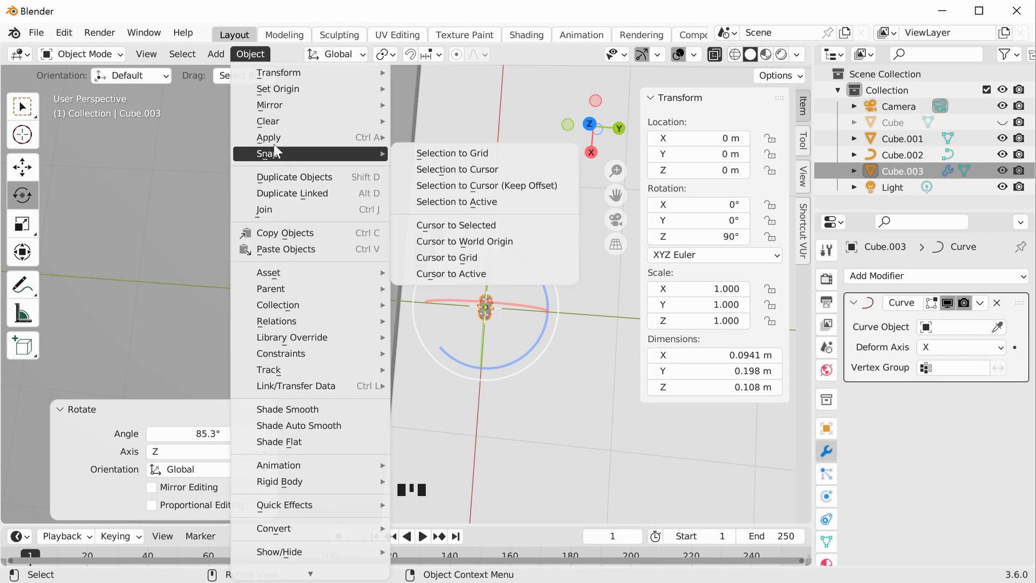
pyautogui.moveTo(274, 138)
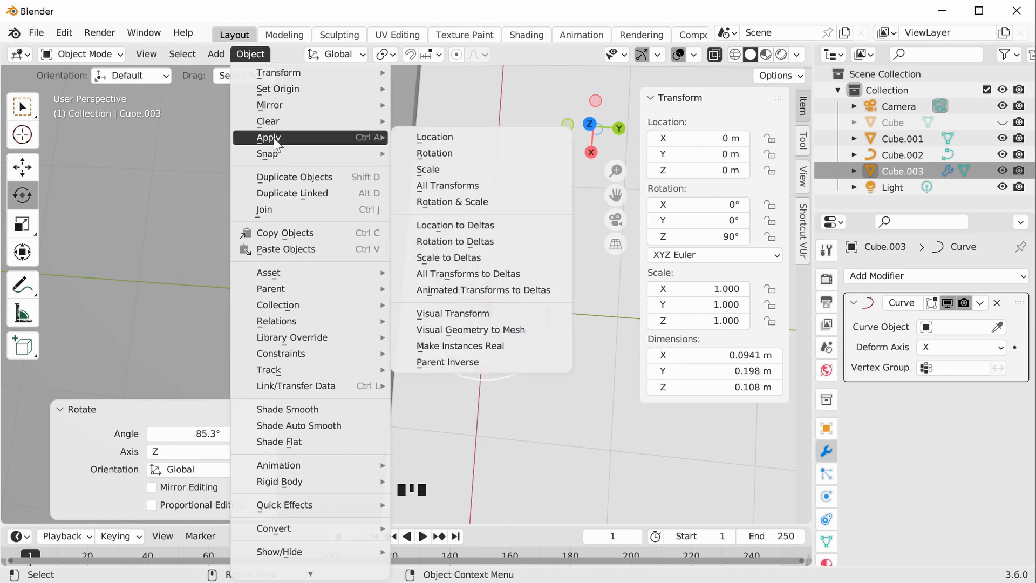
pyautogui.click(439, 184)
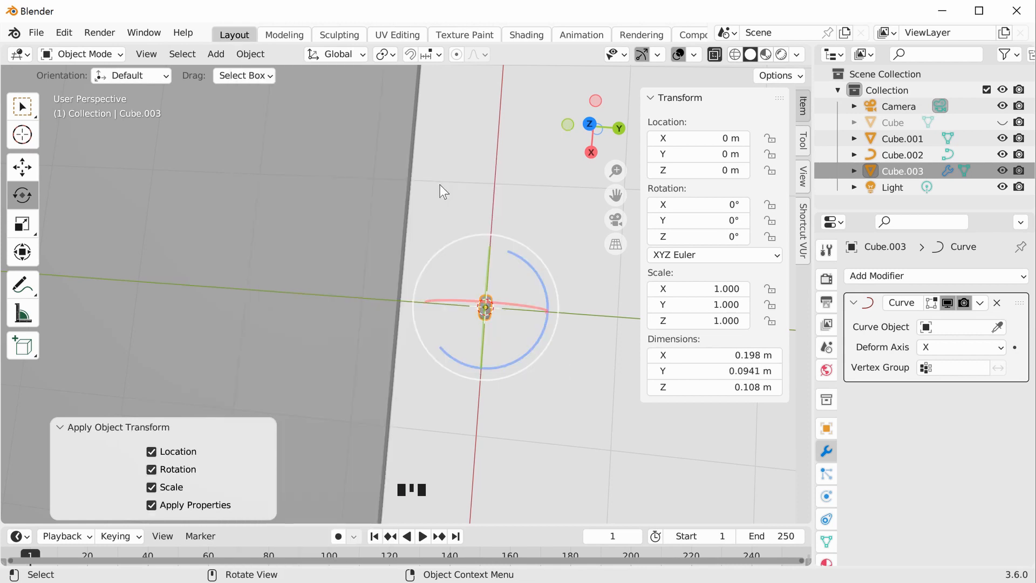
pyautogui.click(565, 428)
# - Reselect the rotated arched piece and assign the border edge curve Cube.002 as its Curve modifier's curve object
pyautogui.moveTo(529, 298); pyautogui.dragTo(477, 313, button='middle')
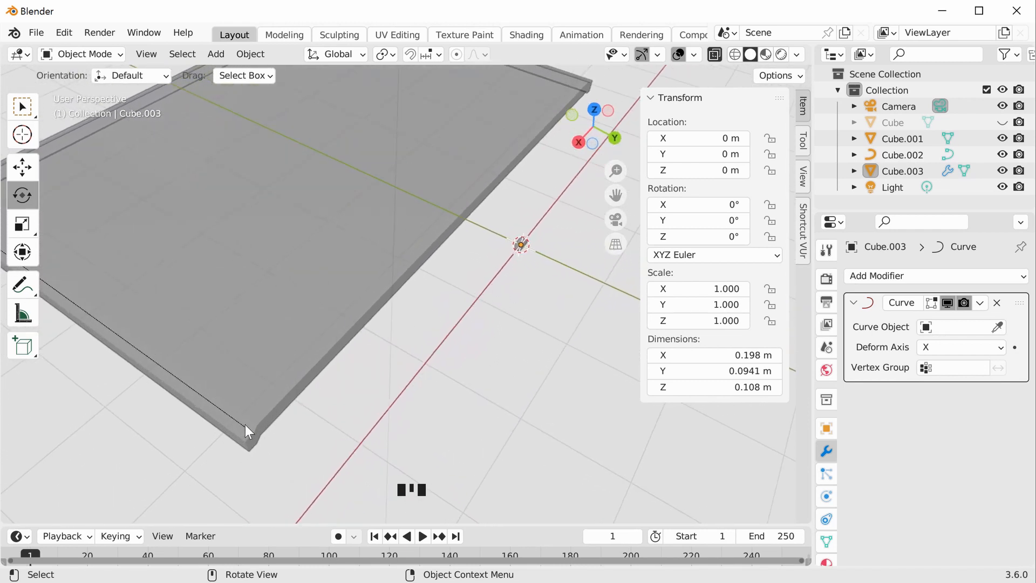
pyautogui.click(523, 271)
pyautogui.moveTo(523, 272); pyautogui.dragTo(549, 241, button='middle')
pyautogui.scroll(4, 549, 242)
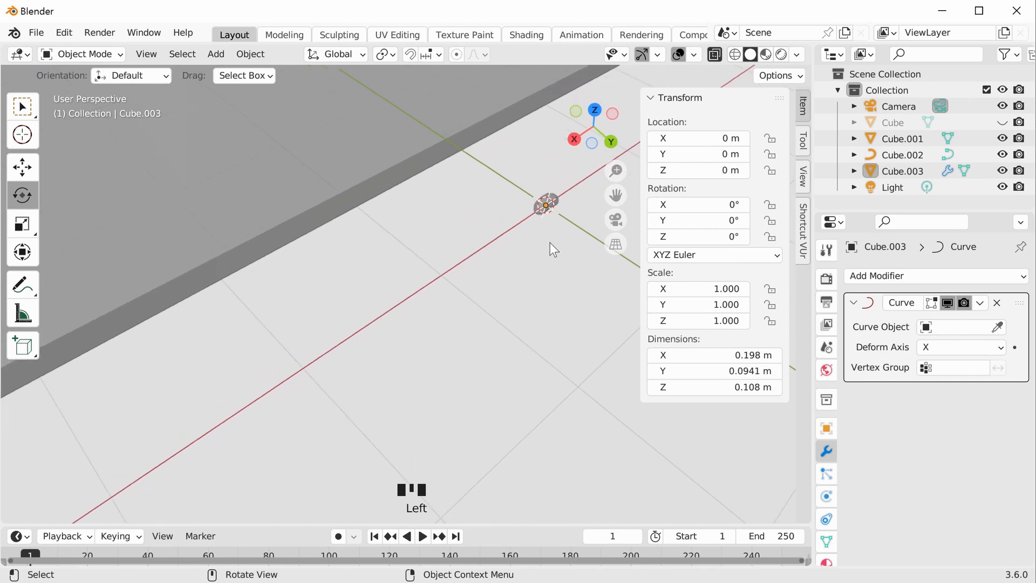
pyautogui.click(568, 175)
pyautogui.moveTo(567, 175); pyautogui.dragTo(439, 218, button='middle')
pyautogui.scroll(1, 498, 273)
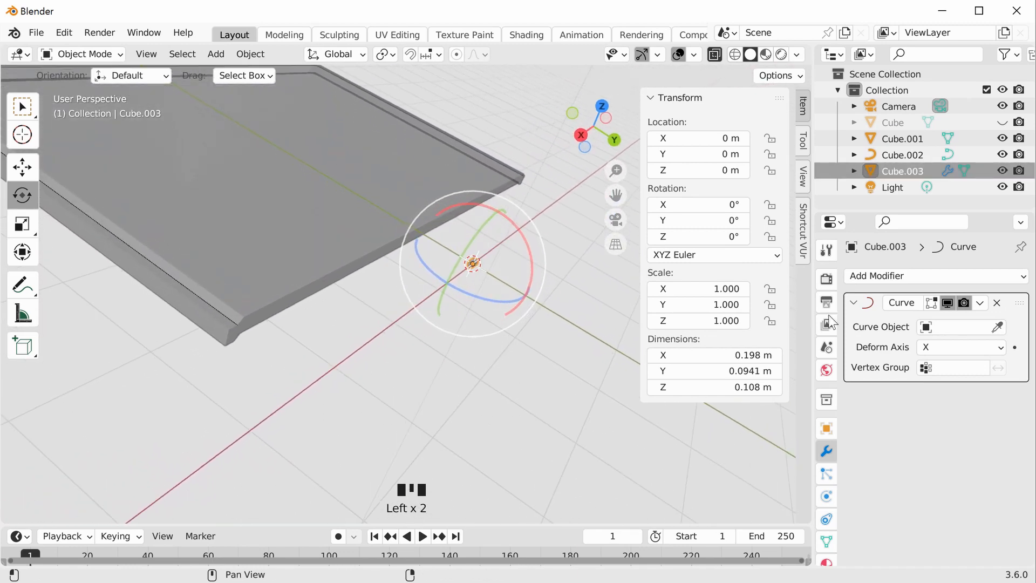
pyautogui.click(967, 327)
pyautogui.click(883, 352)
pyautogui.moveTo(616, 340); pyautogui.dragTo(316, 407, button='middle')
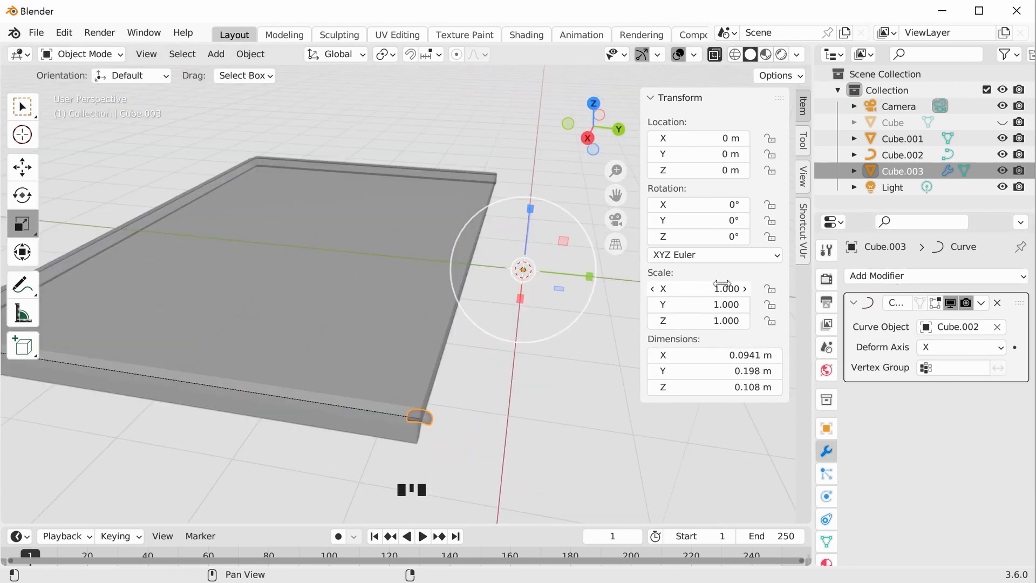
# - Add an Array modifier to the small arched piece at the slab's border
pyautogui.click(996, 274)
pyautogui.click(991, 273)
pyautogui.click(925, 276)
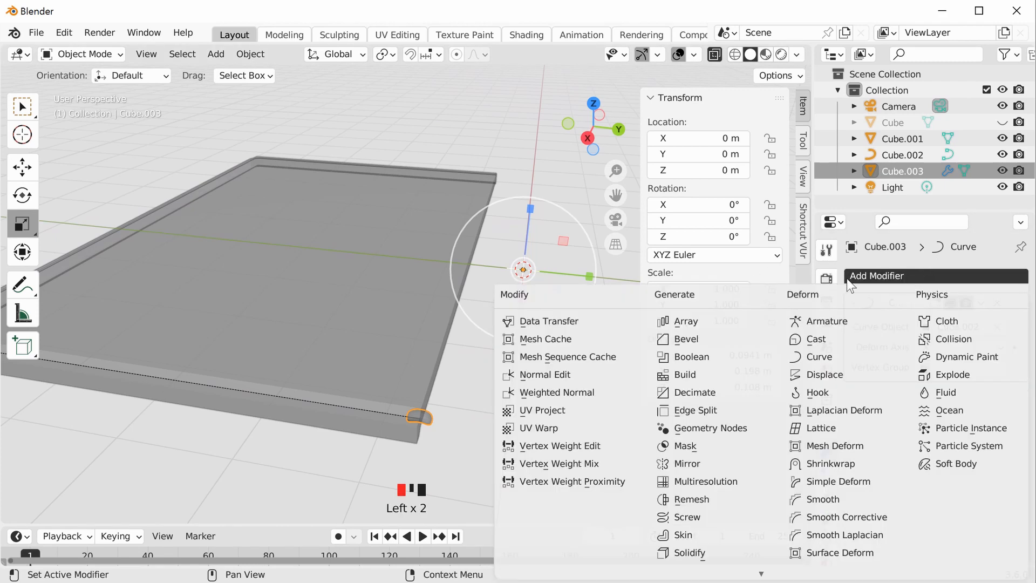
pyautogui.click(692, 325)
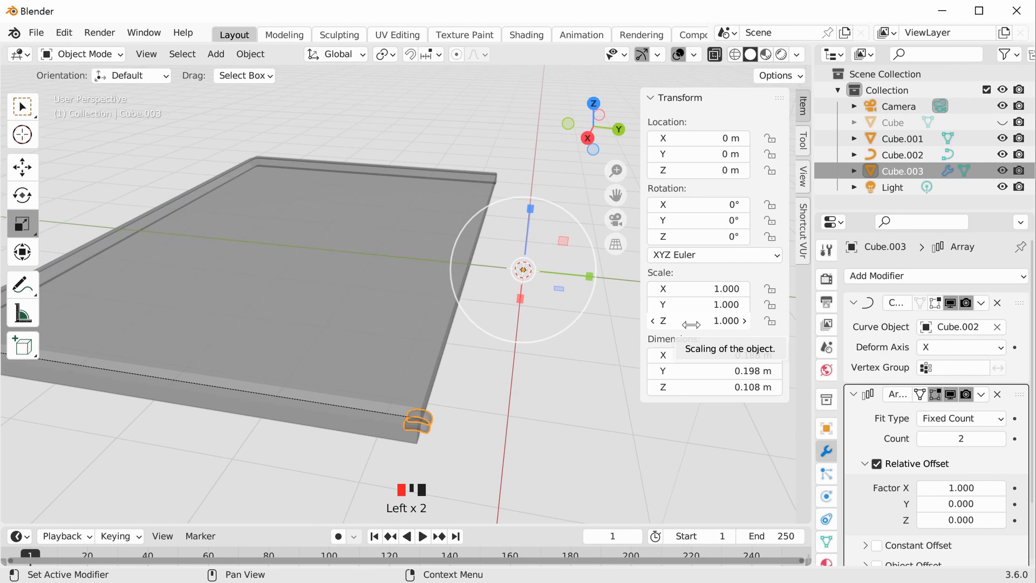
pyautogui.moveTo(587, 416); pyautogui.dragTo(258, 465, button='middle')
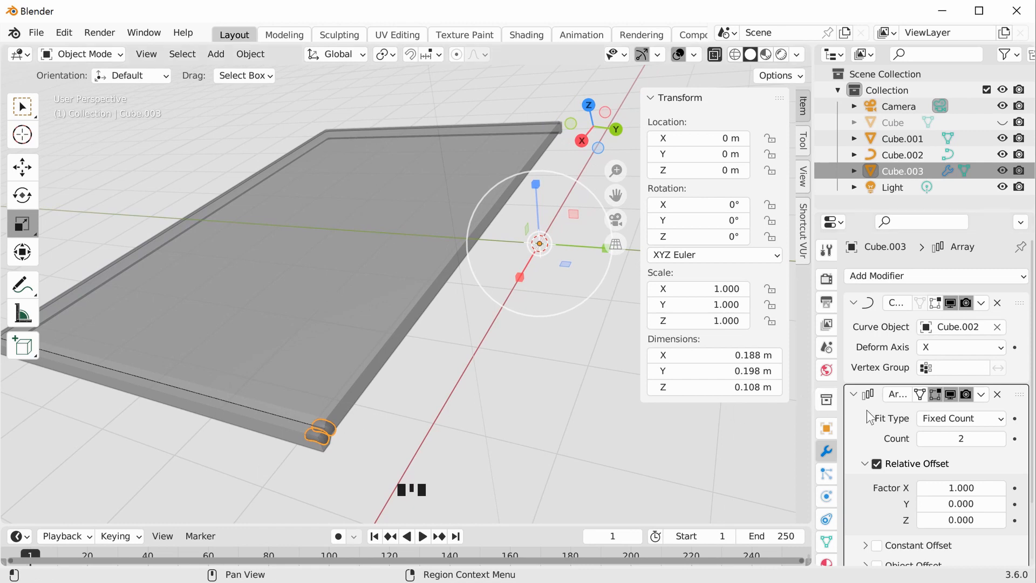
# - Move the Array modifier above the Curve modifier and set its count to 84 so copies run along the border
pyautogui.moveTo(956, 440)
pyautogui.mouseDown()
pyautogui.moveTo(1001, 440)
pyautogui.moveTo(957, 440)
pyautogui.mouseUp()
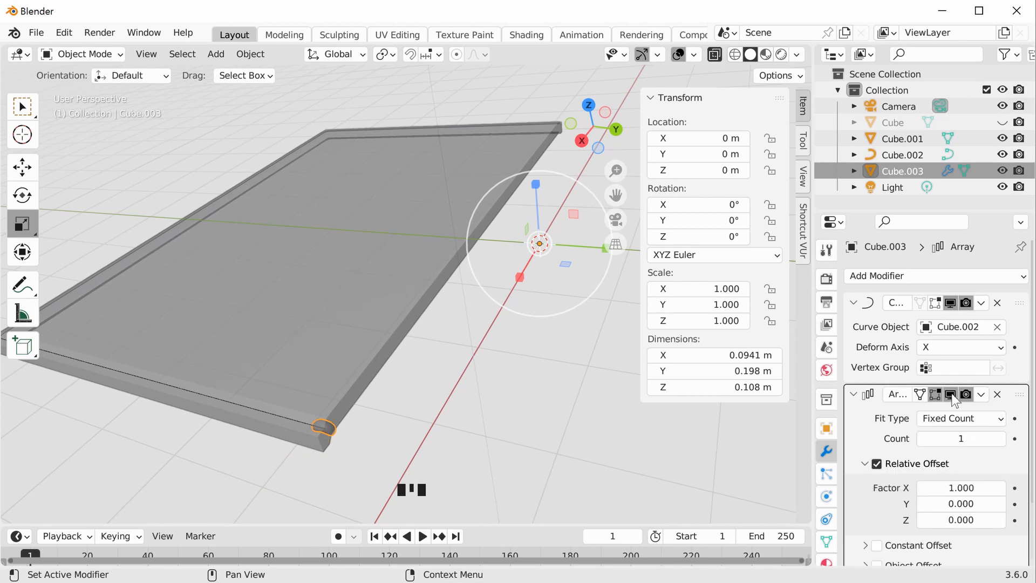
pyautogui.moveTo(1009, 394); pyautogui.dragTo(1007, 364)
pyautogui.moveTo(1005, 316); pyautogui.dragTo(1005, 291)
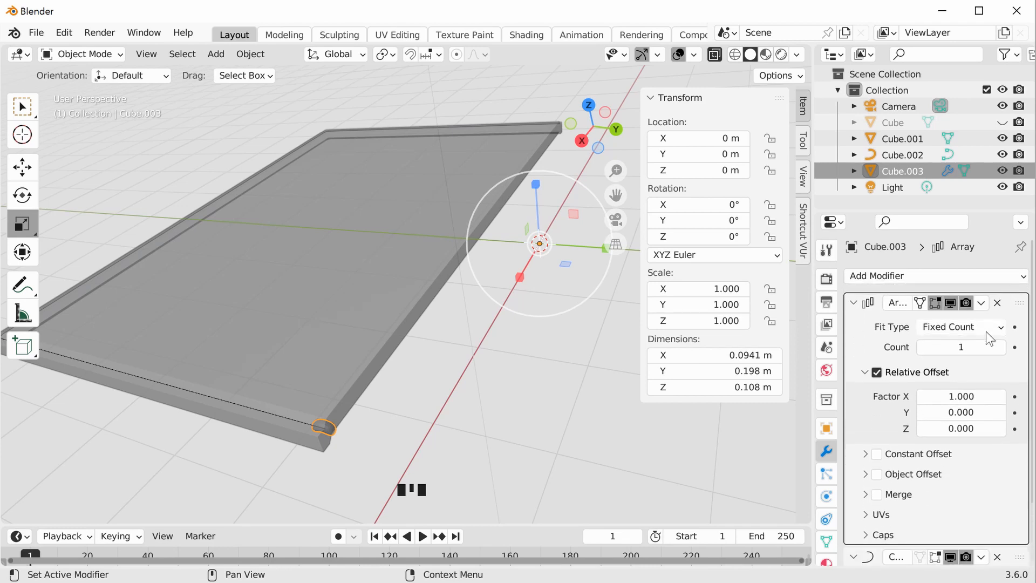
pyautogui.moveTo(970, 346); pyautogui.dragTo(1035, 346)
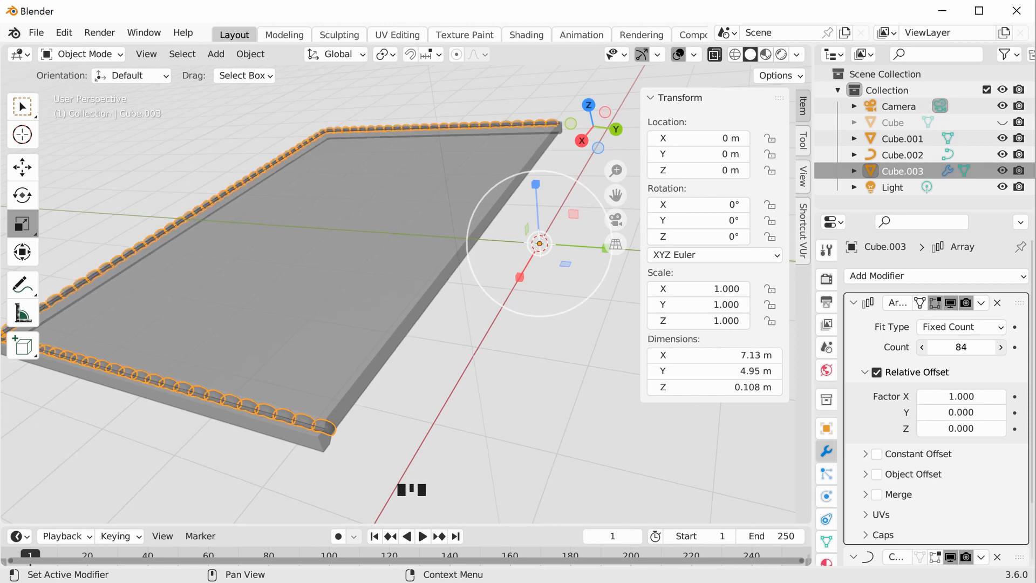
pyautogui.moveTo(556, 405); pyautogui.dragTo(489, 377, button='middle')
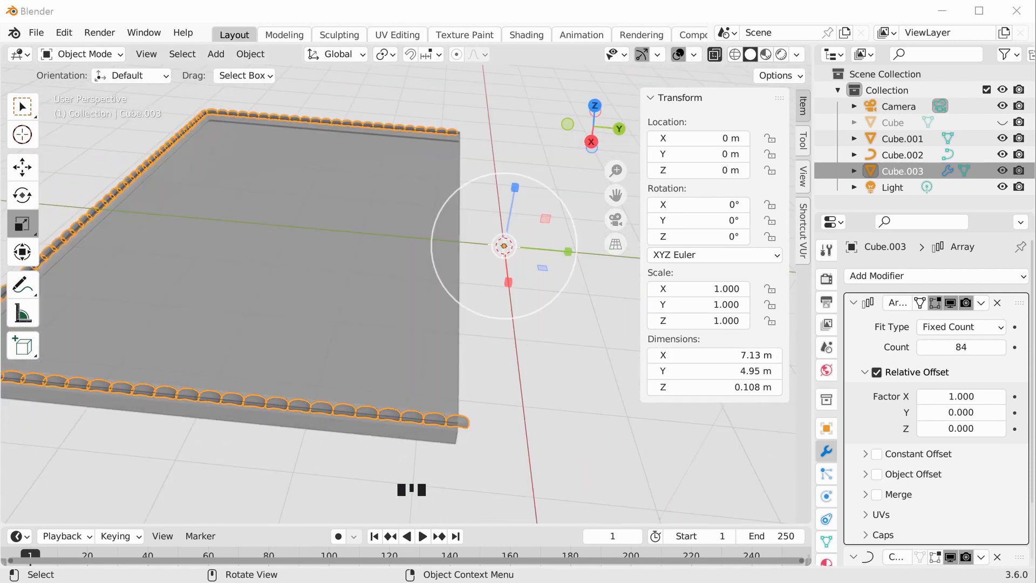
pyautogui.moveTo(532, 419)
pyautogui.mouseDown(button='middle')
pyautogui.moveTo(508, 422)
pyautogui.moveTo(514, 417)
pyautogui.mouseUp(button='middle')
pyautogui.scroll(-1, 528, 392)
pyautogui.click(521, 383)
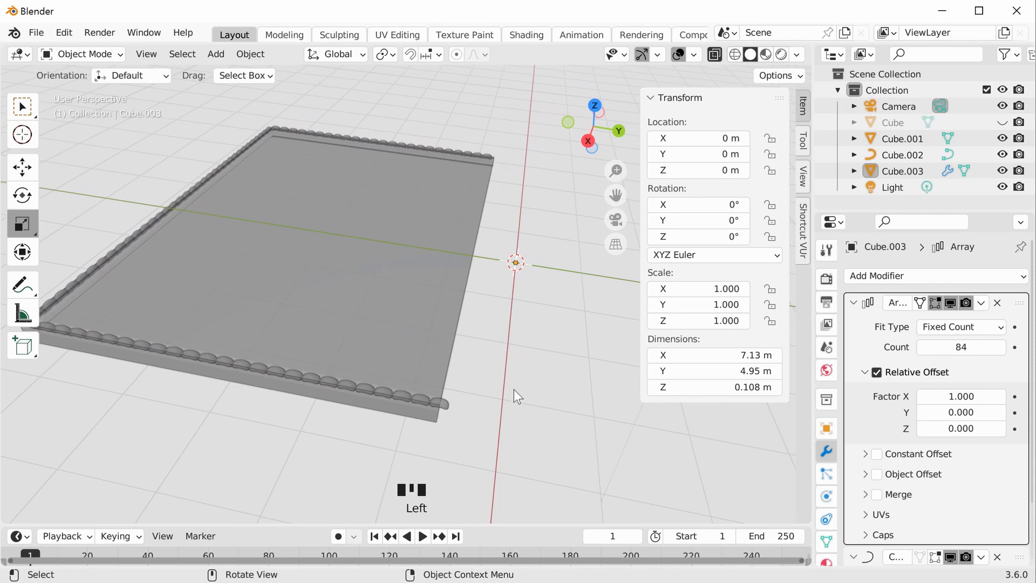
# - Select the arched border strip and scale it down uniformly to about 0.472
pyautogui.click(445, 405)
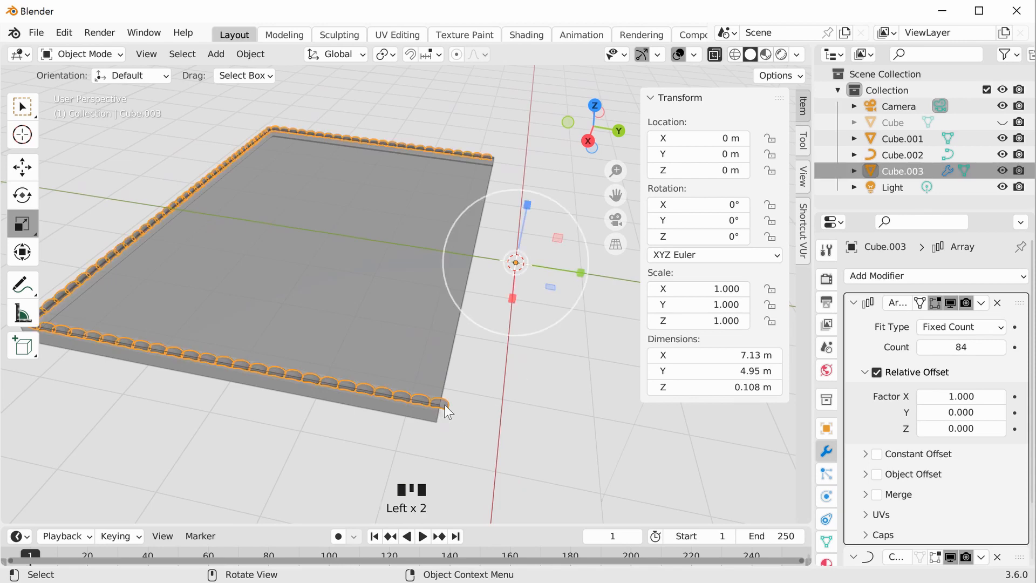
pyautogui.click(480, 396)
pyautogui.click(446, 402)
pyautogui.press('s')
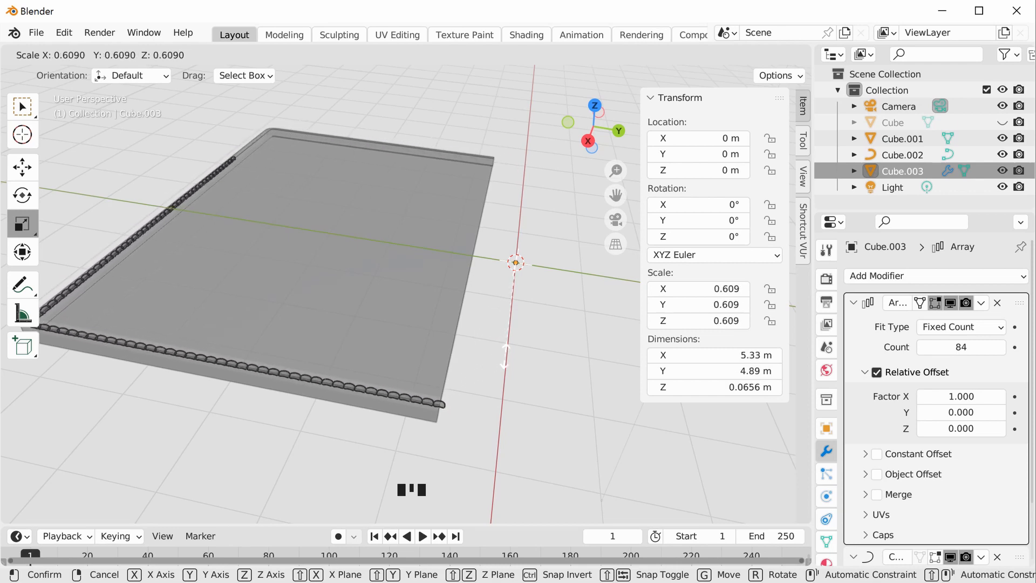
pyautogui.click(538, 332)
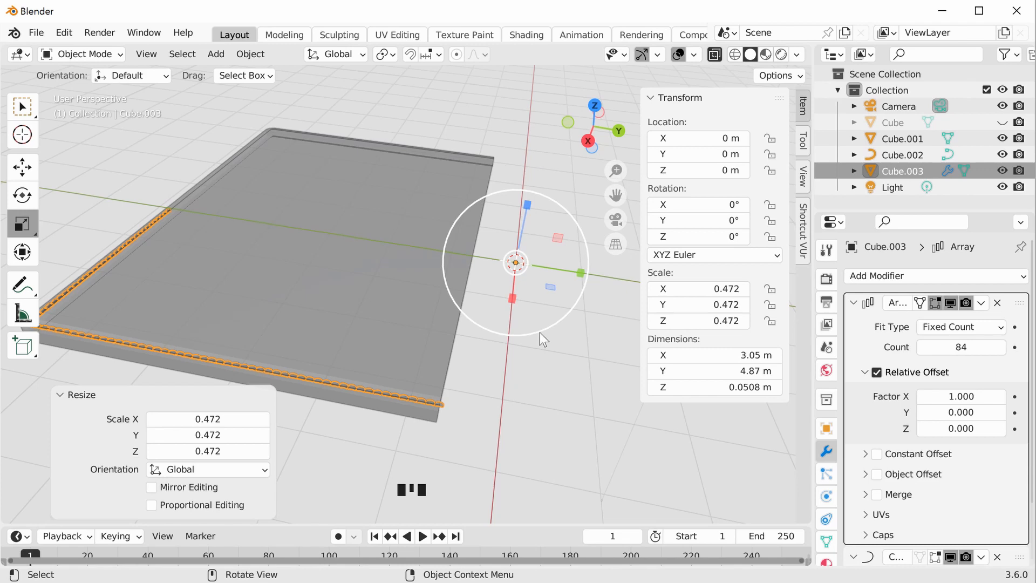
# - Raise the Array count to 179 so the smaller arches run along the slab's whole border
pyautogui.moveTo(961, 347); pyautogui.dragTo(982, 347)
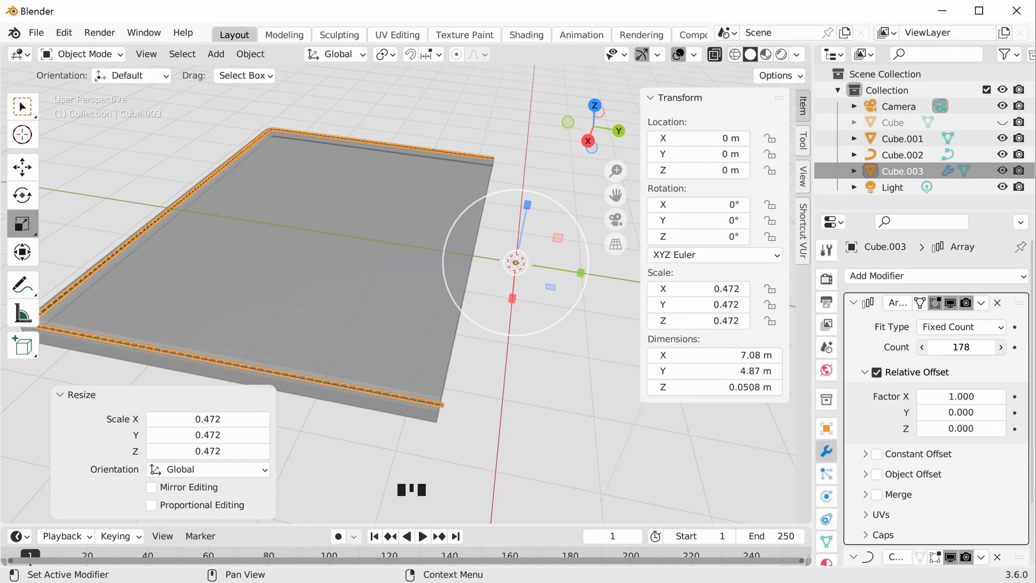
pyautogui.scroll(3, 507, 346)
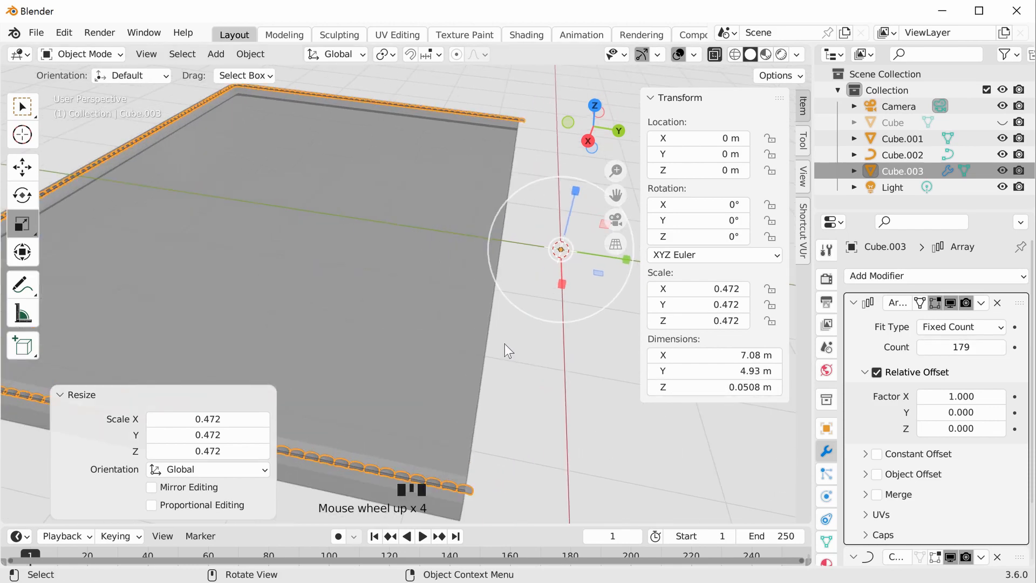
pyautogui.scroll(-6, 502, 342)
pyautogui.scroll(-2, 502, 343)
pyautogui.moveTo(430, 365); pyautogui.dragTo(805, 193, button='middle')
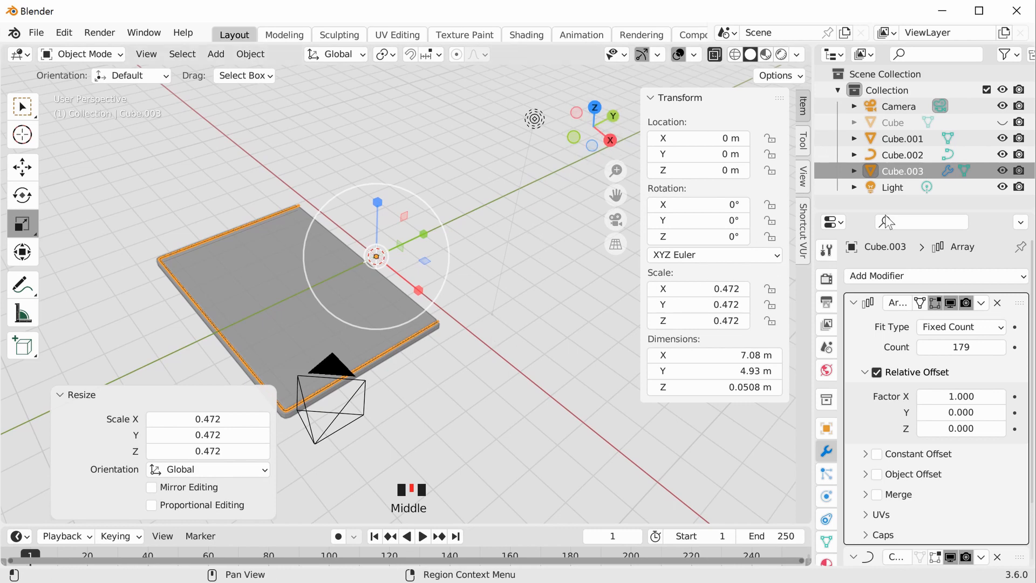
# - Hide the upper slab temporarily to examine the arched border strip and its guide curve, and show the slab again
pyautogui.click(895, 140)
pyautogui.click(895, 141)
pyautogui.click(1002, 138)
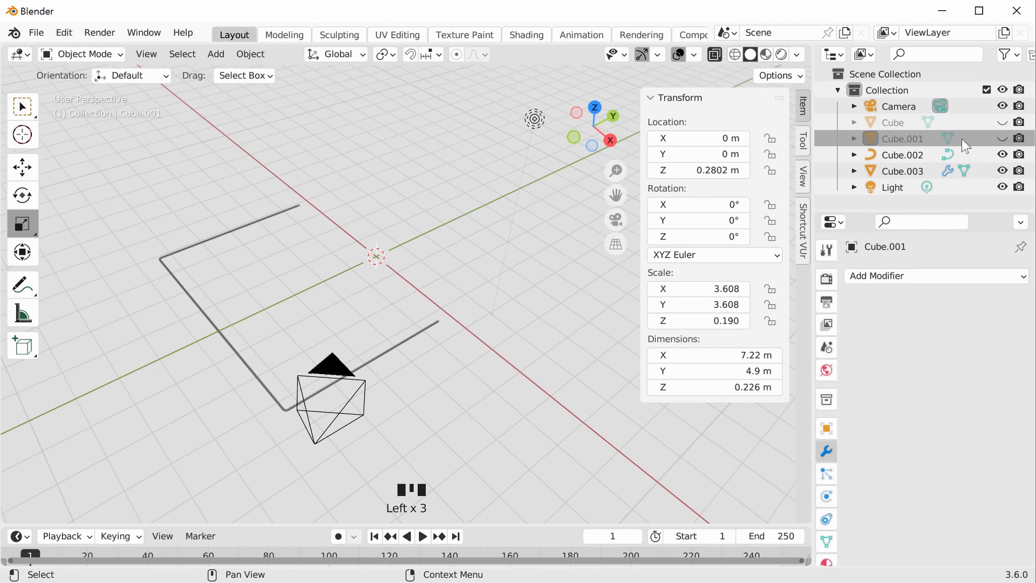
pyautogui.click(905, 155)
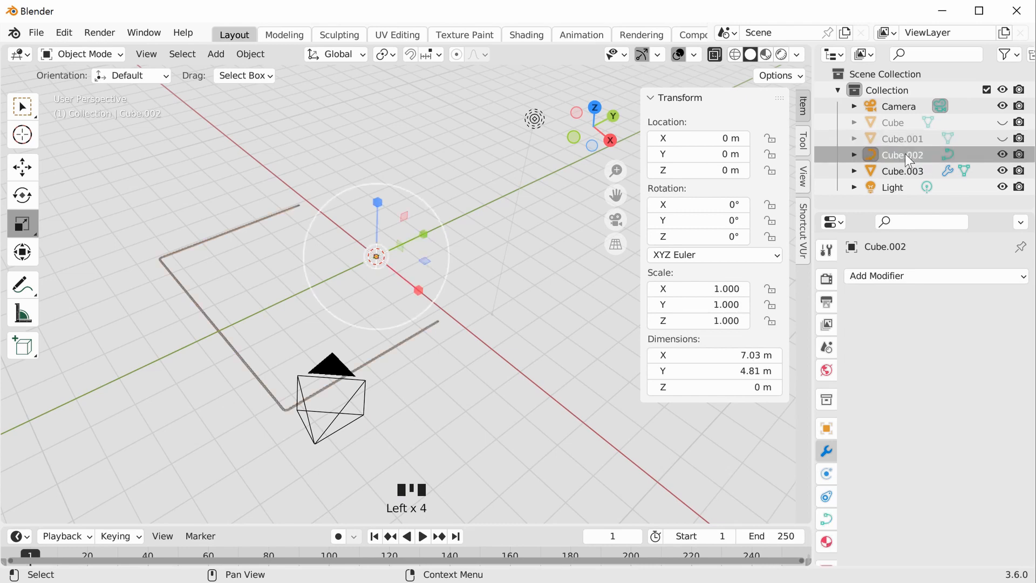
pyautogui.click(1003, 152)
pyautogui.click(1002, 151)
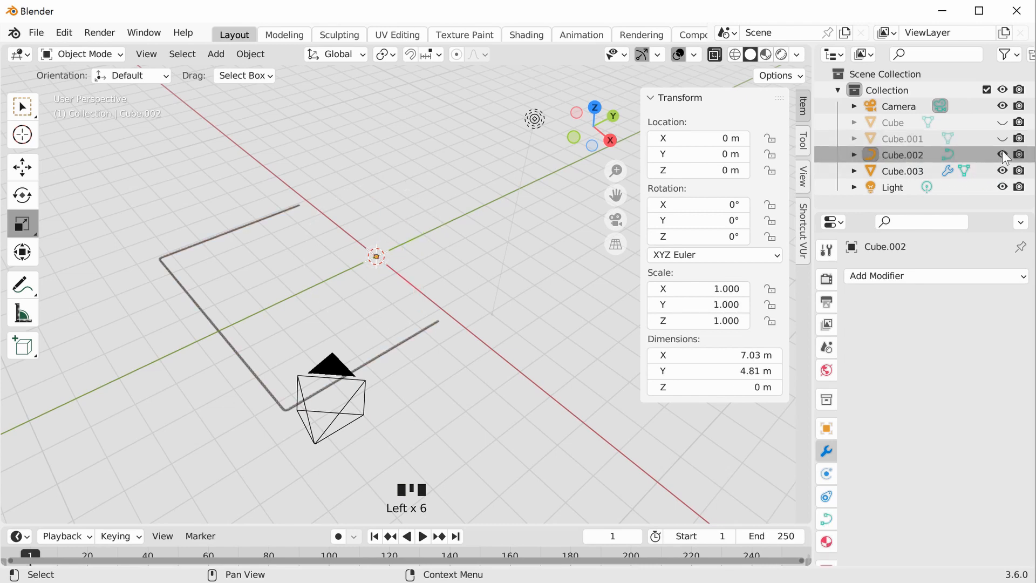
pyautogui.click(1003, 139)
# - Unhide the lower slab and turn off the X-ray display
pyautogui.click(1002, 123)
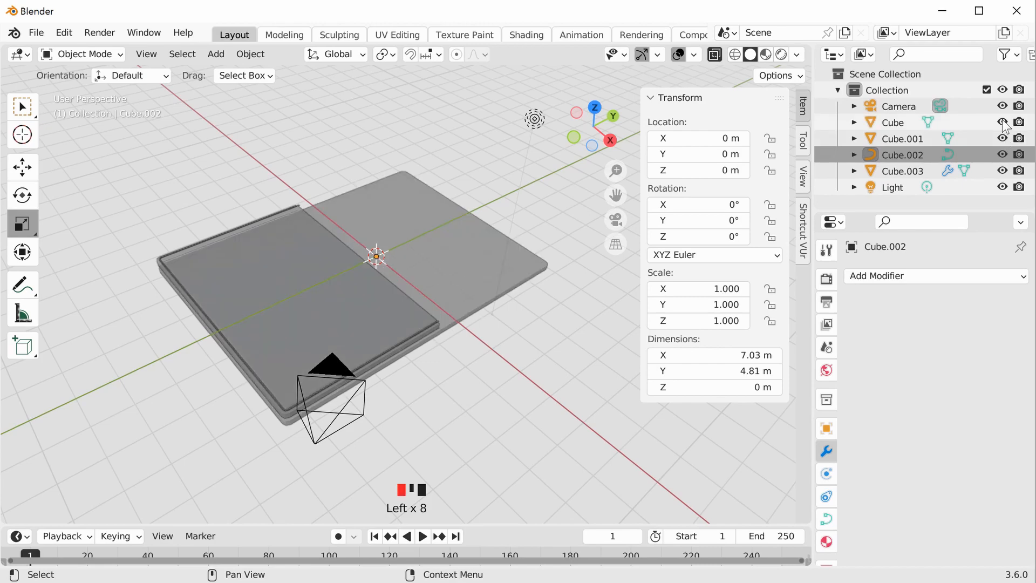
pyautogui.moveTo(497, 330); pyautogui.dragTo(355, 279, button='middle')
pyautogui.scroll(-2, 423, 358)
pyautogui.scroll(3, 427, 357)
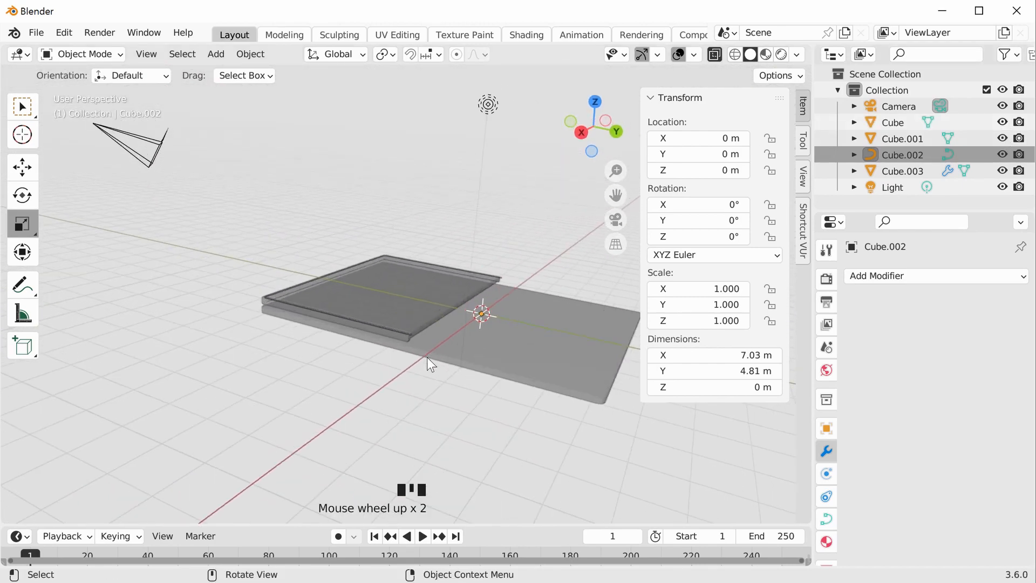
pyautogui.hotkey('alt', 'z')
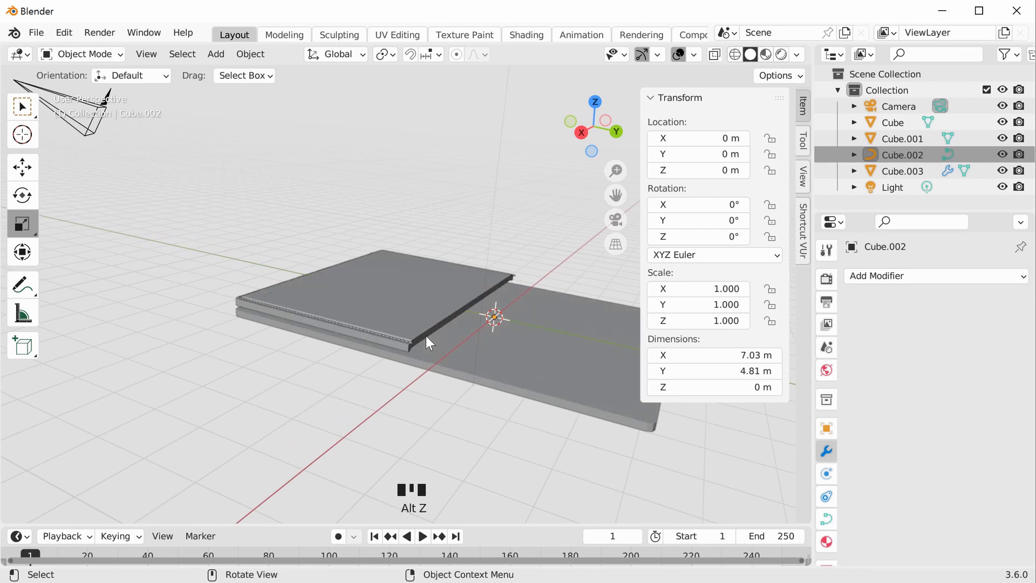
# - Raise the lower slab along Z to 0.1118 m so it meets the underside of the upper slab, and deselect it
pyautogui.scroll(-1, 432, 382)
pyautogui.scroll(2, 499, 403)
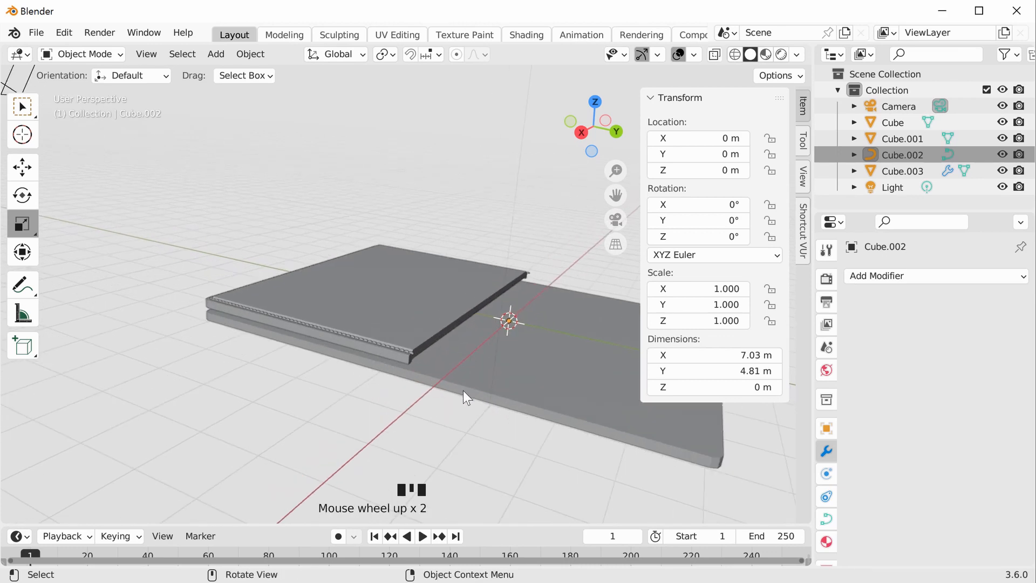
pyautogui.scroll(-2, 420, 379)
pyautogui.scroll(6, 420, 379)
pyautogui.moveTo(420, 379); pyautogui.dragTo(326, 440, button='middle')
pyautogui.scroll(3, 381, 367)
pyautogui.click(332, 439)
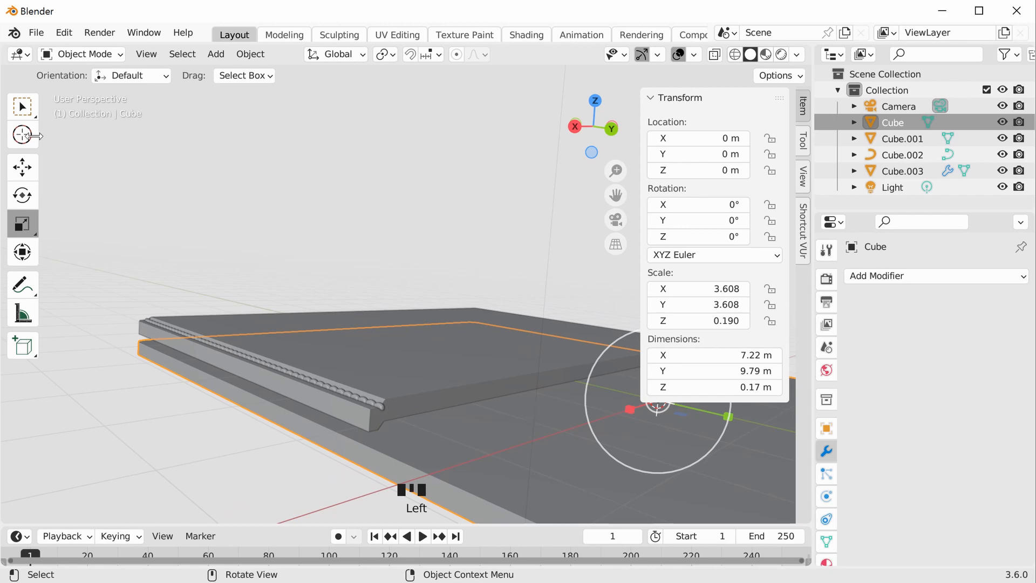
pyautogui.click(21, 168)
pyautogui.scroll(-3, 500, 354)
pyautogui.scroll(1, 591, 320)
pyautogui.moveTo(598, 310); pyautogui.dragTo(604, 302)
pyautogui.click(365, 226)
# - Examine the stacked slabs and the small arched border pieces along the upper slab's edges and rounded corner
pyautogui.scroll(-4, 303, 259)
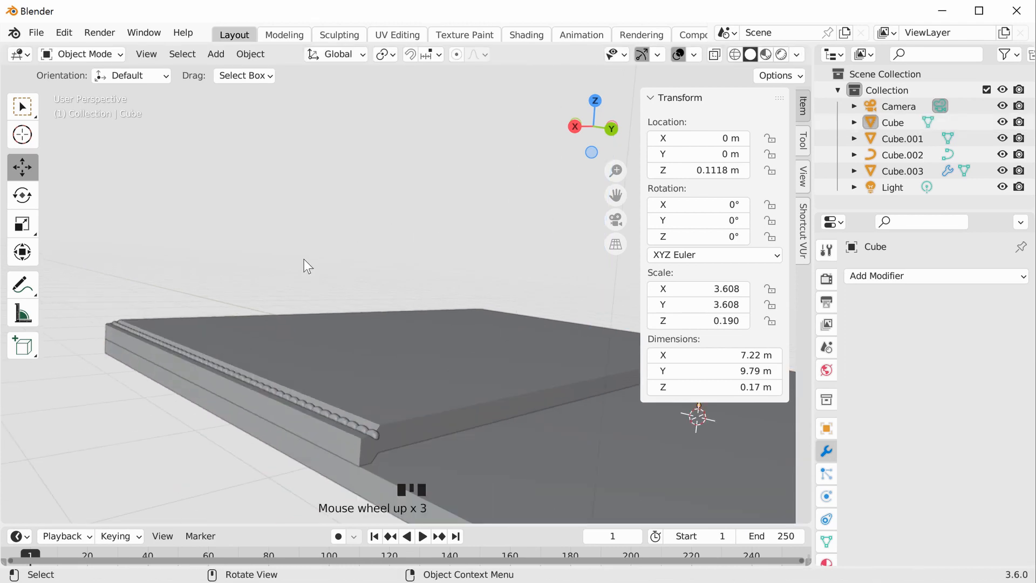
pyautogui.moveTo(303, 259); pyautogui.dragTo(315, 337, button='middle')
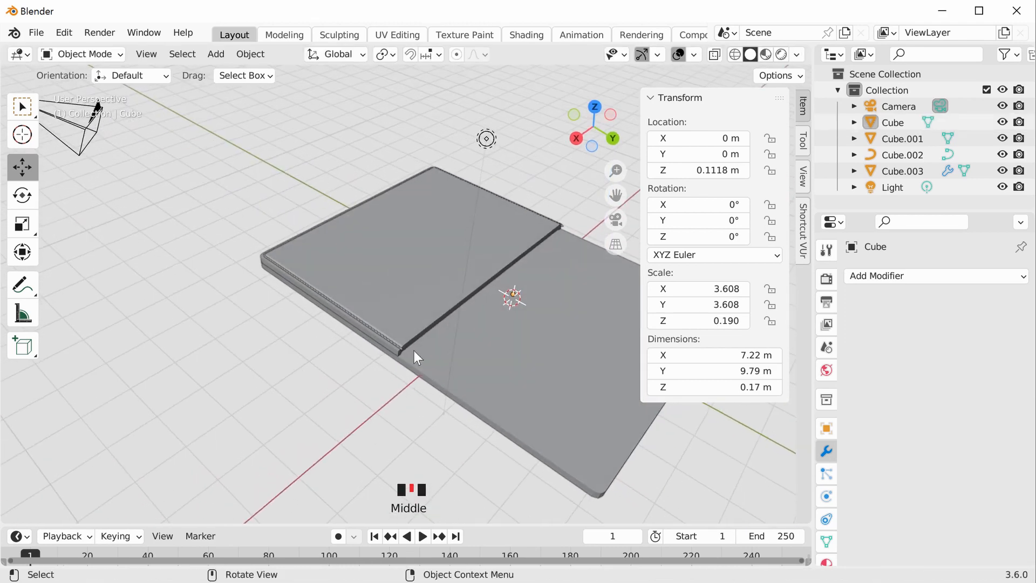
pyautogui.moveTo(611, 463); pyautogui.dragTo(355, 393, button='middle')
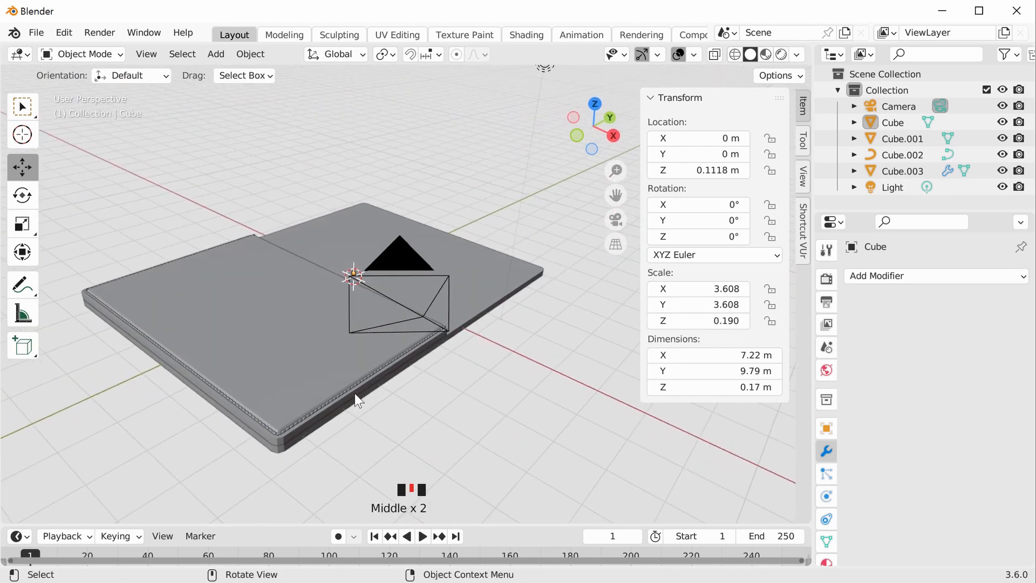
pyautogui.scroll(6, 354, 393)
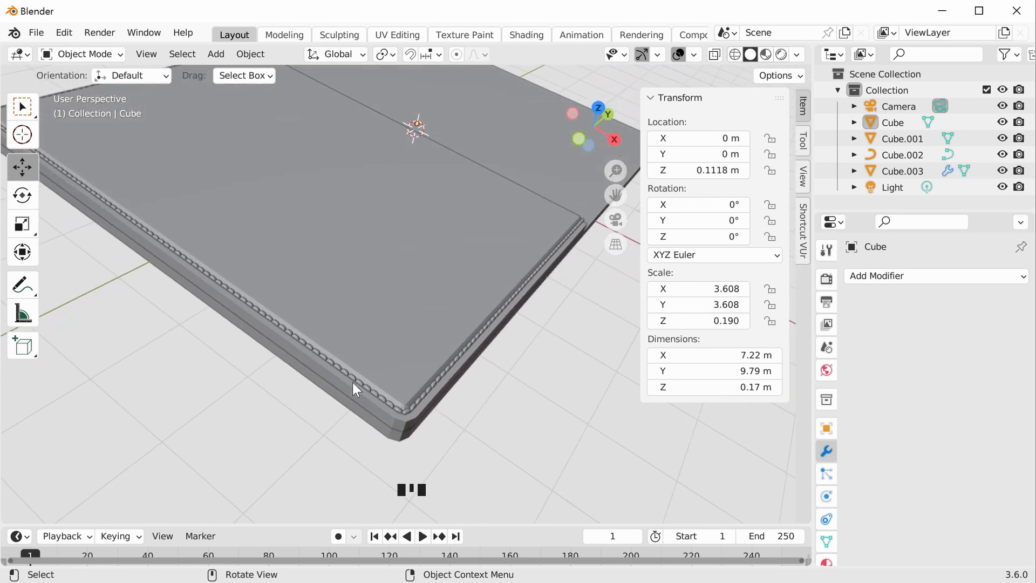
pyautogui.scroll(5, 355, 389)
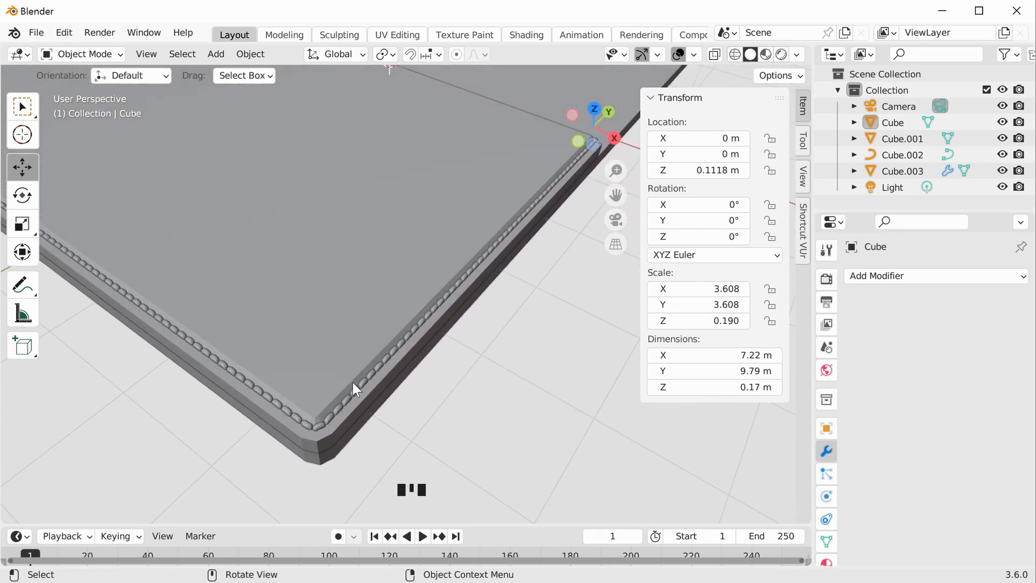
pyautogui.press('KP_6')
pyautogui.scroll(2, 348, 382)
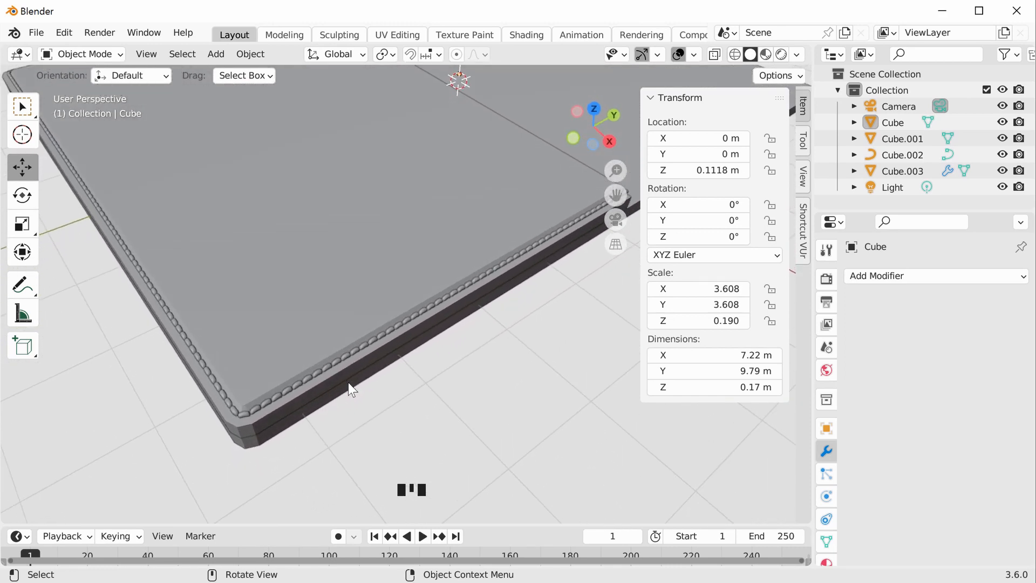